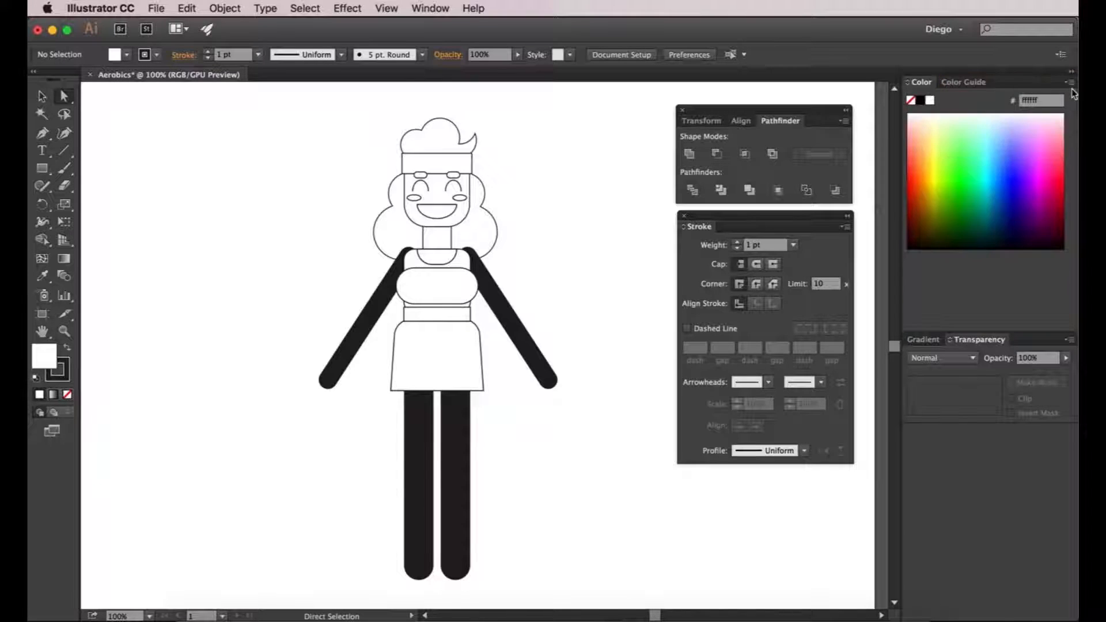
- Show the RGB sliders and numeric value options in the Color settings
{"action": "left_click", "coordinate": [1013, 90]}
{"action": "left_click", "coordinate": [1069, 82]}
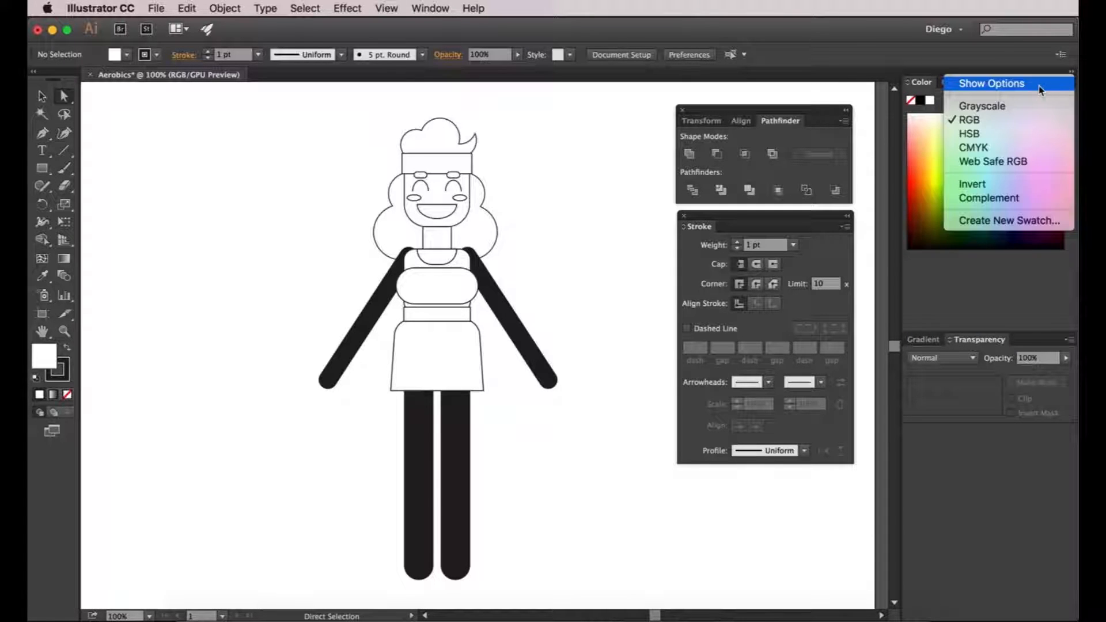
{"action": "left_click", "coordinate": [1013, 82]}
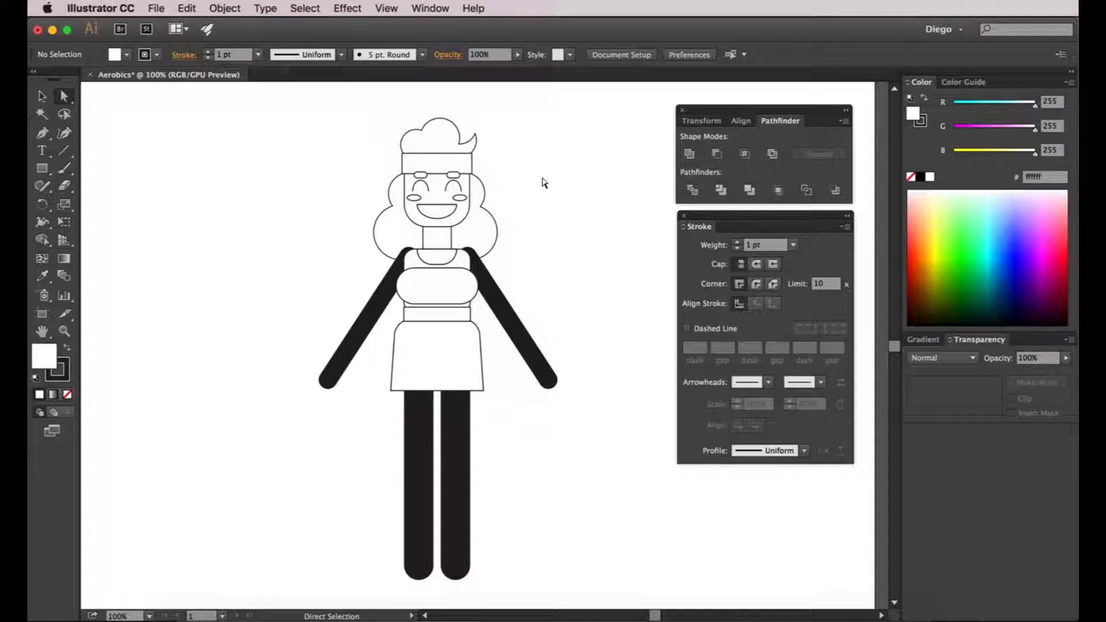
- Fill the headband rectangle with light blue, RGB 120, 230, 255
{"action": "scroll", "coordinate": [572, 180], "scroll_direction": "left", "scroll_amount": 3}
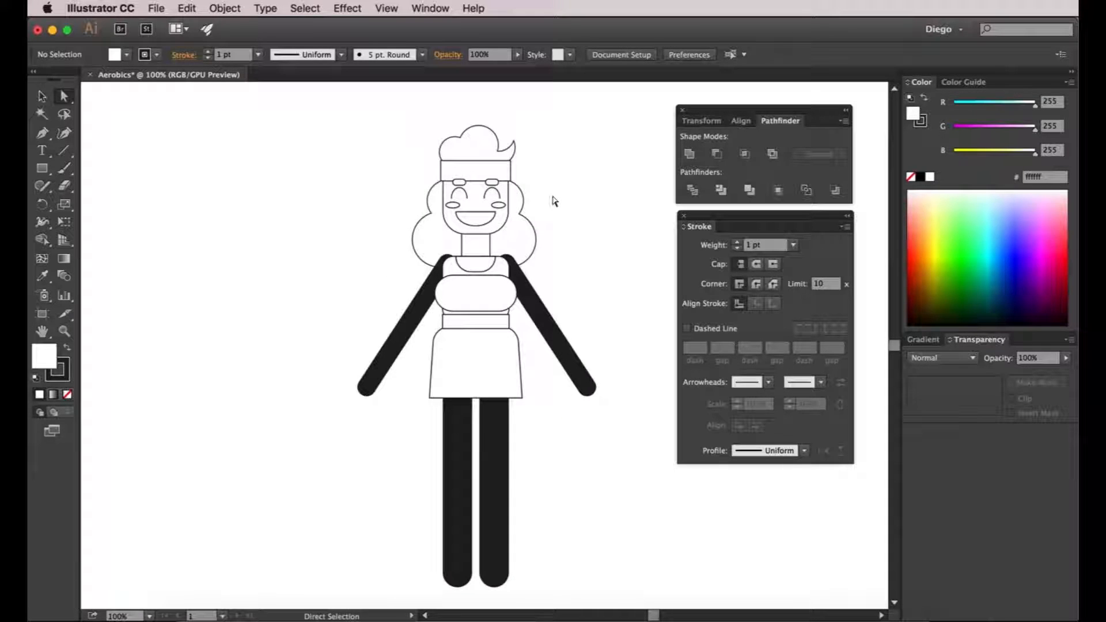
{"action": "left_click", "coordinate": [469, 175]}
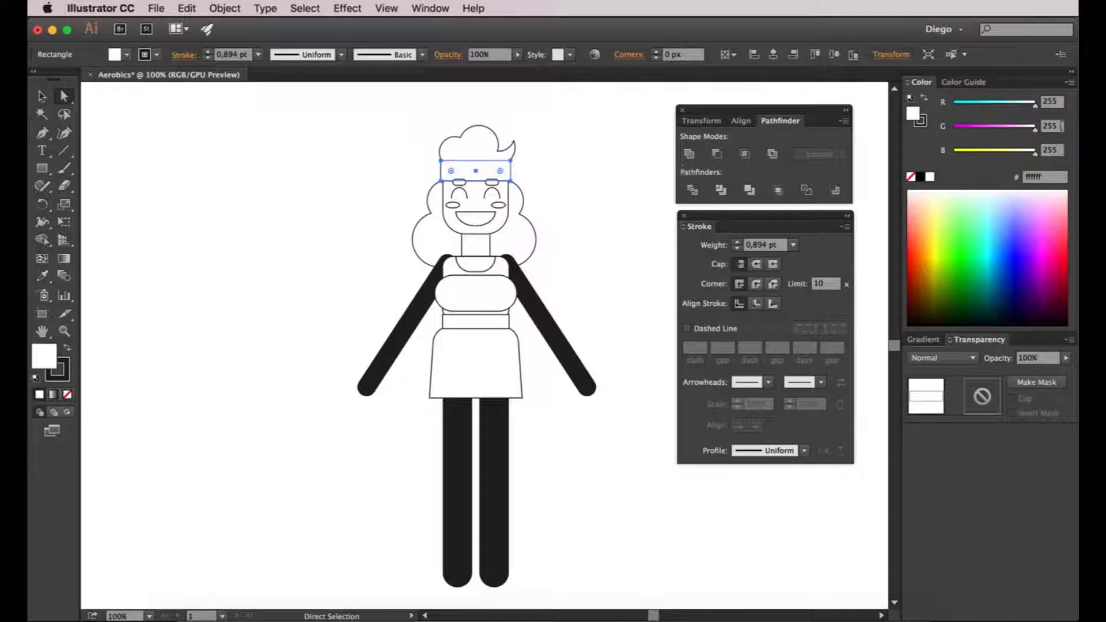
{"action": "left_click_drag", "start_coordinate": [1036, 111], "coordinate": [992, 110]}
{"action": "double_click", "coordinate": [1050, 101]}
{"action": "type", "text": "120"}
{"action": "key", "text": "Return"}
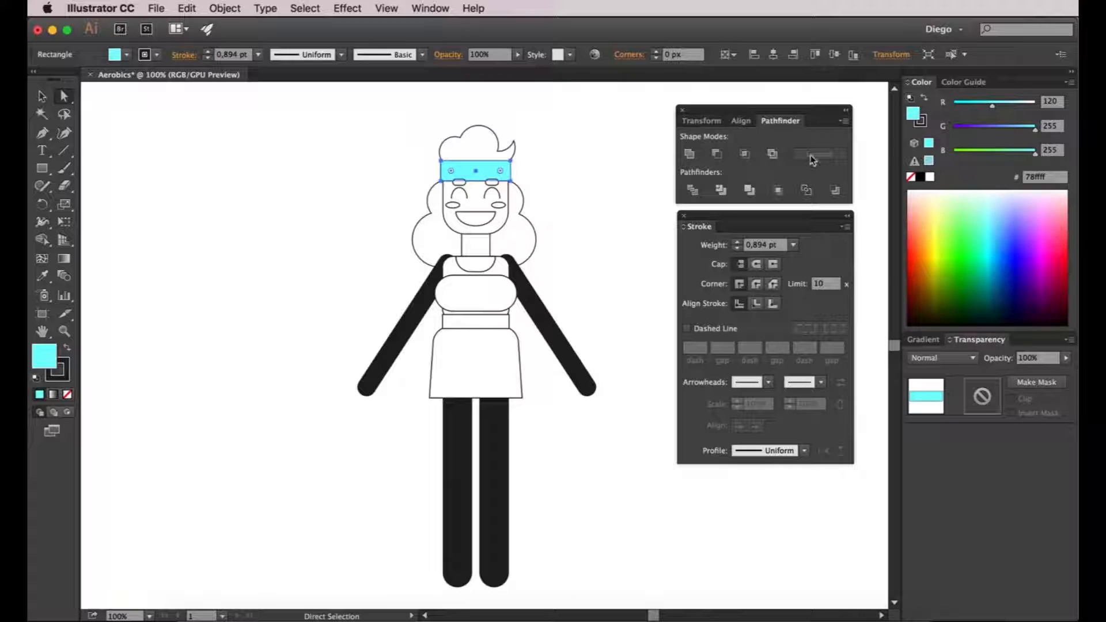
{"action": "left_click_drag", "start_coordinate": [1033, 131], "coordinate": [1028, 132]}
{"action": "left_click", "coordinate": [1049, 125]}
{"action": "type", "text": "230"}
{"action": "key", "text": "Return"}
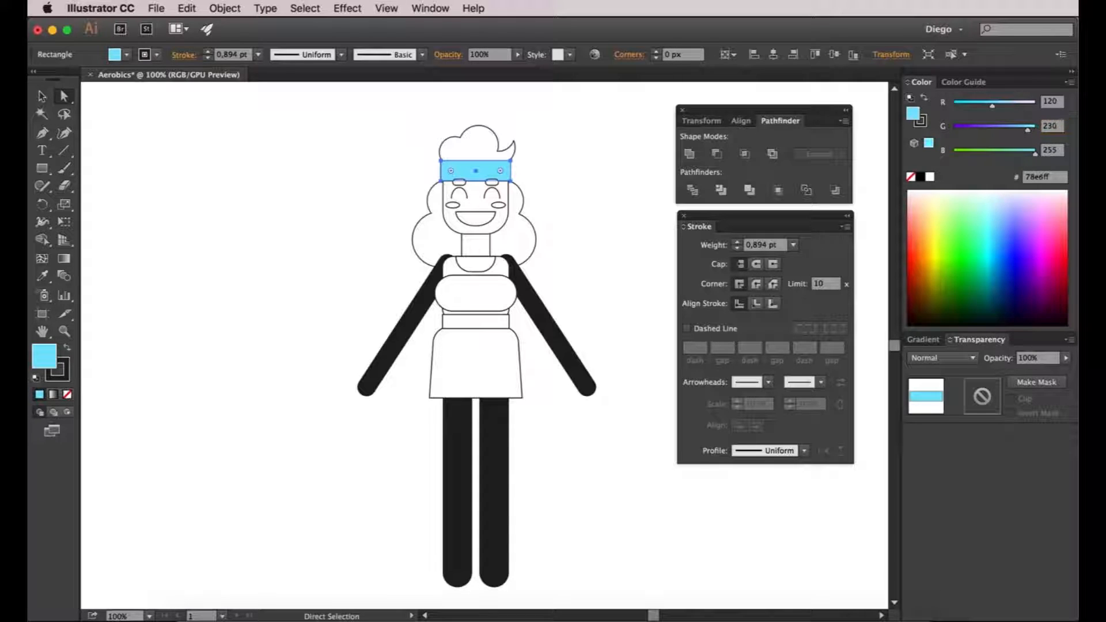
{"action": "left_click", "coordinate": [621, 229]}
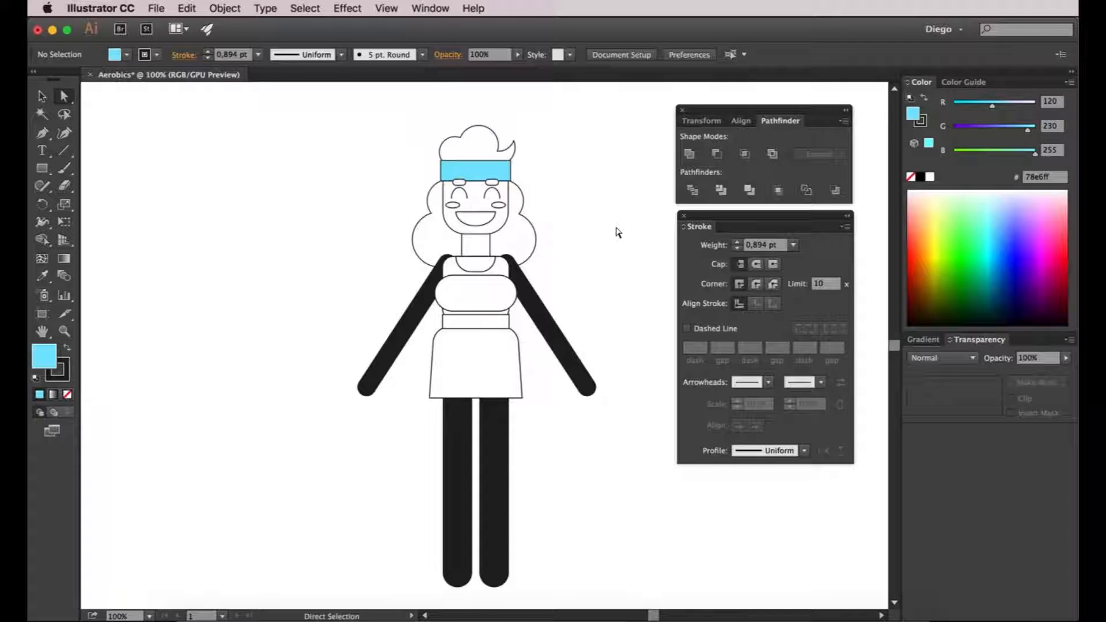
- Remove the stroke from the light blue headband
{"action": "left_click", "coordinate": [469, 174]}
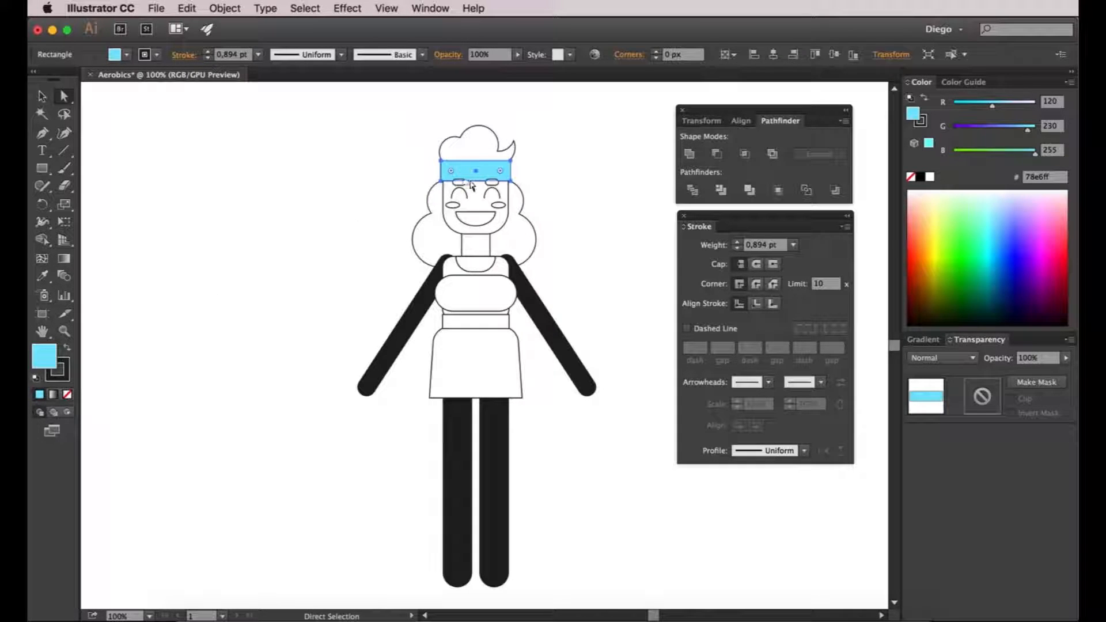
{"action": "left_click", "coordinate": [59, 369]}
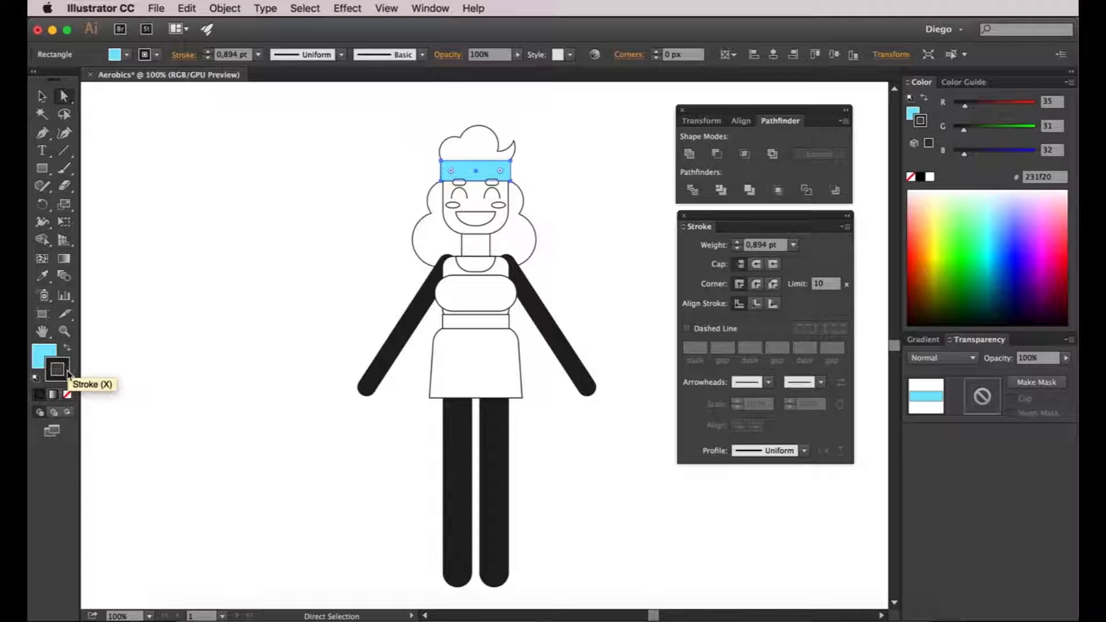
{"action": "left_click", "coordinate": [68, 395]}
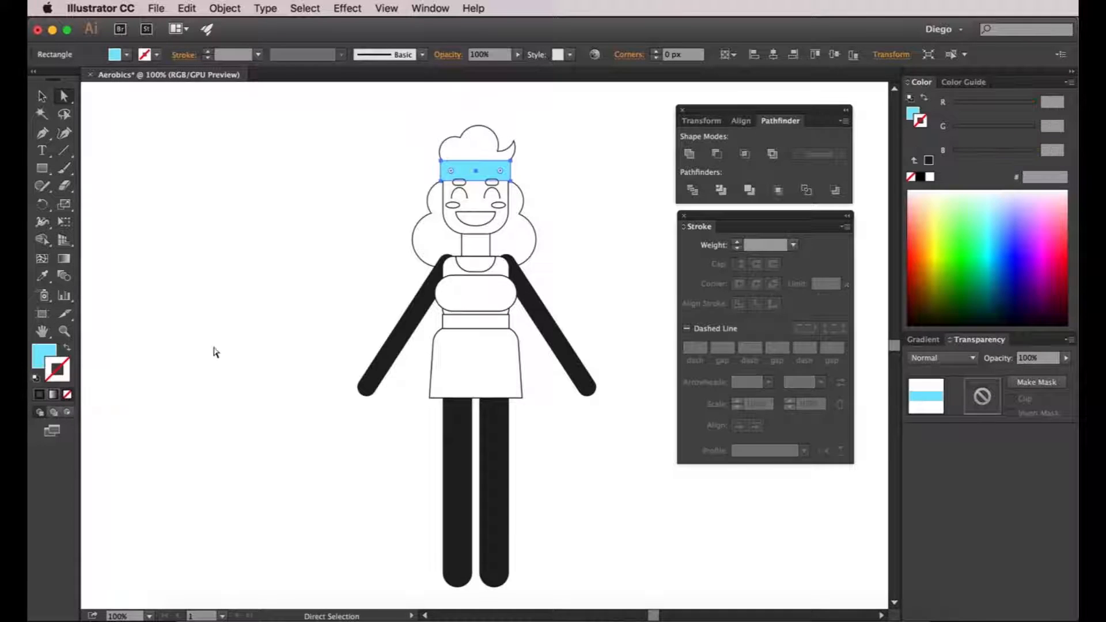
{"action": "left_click", "coordinate": [237, 333]}
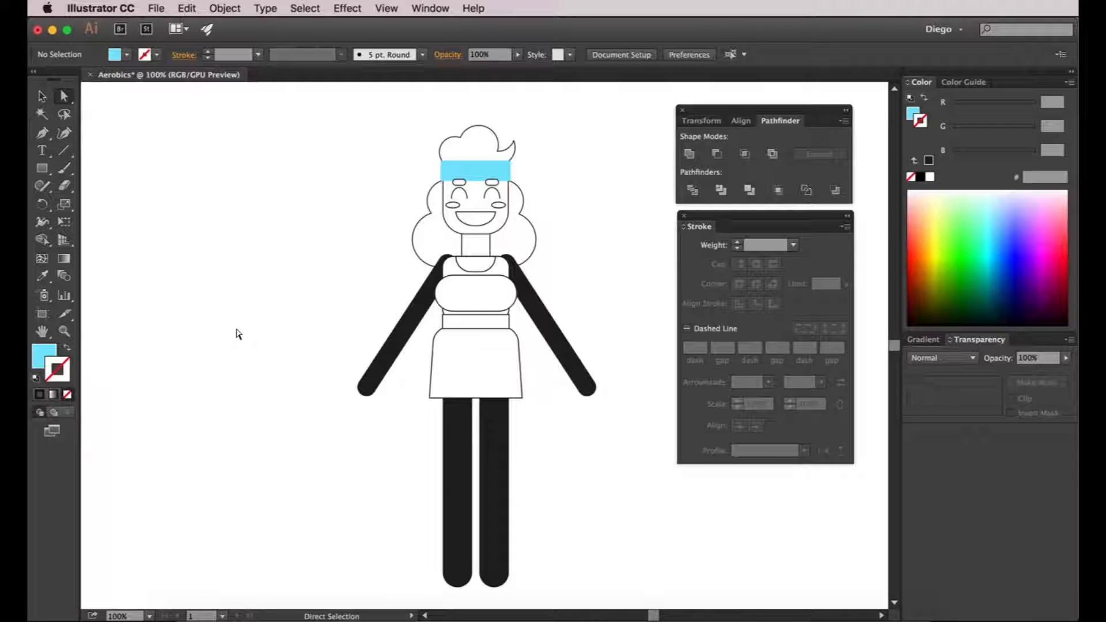
- Copy the headband's light blue fill and empty stroke to the neckline shape with the Eyedropper
{"action": "left_click", "coordinate": [477, 266]}
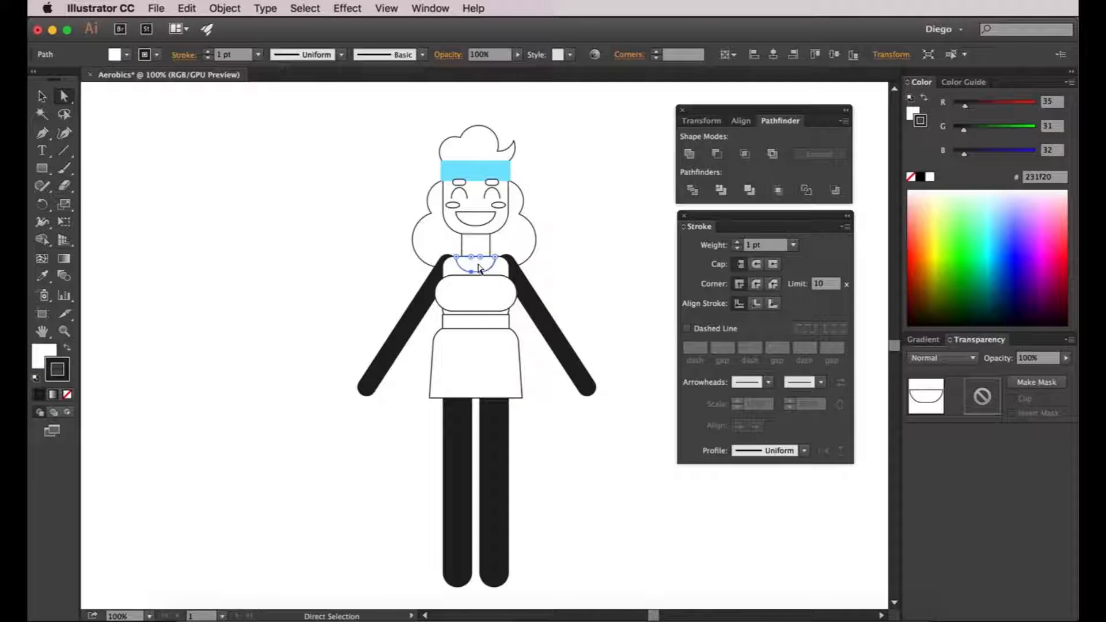
{"action": "left_click", "coordinate": [40, 277]}
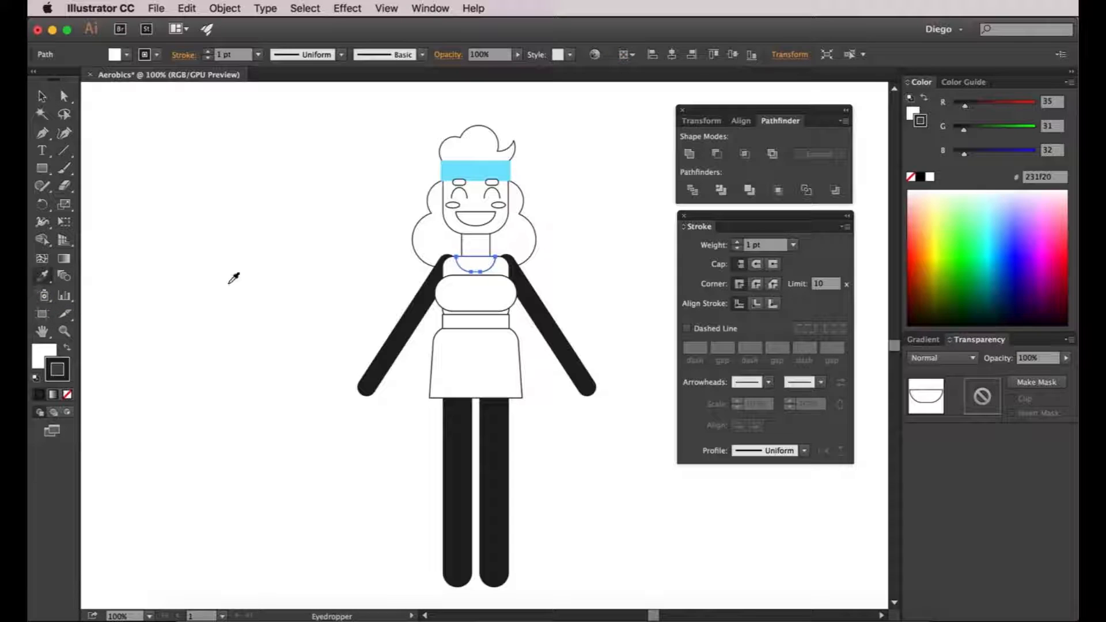
{"action": "left_click", "coordinate": [467, 164]}
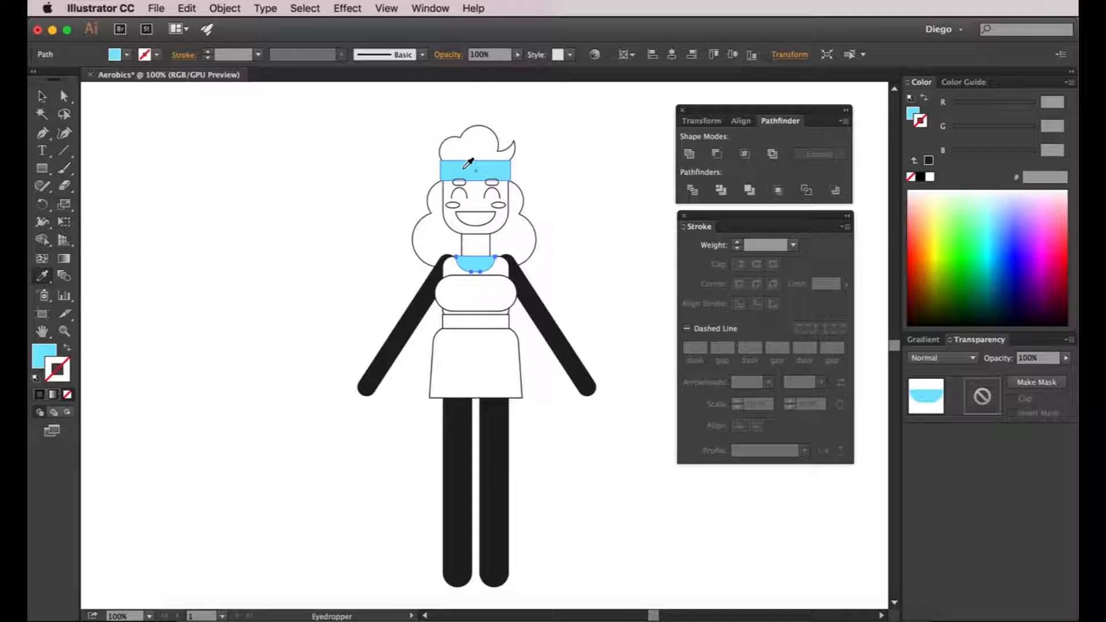
{"action": "key", "text": "a"}
{"action": "left_click", "coordinate": [239, 192]}
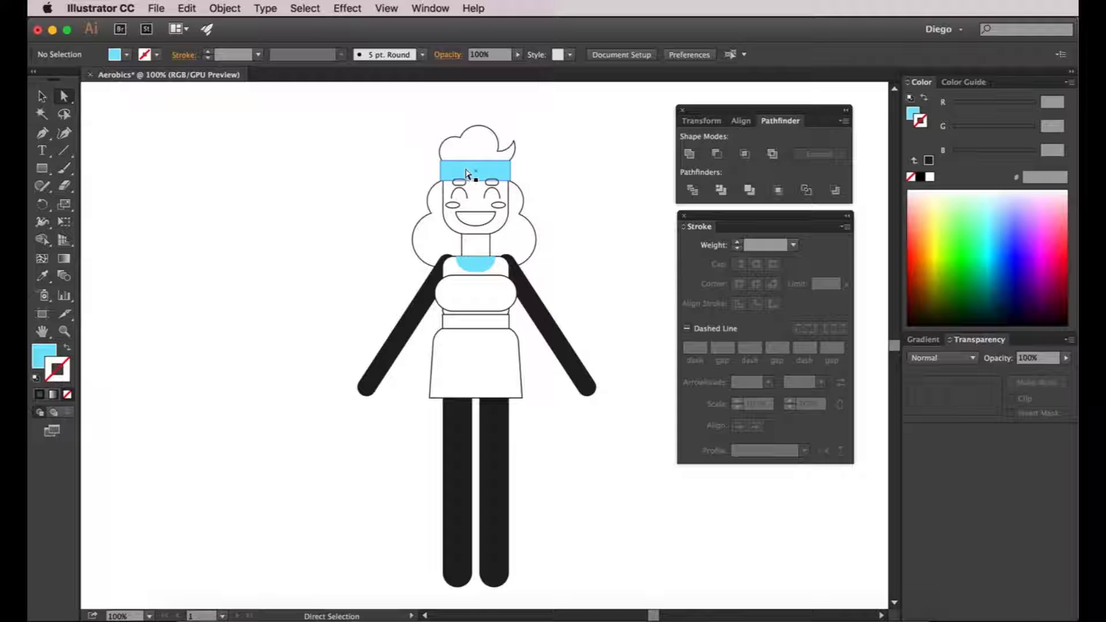
- Give the waist belt rectangle the same light blue, strokeless look as the headband using the Eyedropper
{"action": "left_click", "coordinate": [476, 326]}
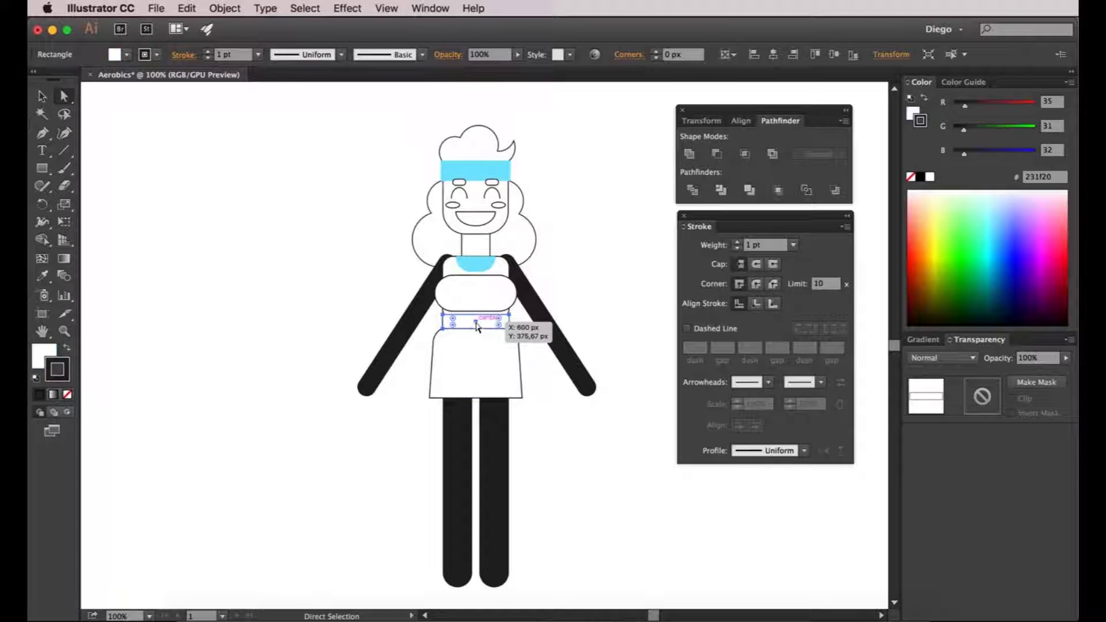
{"action": "left_click", "coordinate": [42, 276]}
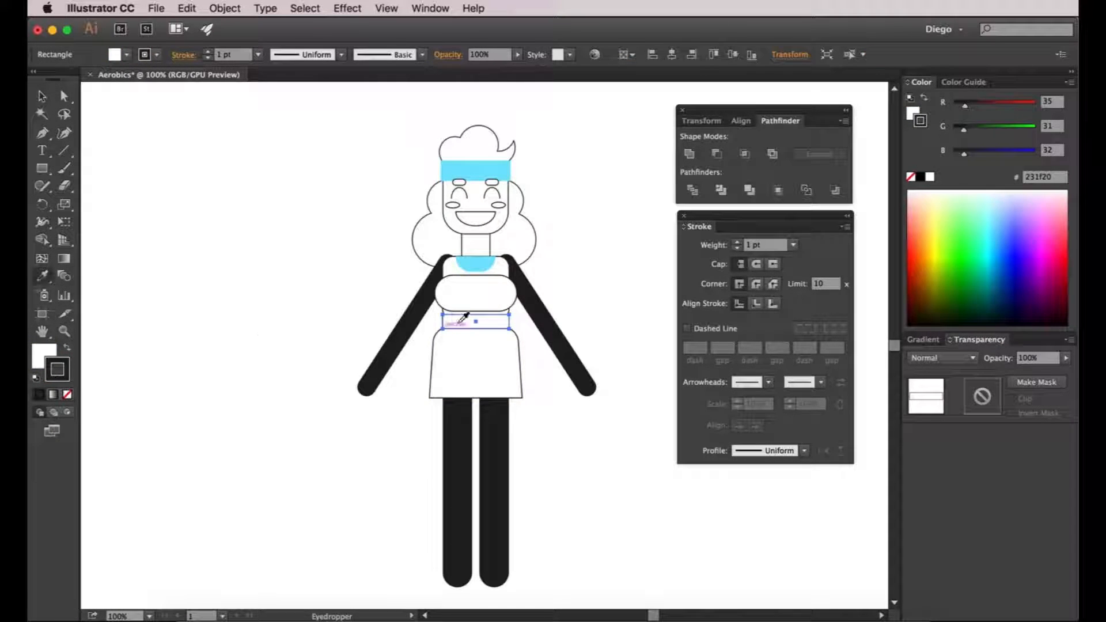
{"action": "left_click", "coordinate": [469, 171]}
{"action": "key", "text": "a"}
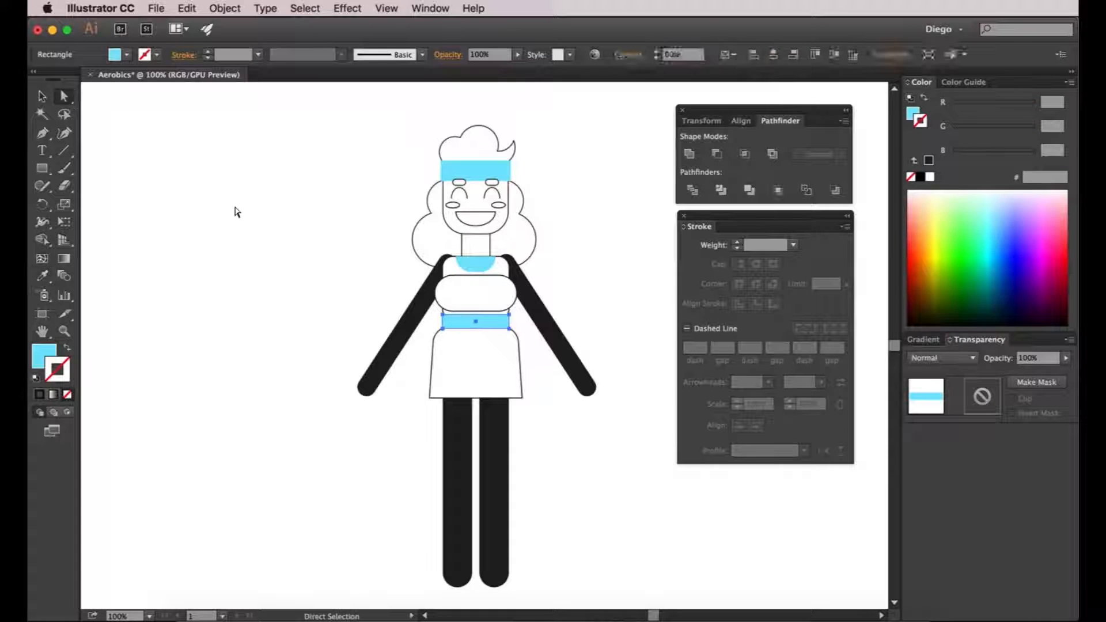
{"action": "left_click", "coordinate": [236, 212]}
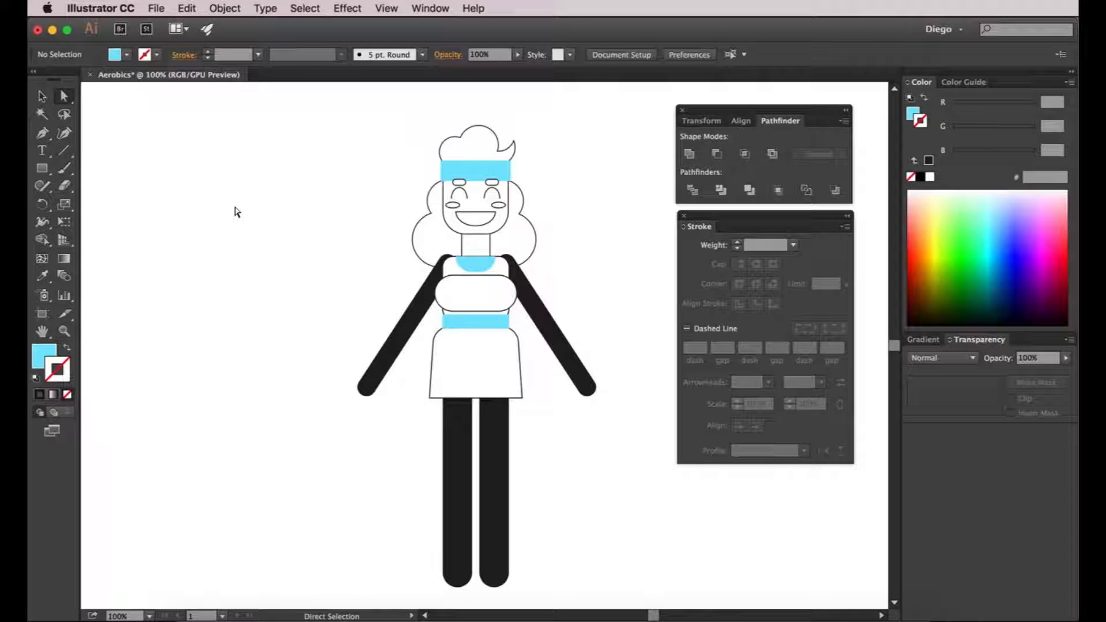
- Fill the torso rectangle behind the chest shape with pink, RGB 255, 130, 200
{"action": "left_click", "coordinate": [503, 267]}
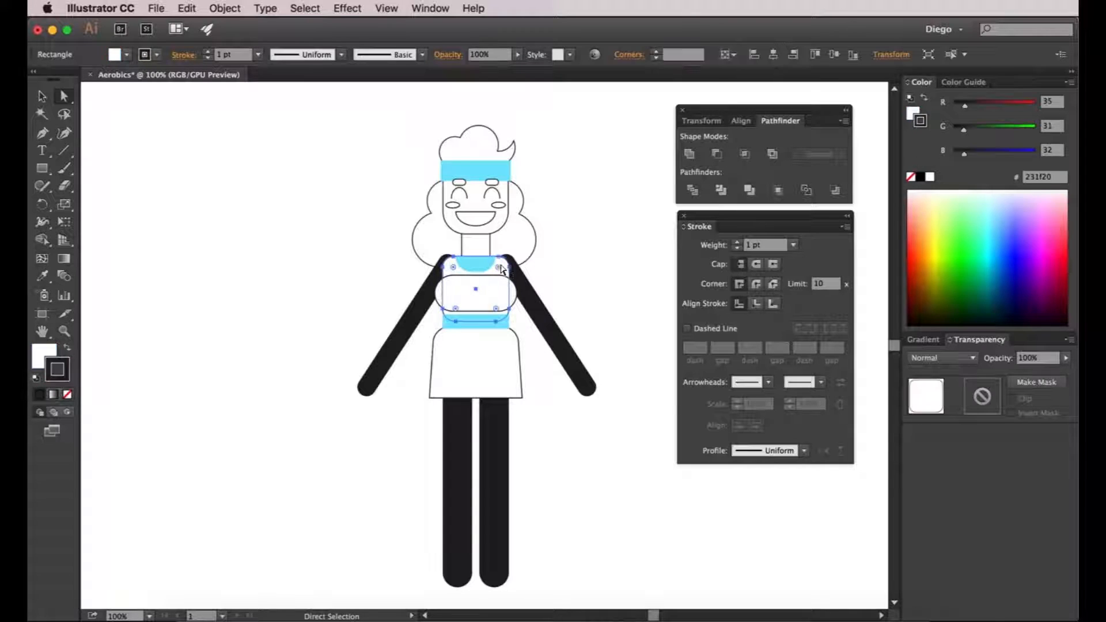
{"action": "left_click", "coordinate": [50, 356]}
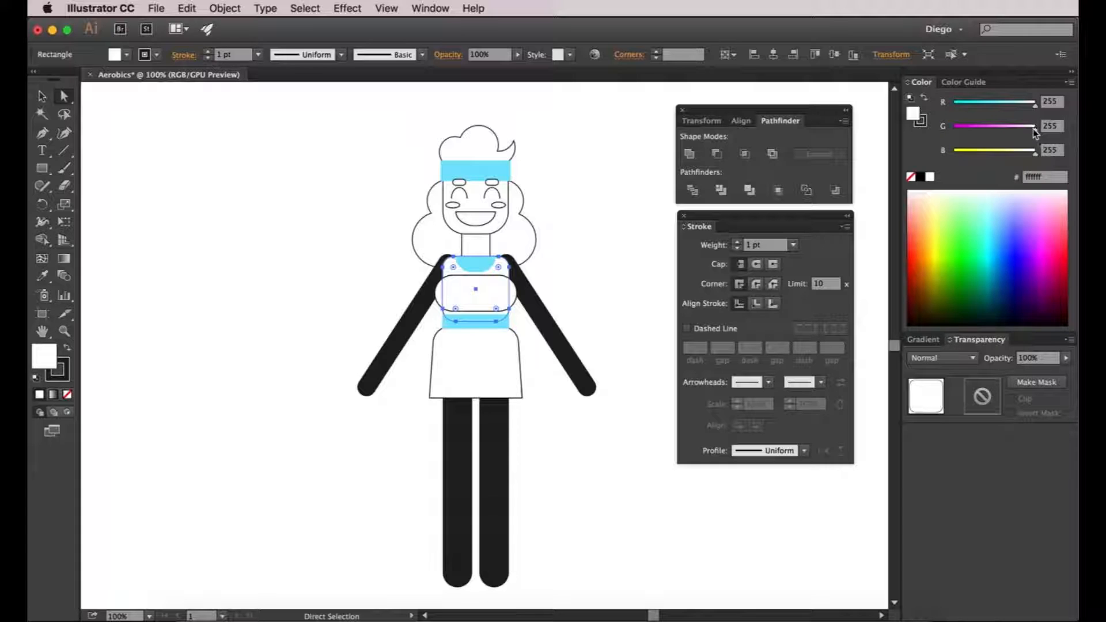
{"action": "left_click_drag", "start_coordinate": [1035, 133], "coordinate": [995, 127]}
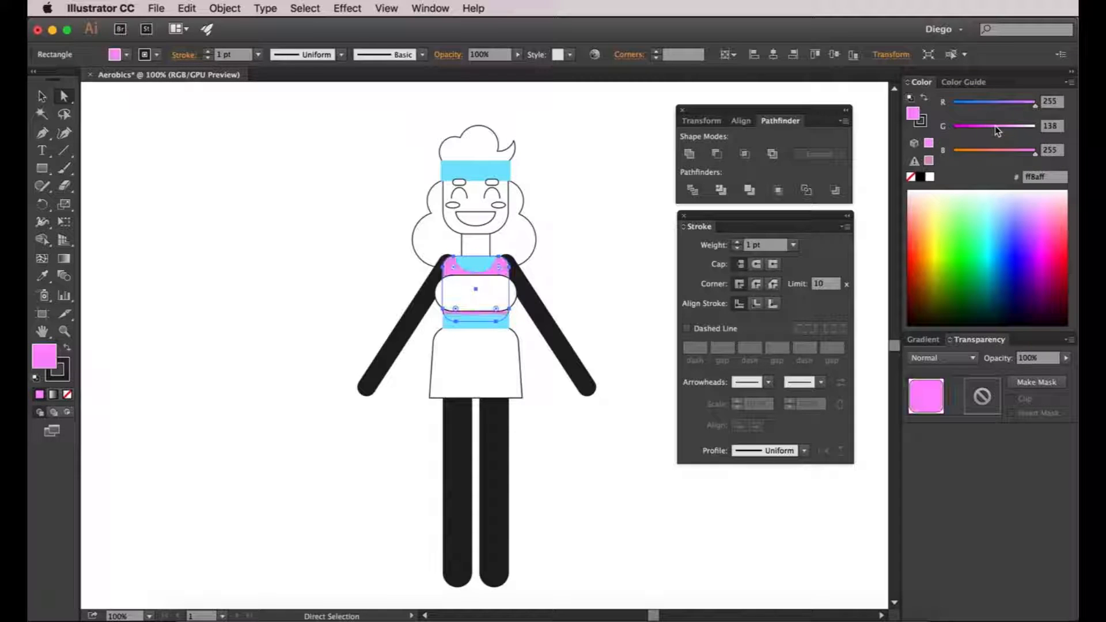
{"action": "left_click", "coordinate": [1045, 126]}
{"action": "type", "text": "130"}
{"action": "key", "text": "Return"}
{"action": "left_click_drag", "start_coordinate": [1035, 153], "coordinate": [1030, 152]}
{"action": "left_click_drag", "start_coordinate": [1022, 157], "coordinate": [1018, 154]}
{"action": "left_click", "coordinate": [1050, 150]}
{"action": "type", "text": "200"}
{"action": "key", "text": "Return"}
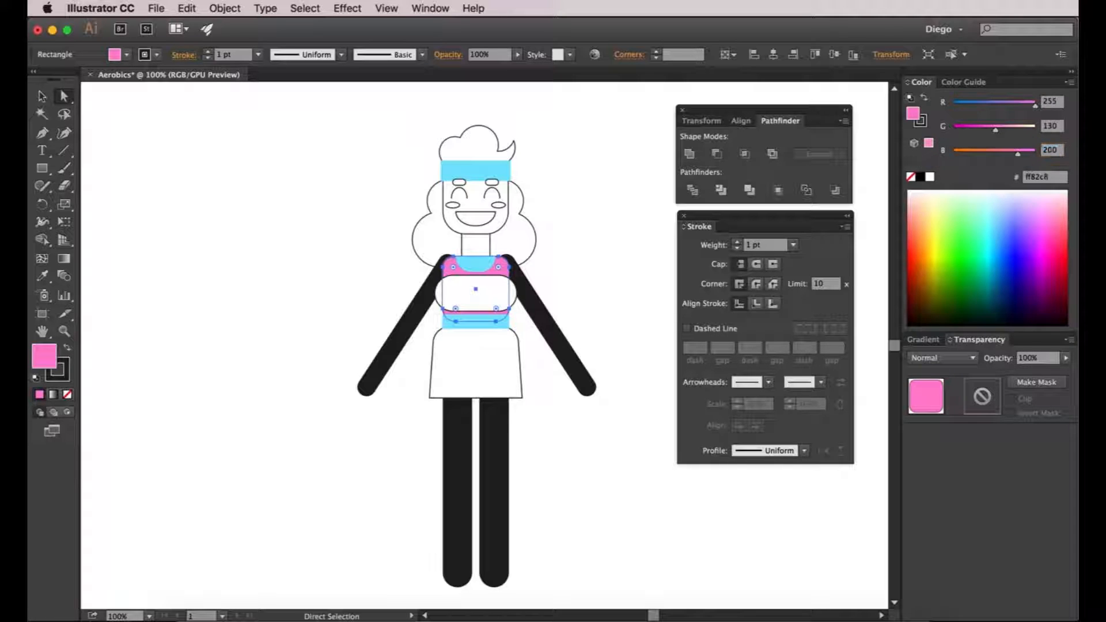
{"action": "left_click", "coordinate": [624, 229]}
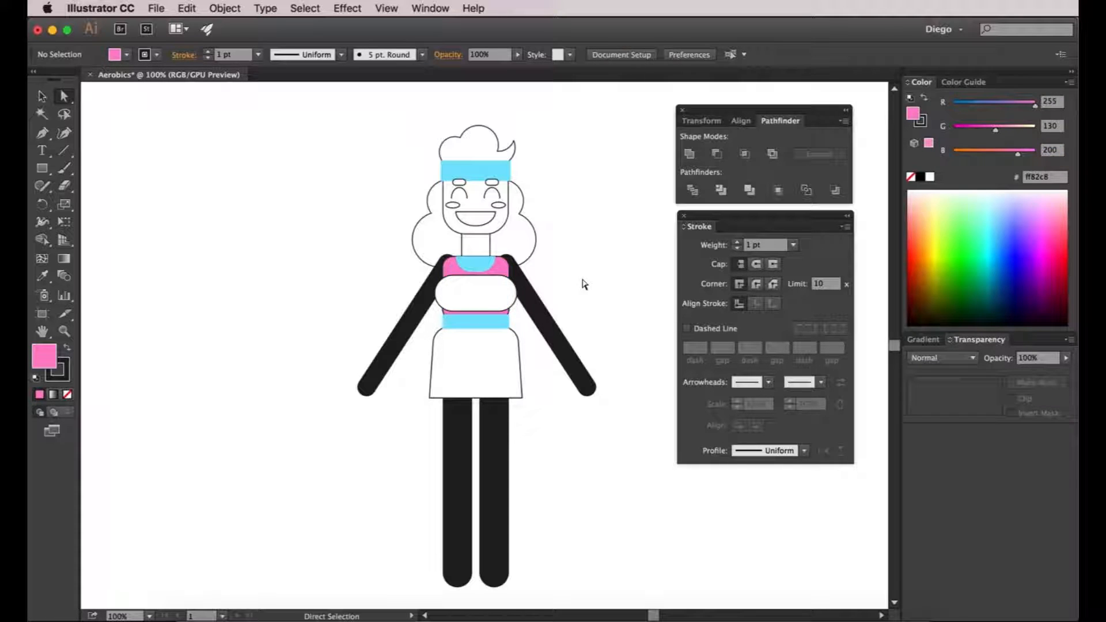
- Remove the stroke from the pink torso rectangle
{"action": "left_click", "coordinate": [499, 279]}
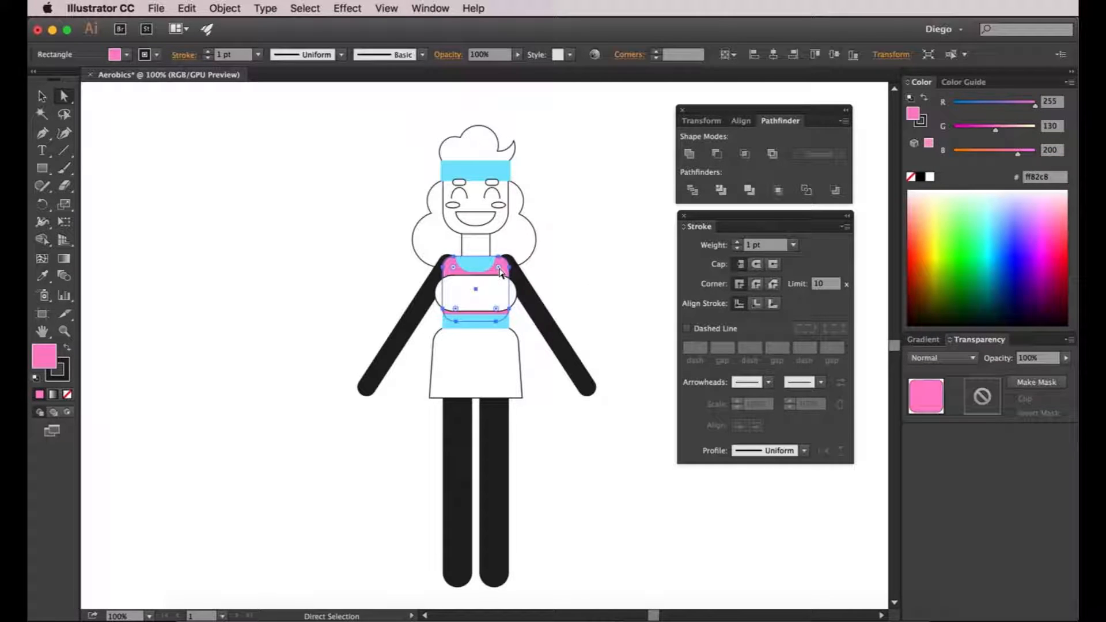
{"action": "left_click", "coordinate": [58, 370]}
{"action": "left_click", "coordinate": [67, 397]}
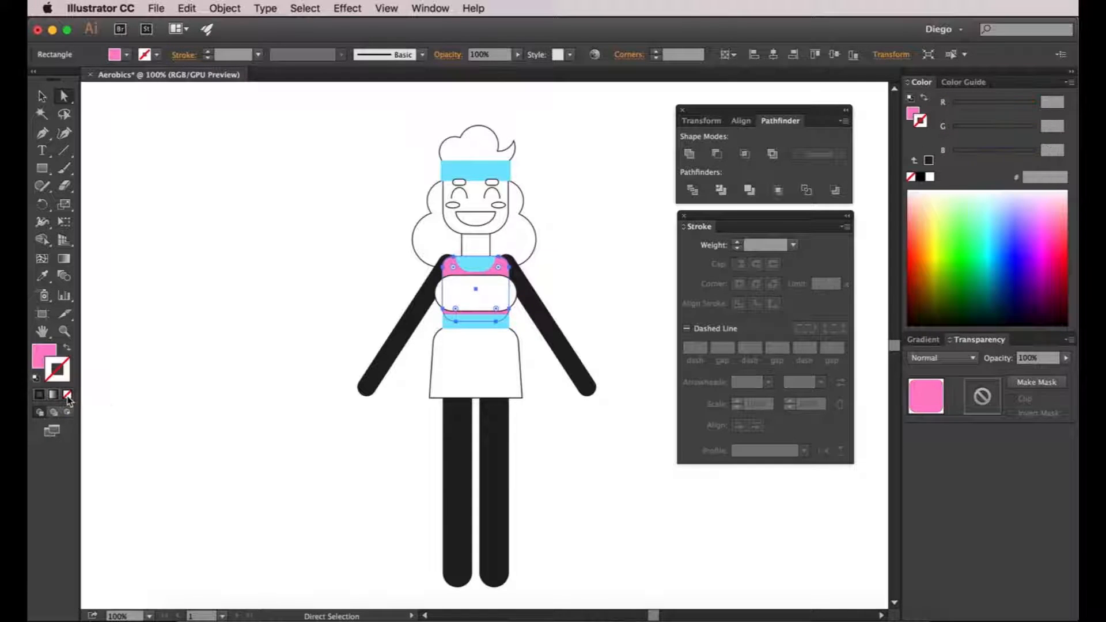
{"action": "left_click", "coordinate": [185, 376]}
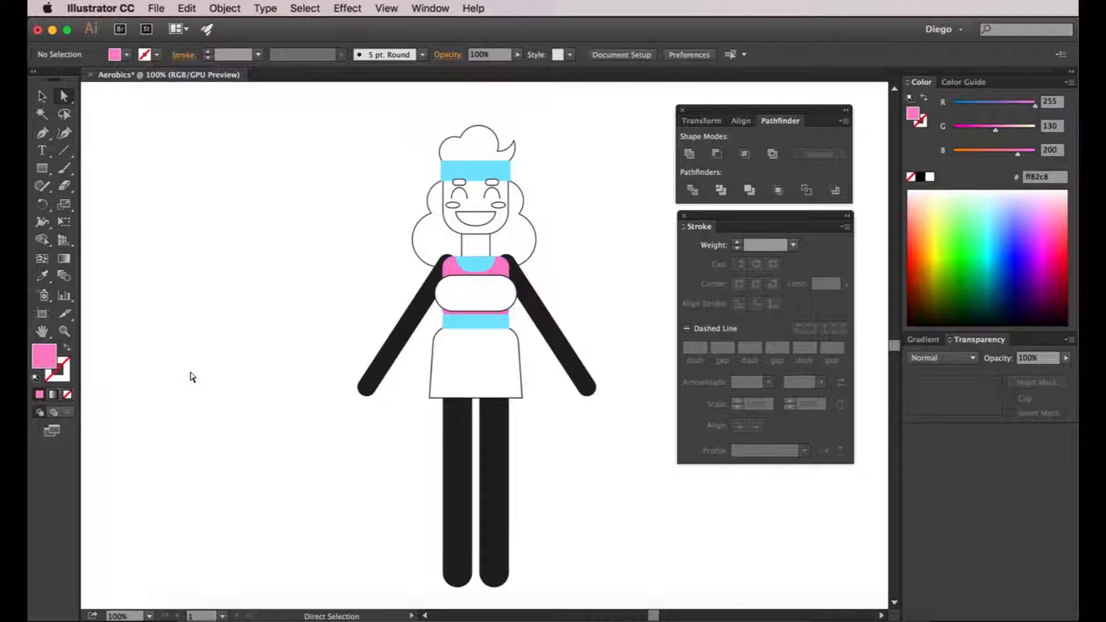
- Apply the torso's pink, strokeless appearance to the rounded chest shape and the skirt with the Eyedropper
{"action": "left_click", "coordinate": [465, 296]}
{"action": "key", "text": "i"}
{"action": "left_click", "coordinate": [506, 265]}
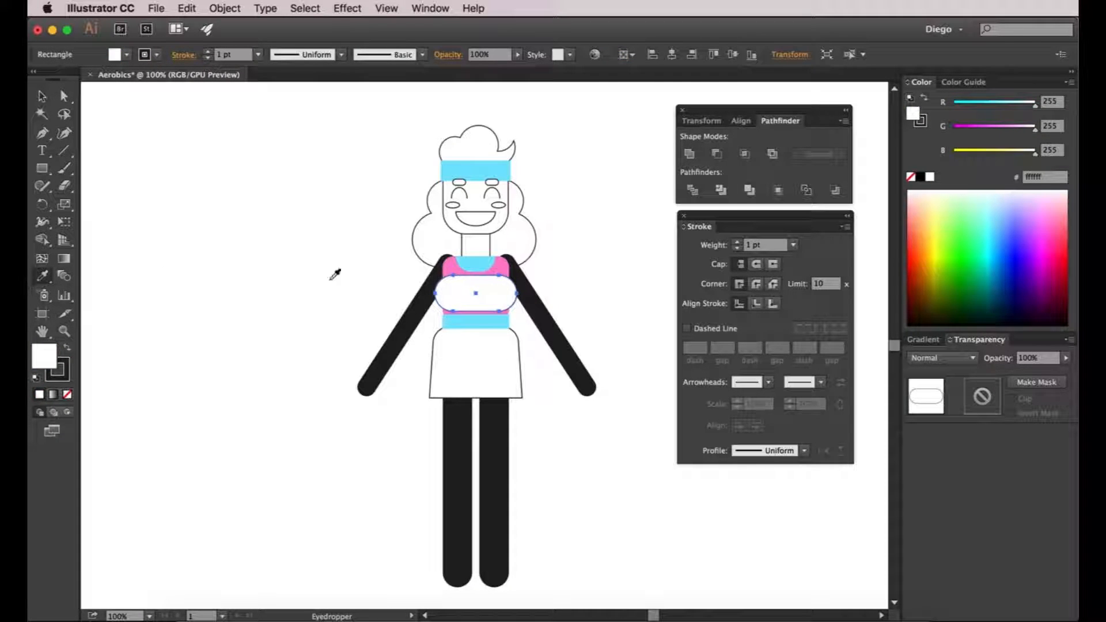
{"action": "left_click", "coordinate": [496, 268]}
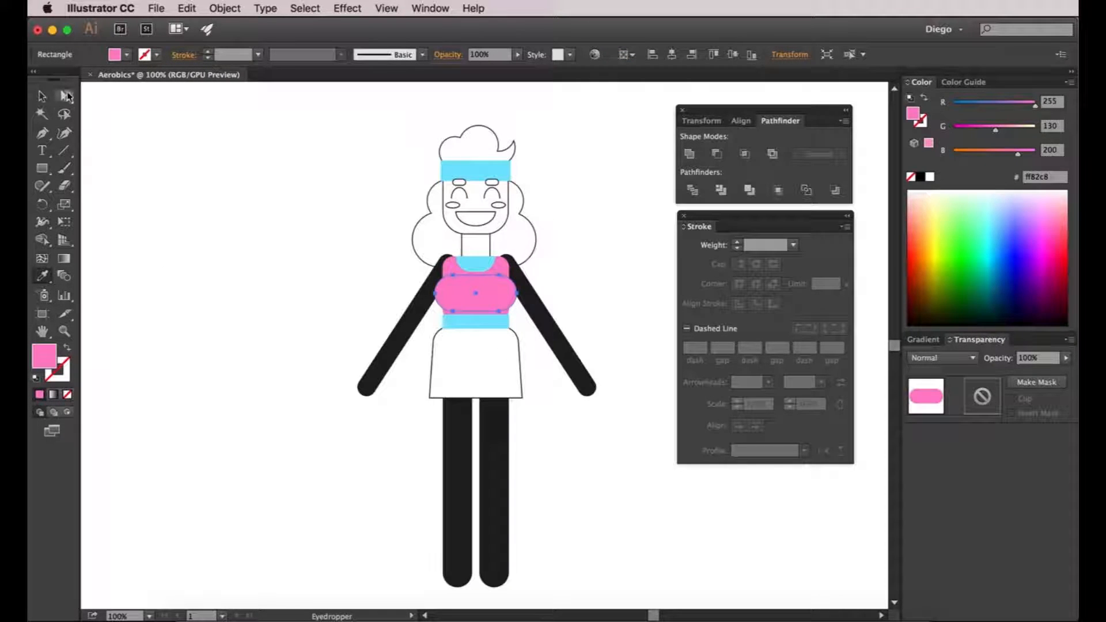
{"action": "left_click", "coordinate": [460, 363], "text": "super"}
{"action": "left_click", "coordinate": [478, 288]}
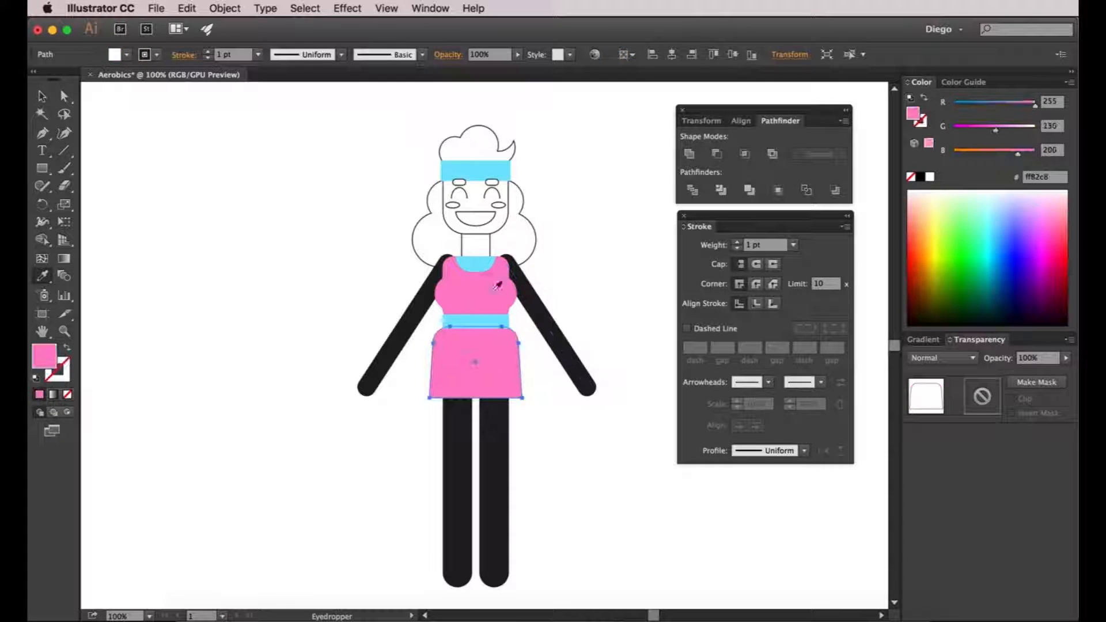
{"action": "left_click", "coordinate": [617, 289], "text": "super"}
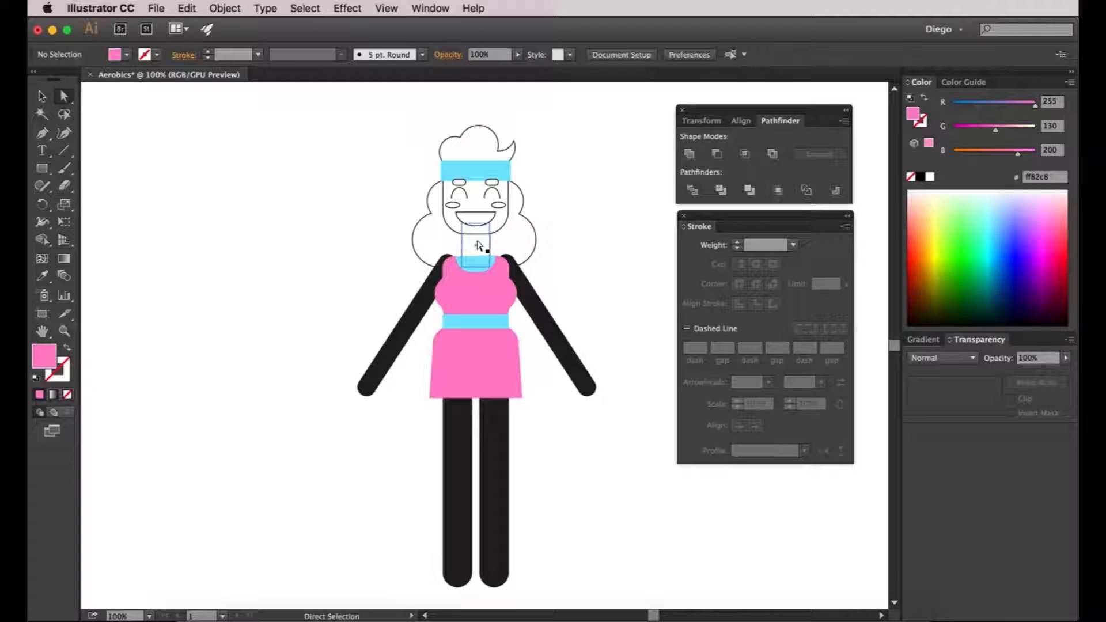
- Fill the hair shape above the headband with reddish brown, RGB 200, 89, 60
{"action": "left_click", "coordinate": [474, 156]}
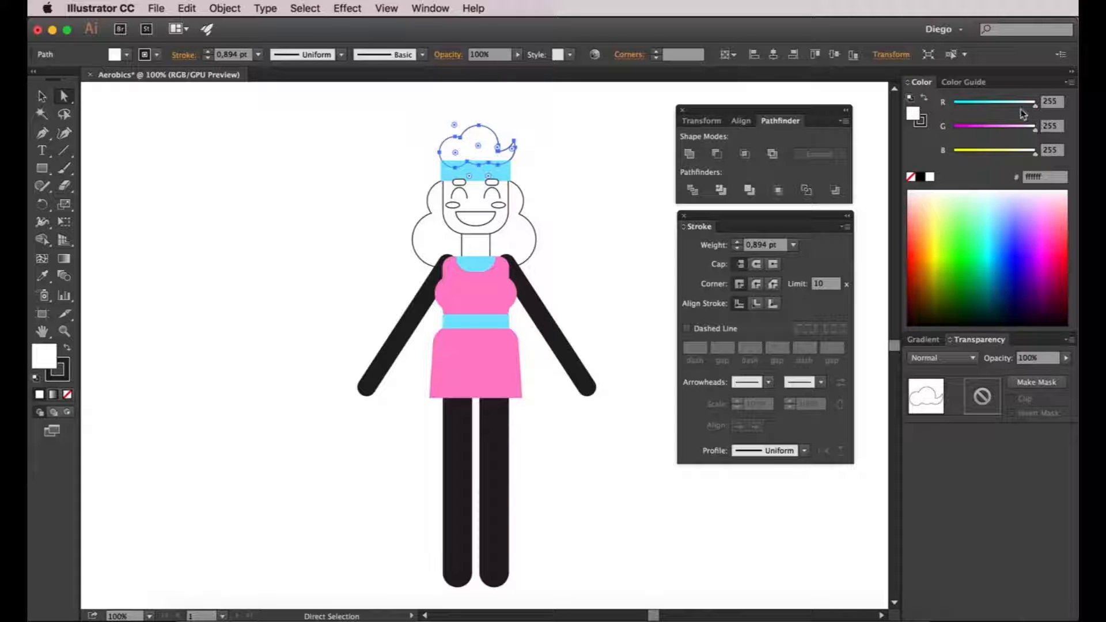
{"action": "left_click_drag", "start_coordinate": [1034, 131], "coordinate": [981, 129]}
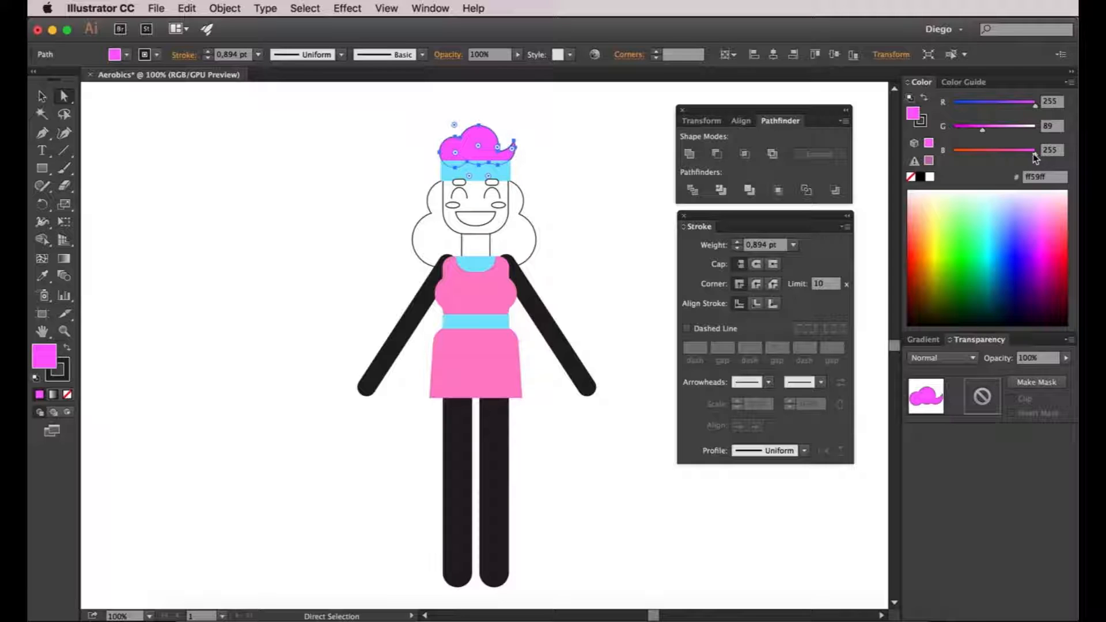
{"action": "left_click_drag", "start_coordinate": [1033, 153], "coordinate": [972, 151]}
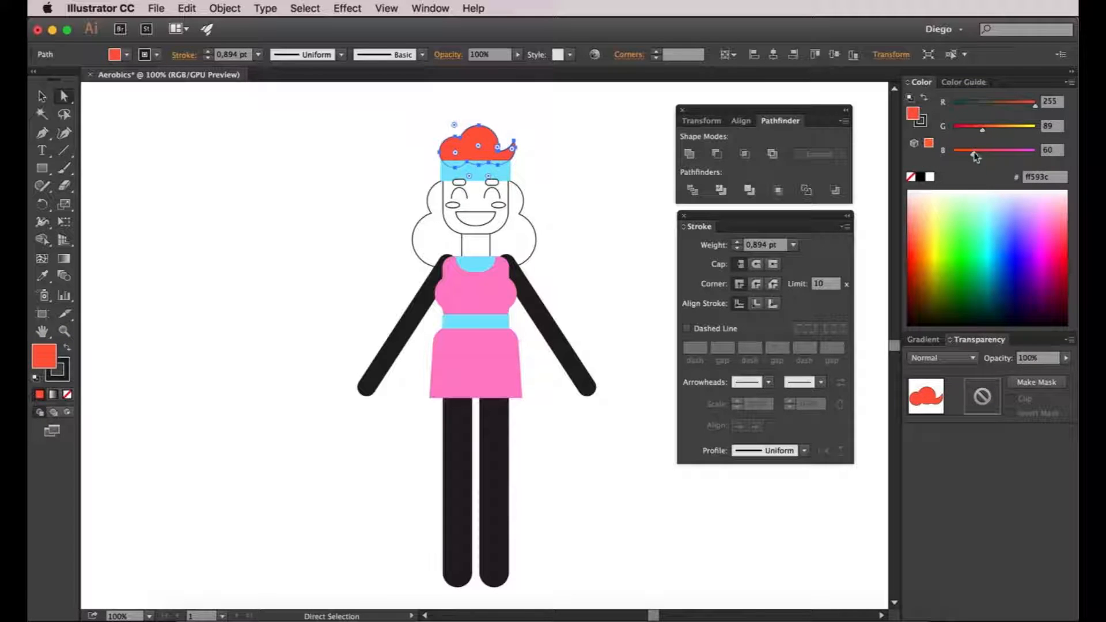
{"action": "left_click_drag", "start_coordinate": [1036, 111], "coordinate": [1017, 109]}
{"action": "left_click", "coordinate": [576, 182]}
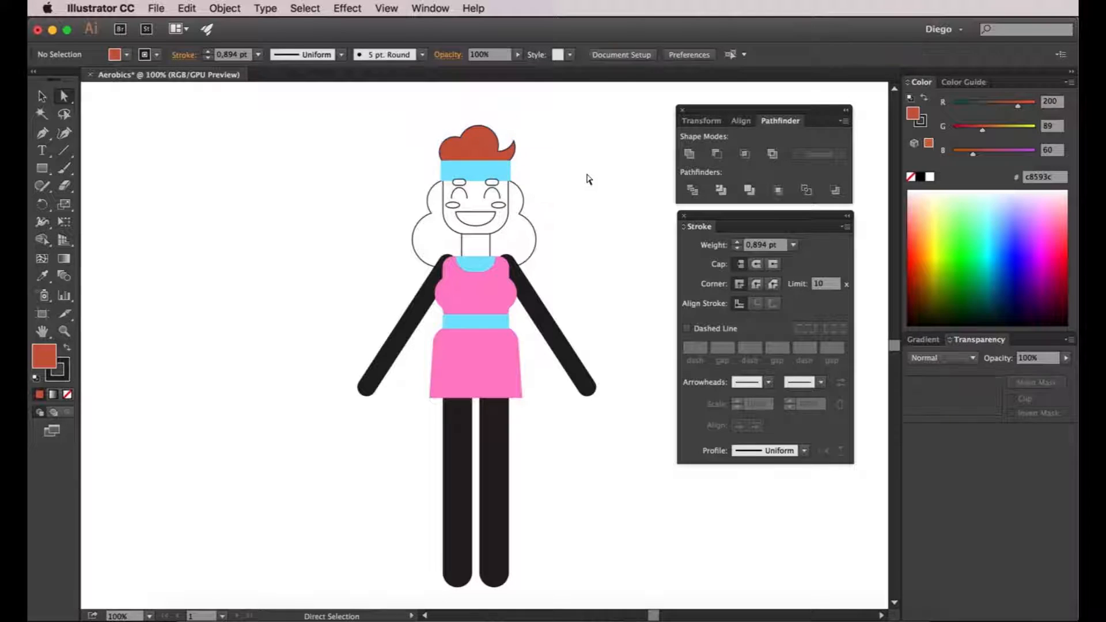
- Remove the stroke from the reddish-brown hair shape above the headband
{"action": "left_click", "coordinate": [478, 147]}
{"action": "left_click", "coordinate": [64, 372]}
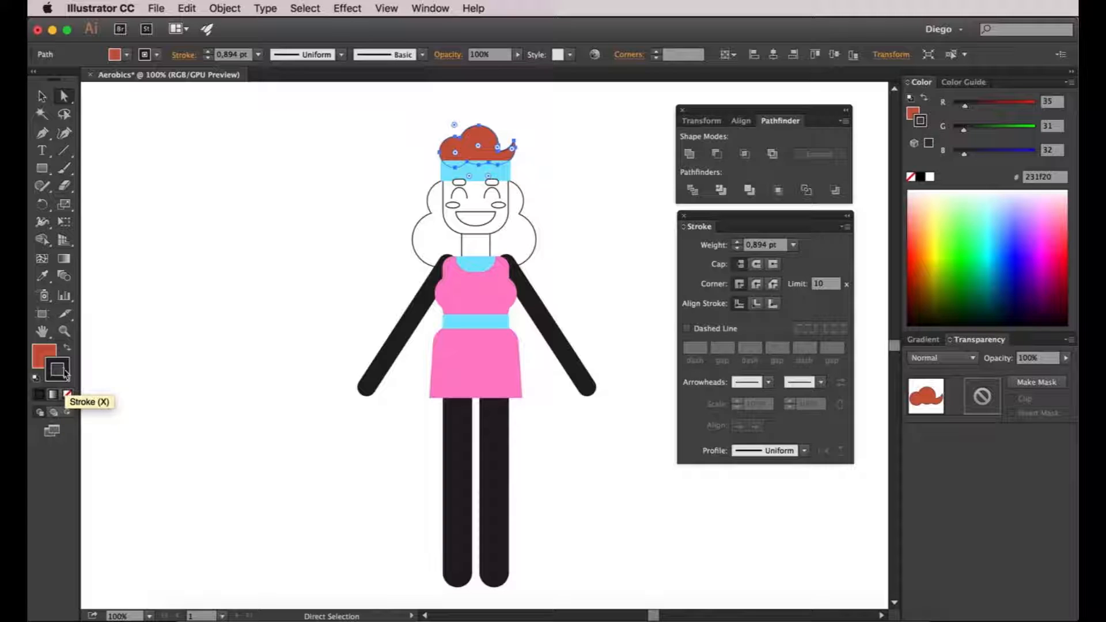
{"action": "left_click", "coordinate": [68, 395]}
{"action": "left_click", "coordinate": [257, 341]}
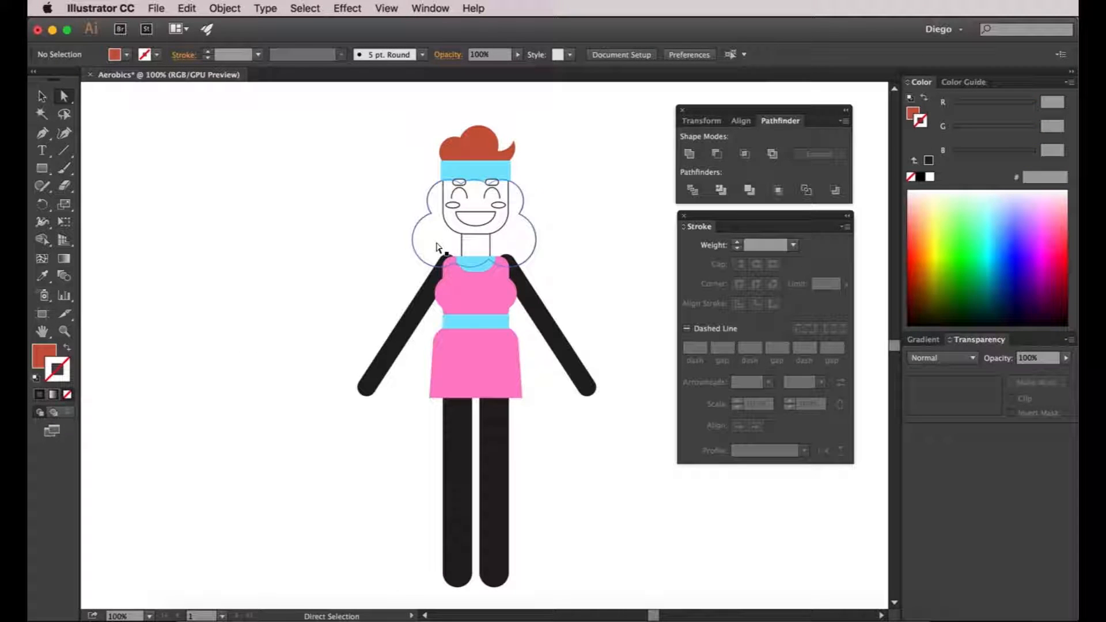
- Apply the upper hair's reddish-brown, strokeless appearance to the large hair shape behind the face with the Eyedropper
{"action": "left_click", "coordinate": [438, 247]}
{"action": "key", "text": "i"}
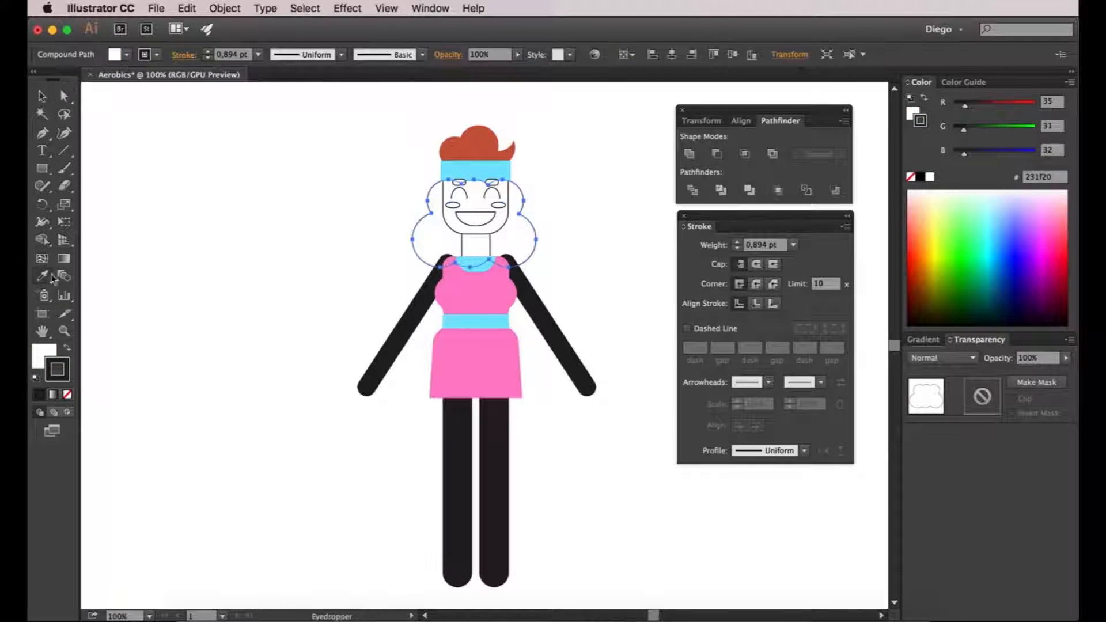
{"action": "left_click", "coordinate": [486, 134]}
{"action": "key", "text": "a"}
{"action": "left_click", "coordinate": [213, 166]}
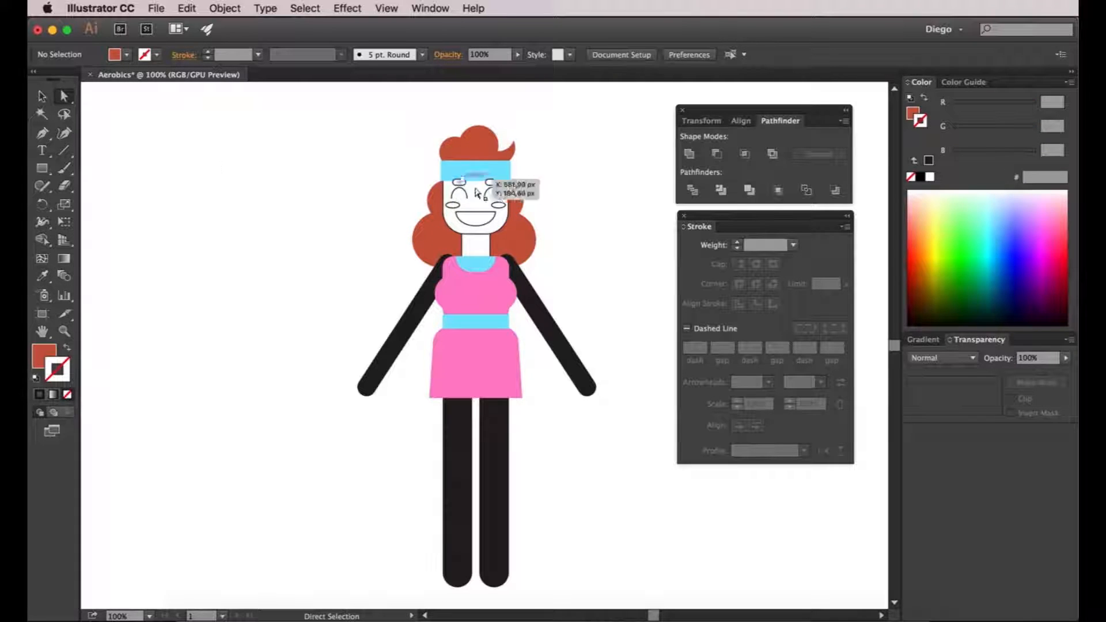
- Apply the hair's reddish-brown, strokeless appearance to both eyebrows with the Eyedropper
{"action": "scroll", "coordinate": [469, 183], "scroll_direction": "up", "scroll_amount": 3}
{"action": "left_click_drag", "start_coordinate": [469, 186], "coordinate": [425, 209]}
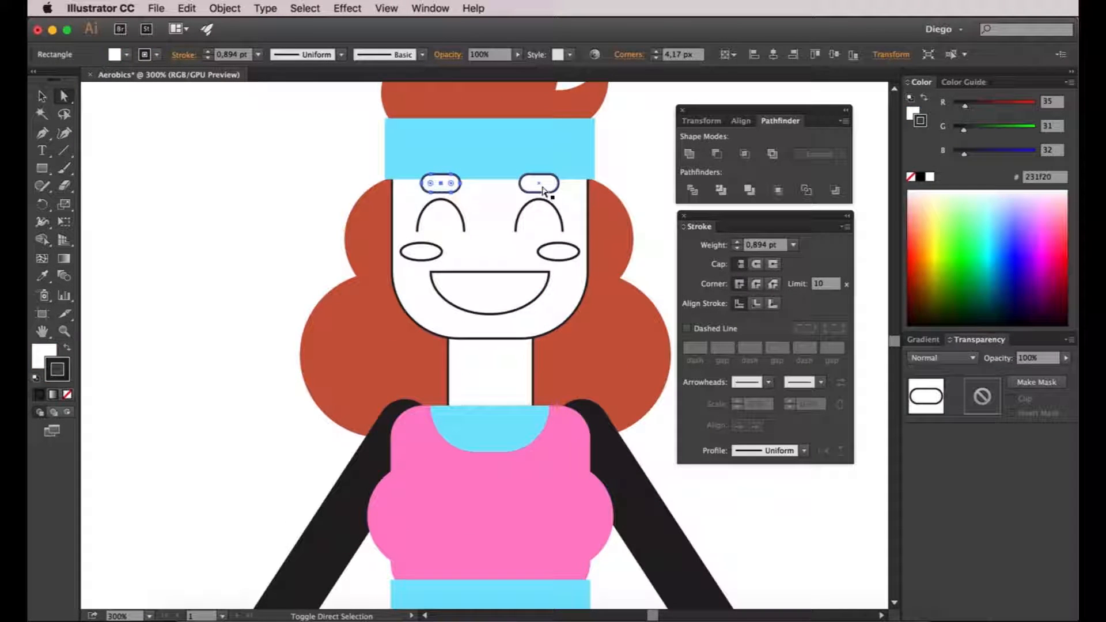
{"action": "key", "text": "i"}
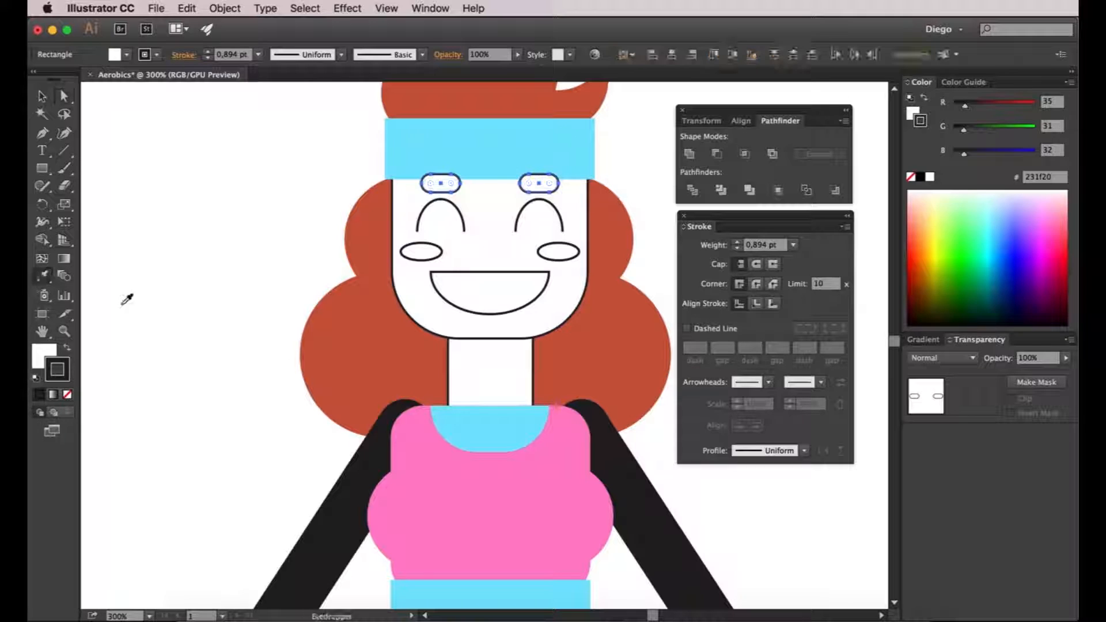
{"action": "left_click", "coordinate": [354, 339]}
{"action": "key", "text": "a"}
{"action": "left_click", "coordinate": [172, 157]}
- Darken the fill of the hair shape behind the face to RGB 170, 80, 60
{"action": "scroll", "coordinate": [173, 161], "scroll_direction": "down", "scroll_amount": 2}
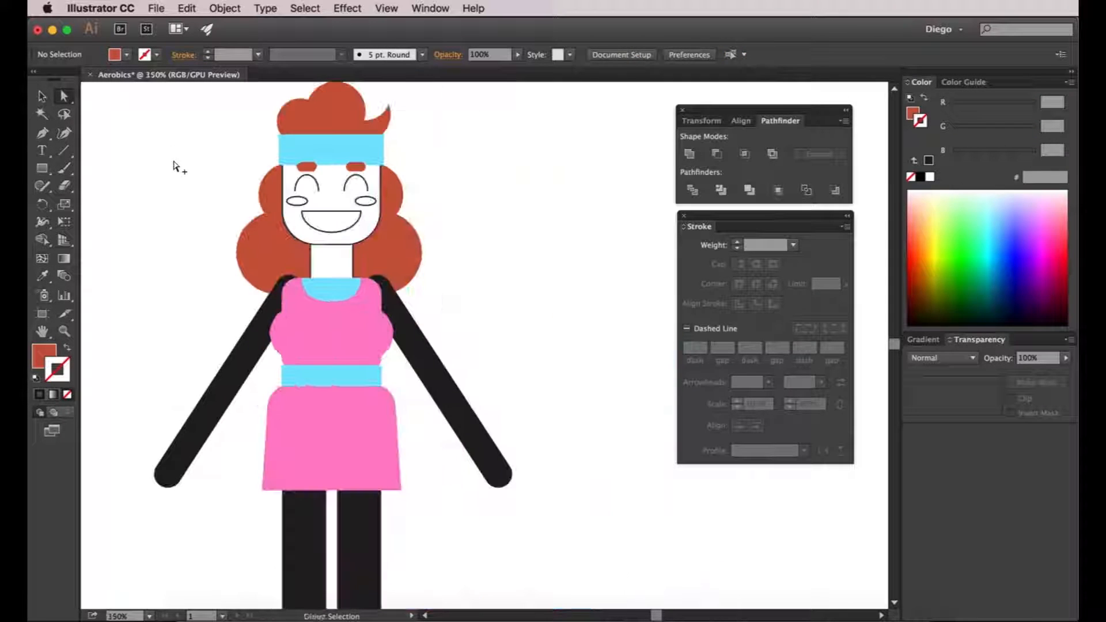
{"action": "left_click_drag", "start_coordinate": [147, 179], "coordinate": [160, 205]}
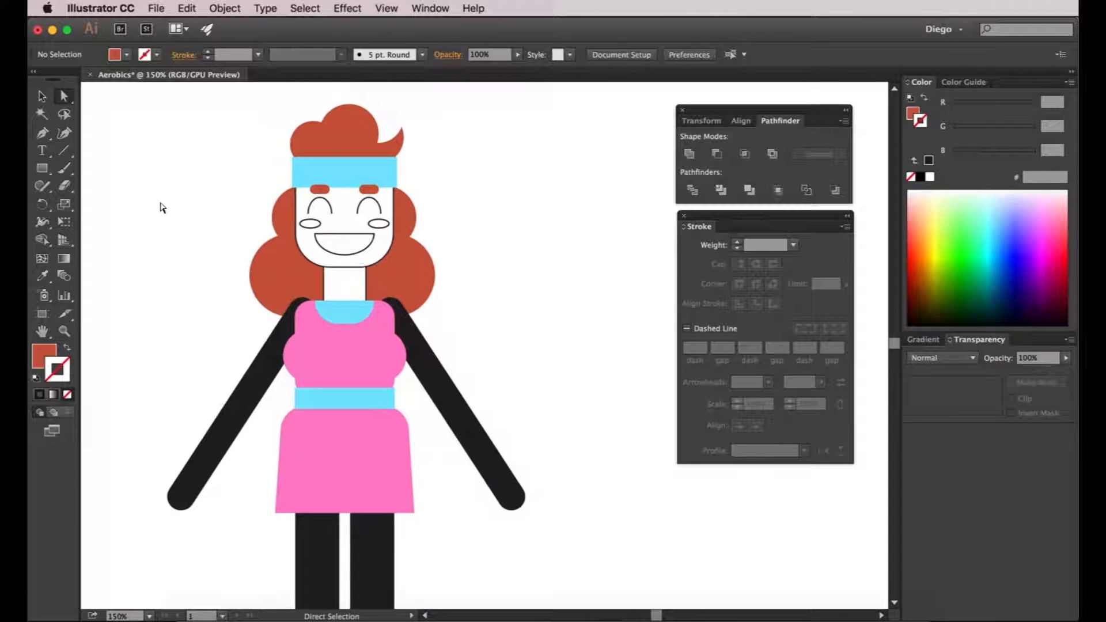
{"action": "left_click", "coordinate": [274, 273]}
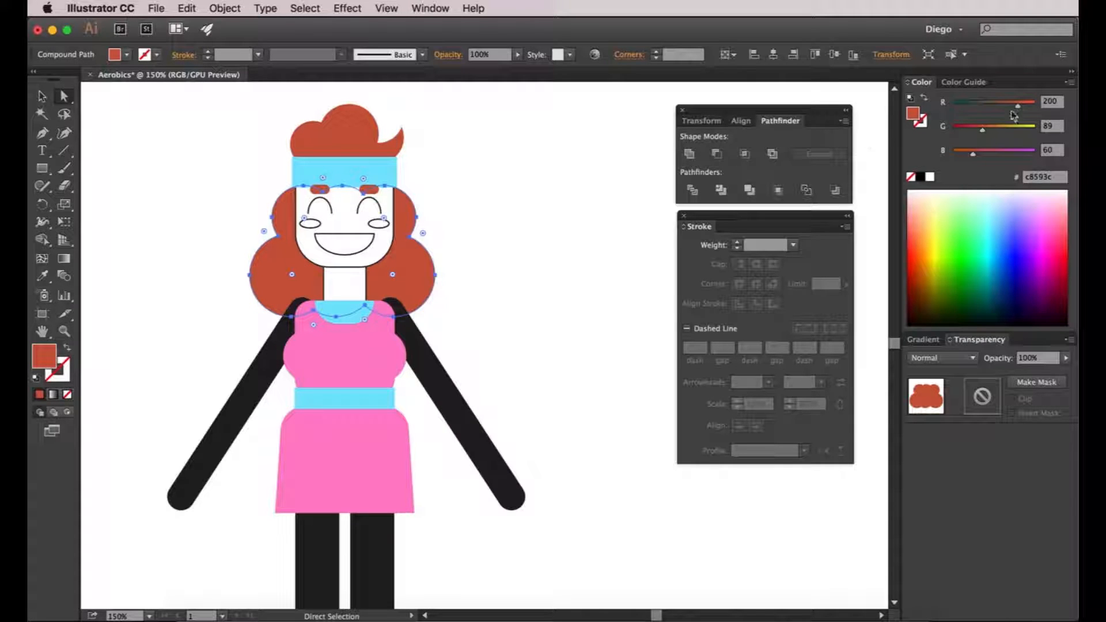
{"action": "left_click_drag", "start_coordinate": [1018, 105], "coordinate": [979, 131]}
{"action": "left_click", "coordinate": [537, 217]}
- Apply the chest shape's pink, strokeless appearance to the face and neck together with the Eyedropper
{"action": "left_click_drag", "start_coordinate": [440, 251], "coordinate": [526, 257]}
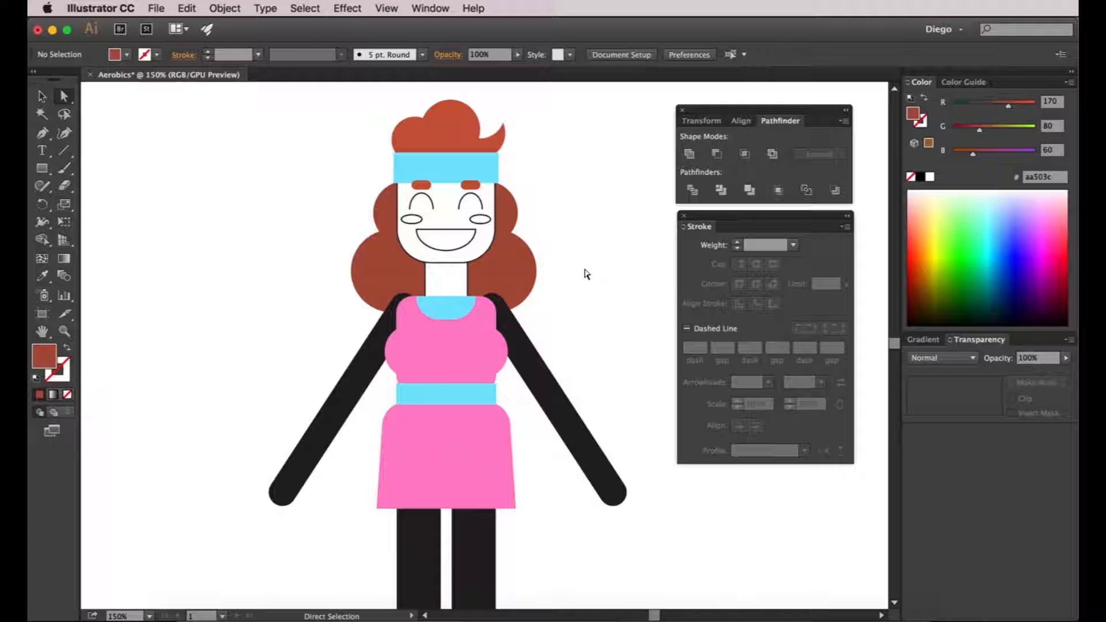
{"action": "key", "text": "space"}
{"action": "left_click_drag", "start_coordinate": [582, 265], "coordinate": [570, 251]}
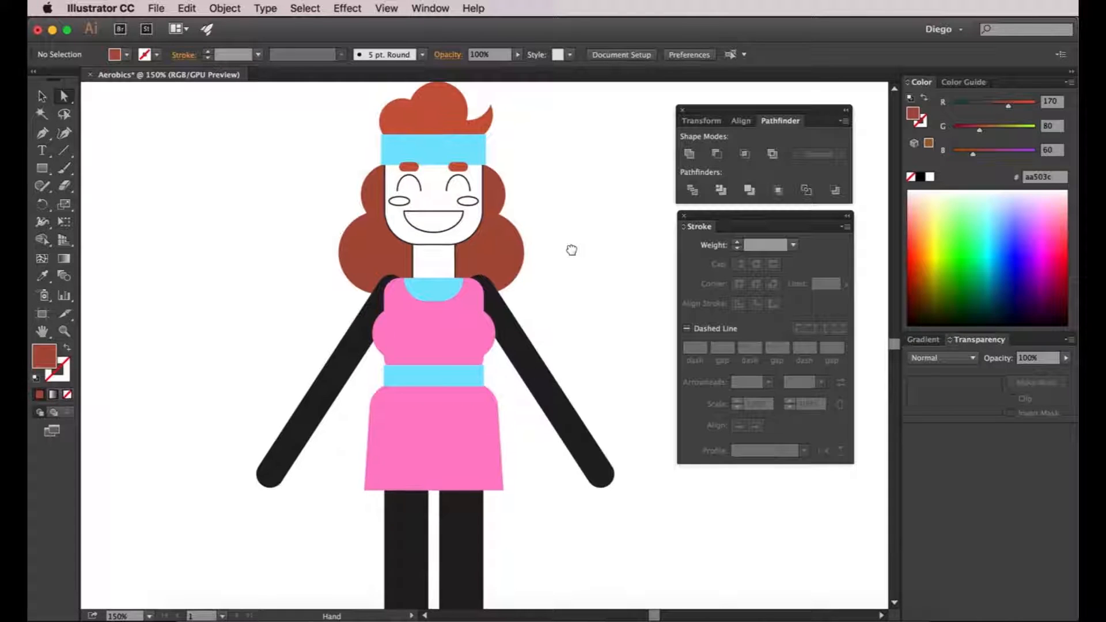
{"action": "left_click", "coordinate": [403, 236]}
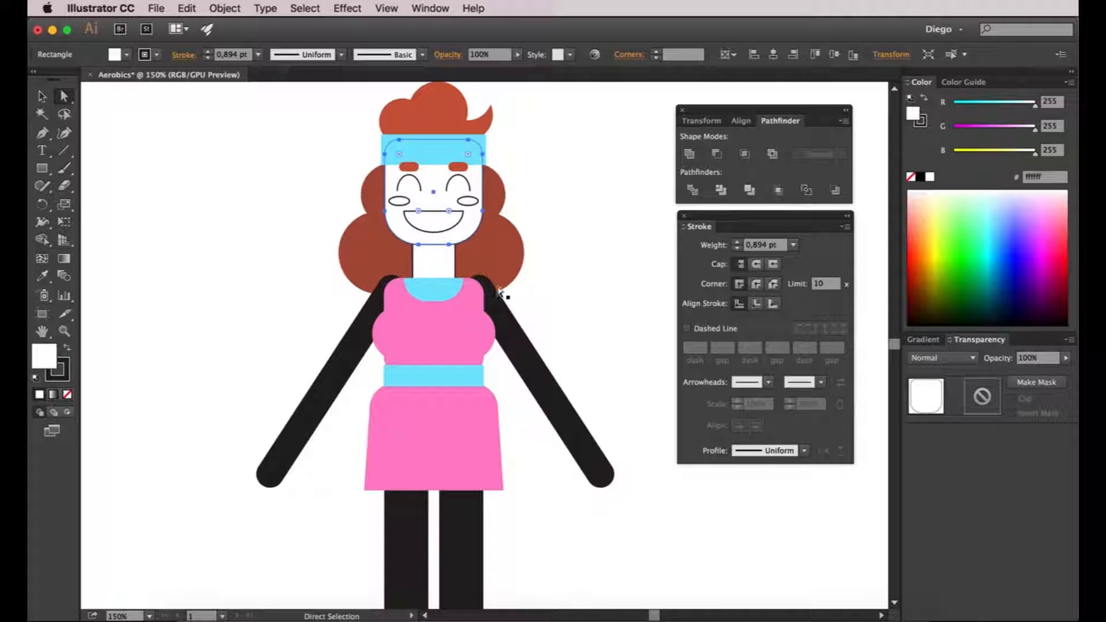
{"action": "left_click", "coordinate": [438, 273], "text": "shift"}
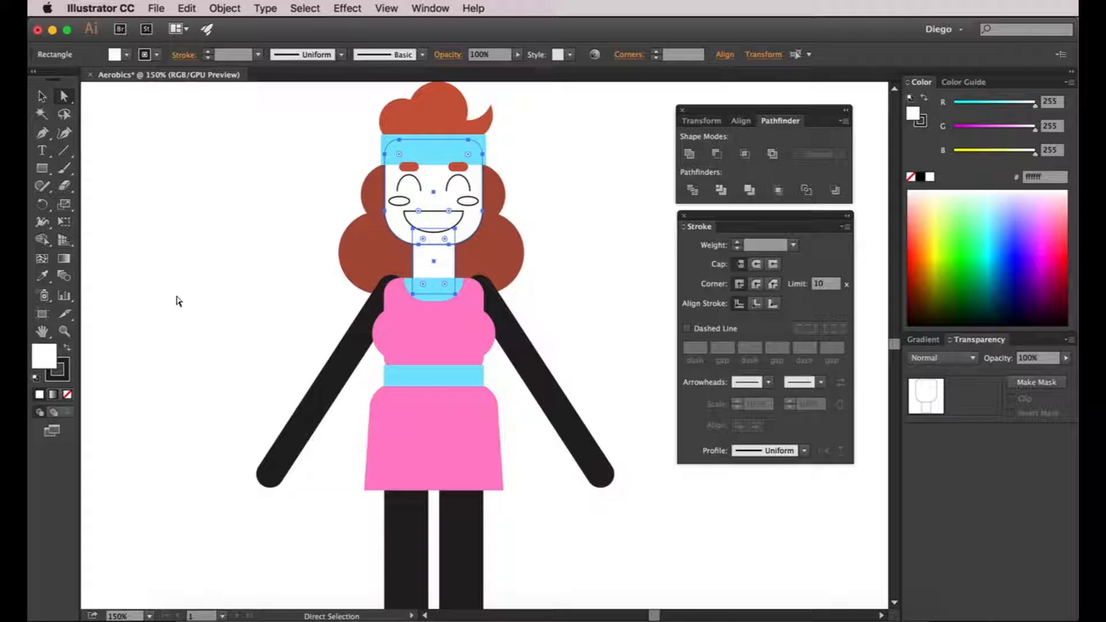
{"action": "left_click", "coordinate": [40, 279]}
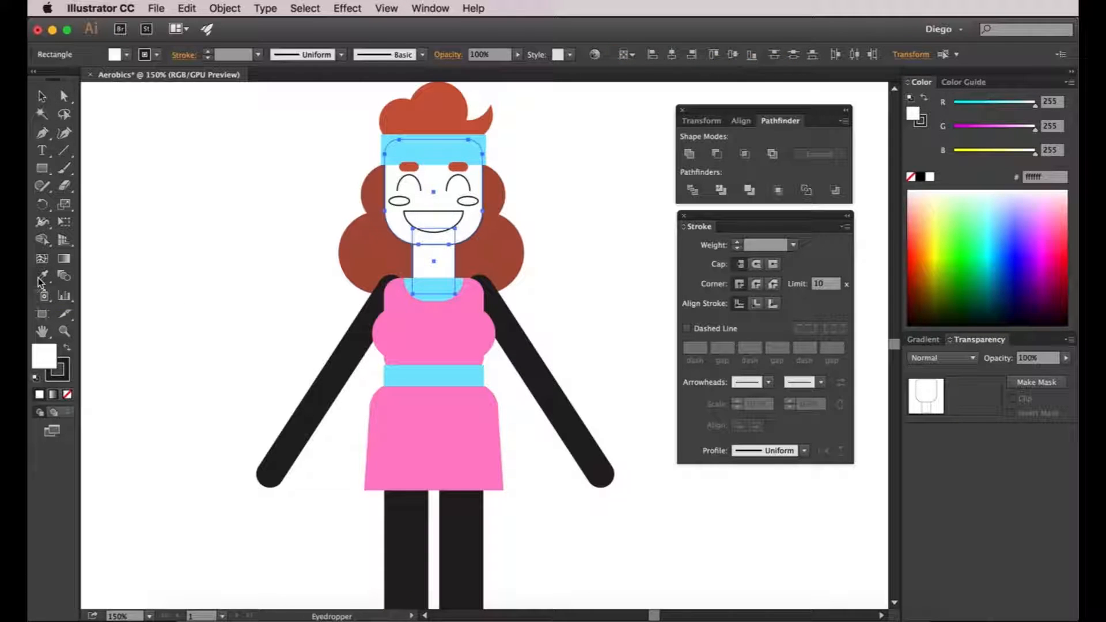
{"action": "left_click", "coordinate": [449, 318]}
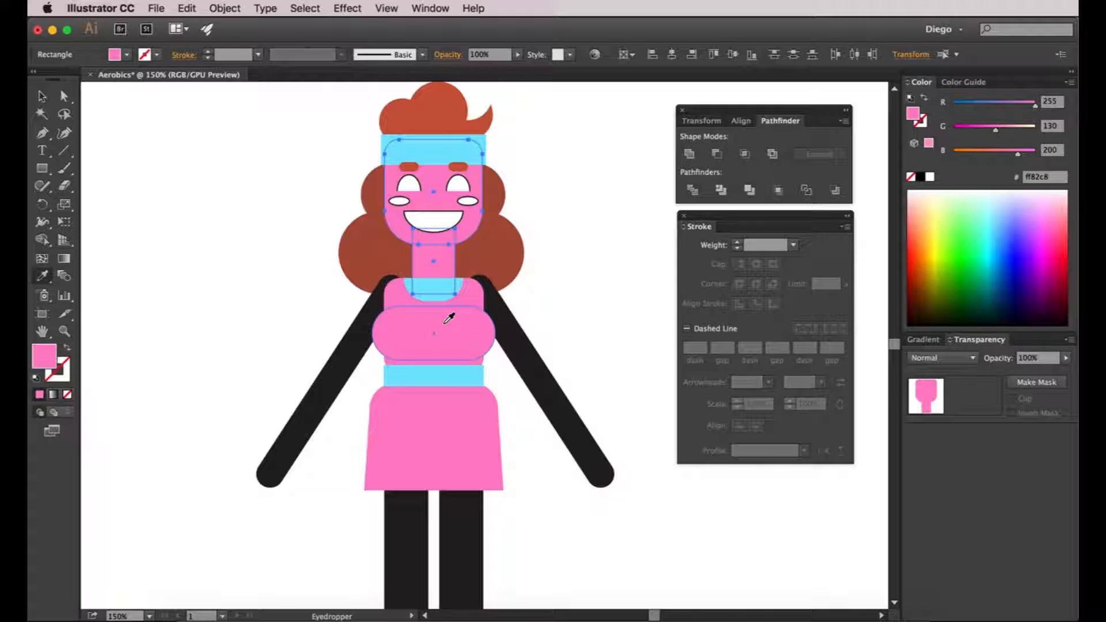
- Change the fill of the face and neck to a skin tone, RGB 255, 191, 170
{"action": "left_click", "coordinate": [998, 128]}
{"action": "left_click_drag", "start_coordinate": [1000, 130], "coordinate": [1014, 133]}
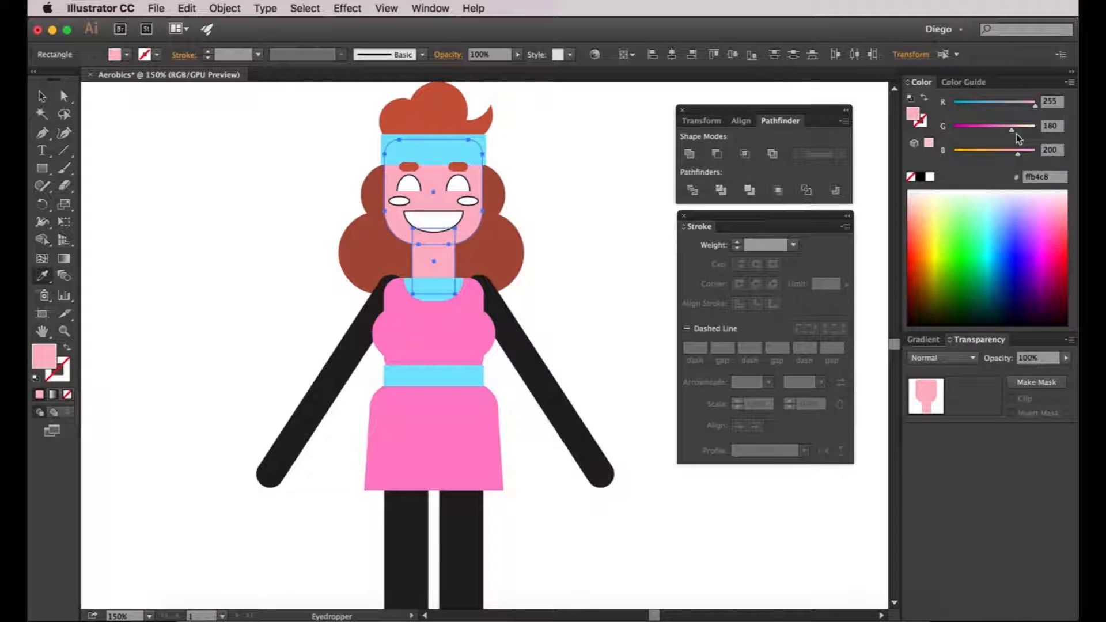
{"action": "left_click_drag", "start_coordinate": [1016, 156], "coordinate": [1009, 156]}
{"action": "left_click", "coordinate": [1014, 129]}
{"action": "key", "text": "a"}
{"action": "left_click", "coordinate": [130, 154]}
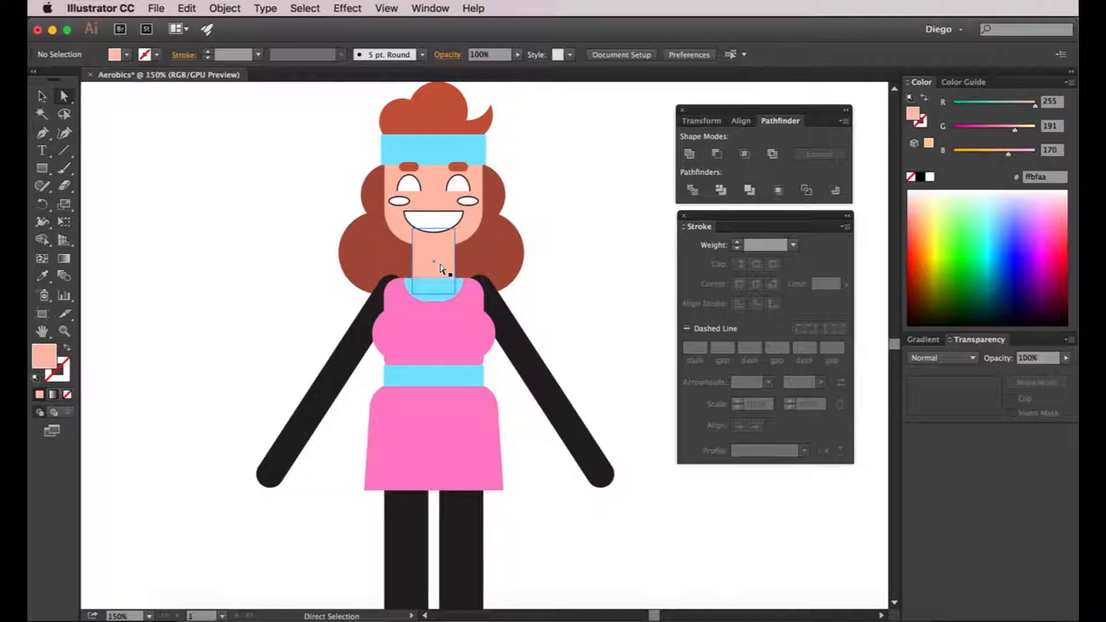
- Remove the white fill from the grouped eye arcs
{"action": "key", "text": "super+equal"}
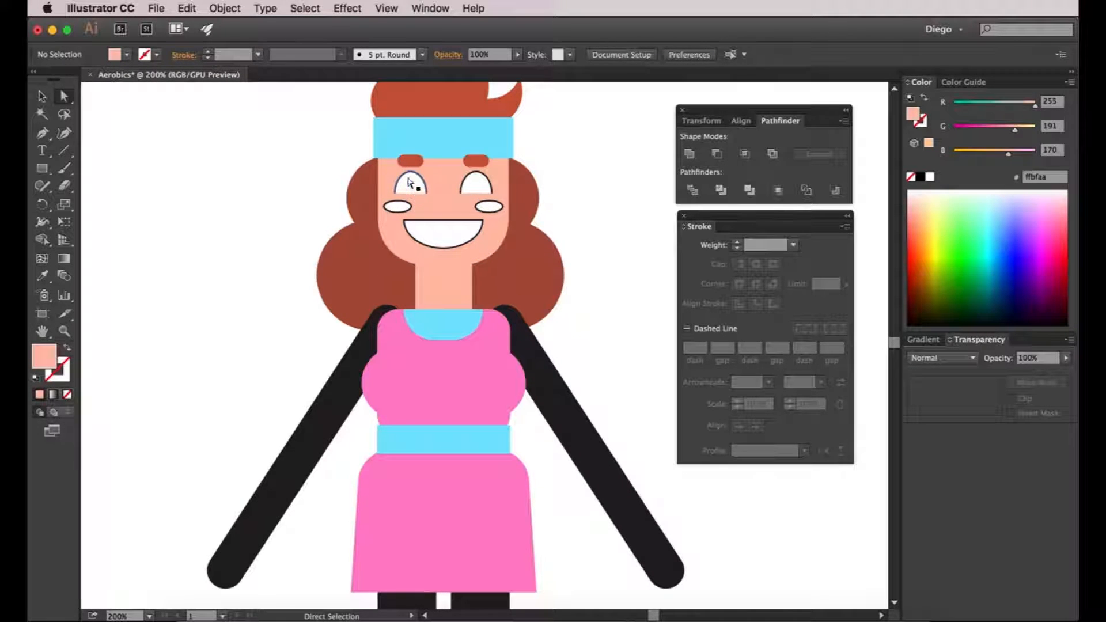
{"action": "left_click", "coordinate": [408, 183]}
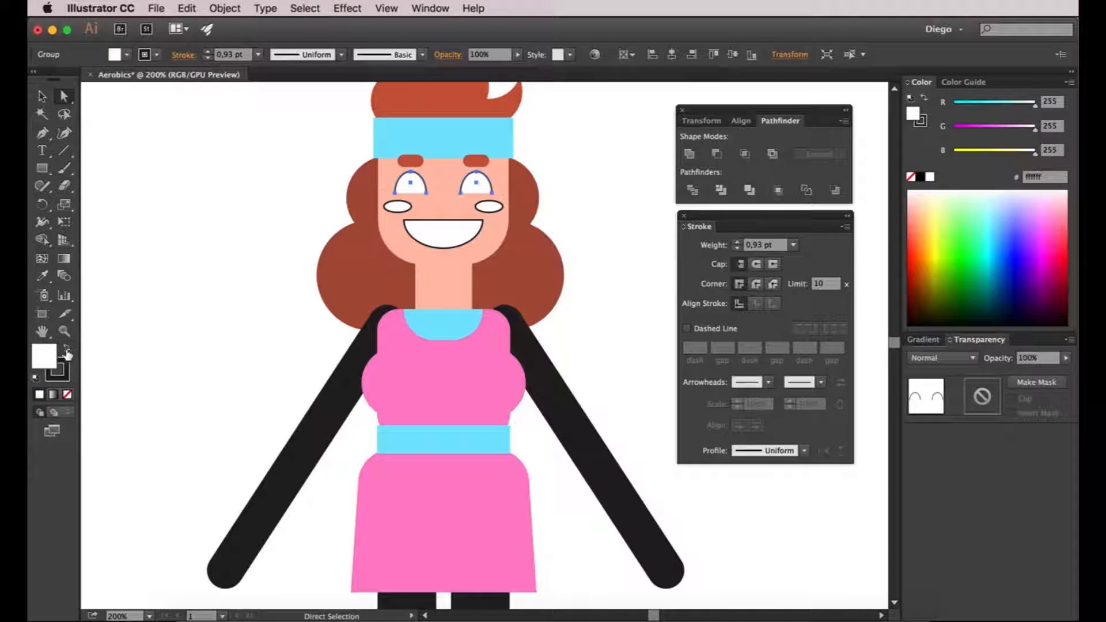
{"action": "left_click", "coordinate": [67, 395]}
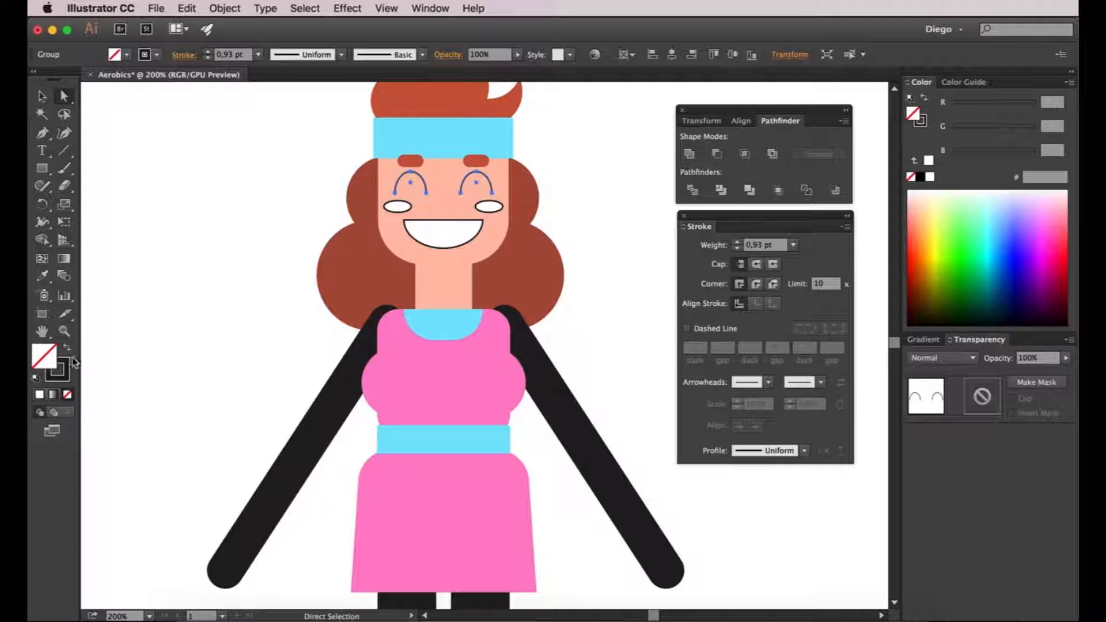
- Set the eye arcs' stroke weight to 3 pt and give the stroke round caps
{"action": "left_click", "coordinate": [64, 376]}
{"action": "left_click", "coordinate": [737, 242]}
{"action": "left_click", "coordinate": [737, 243]}
{"action": "left_click", "coordinate": [737, 243]}
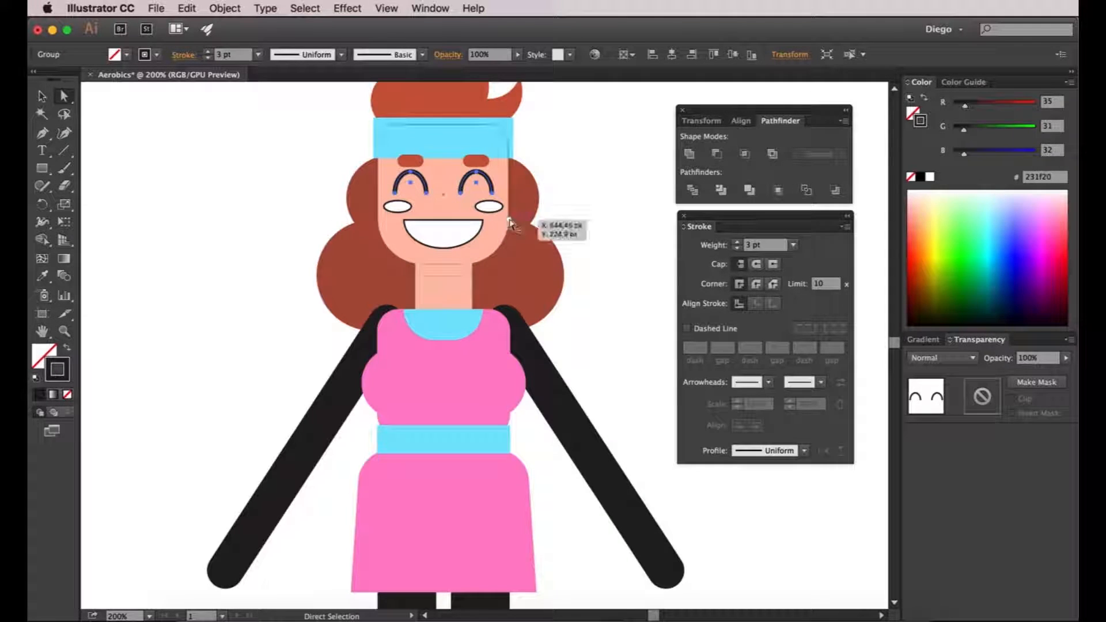
{"action": "left_click", "coordinate": [755, 264]}
- Try to apply the torso's pink appearance to the eye arcs with the Eyedropper
{"action": "left_click", "coordinate": [45, 277]}
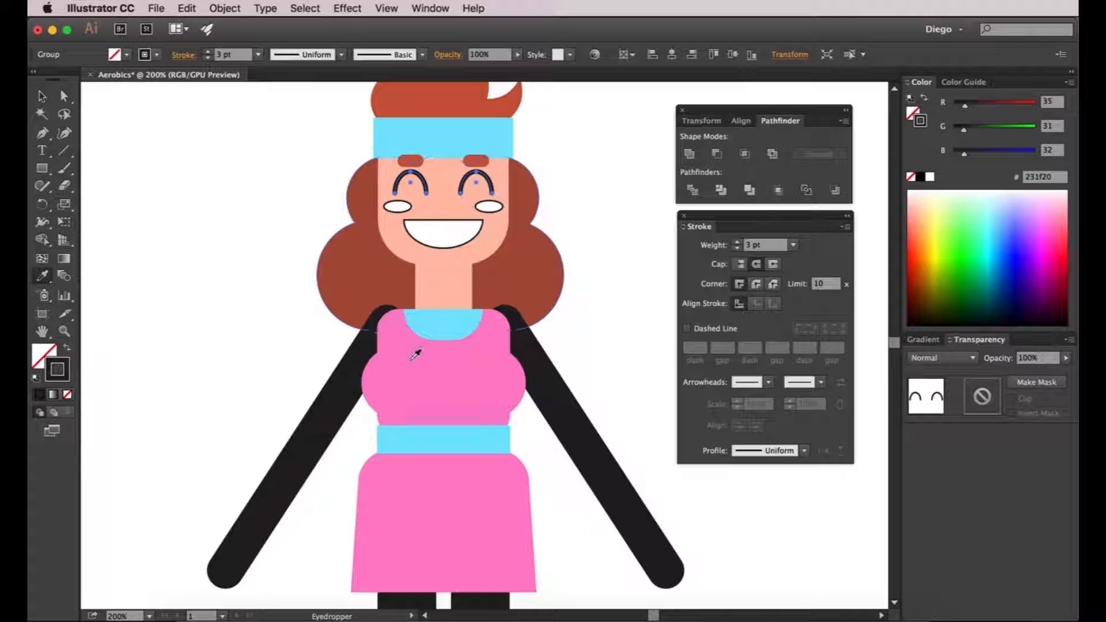
{"action": "left_click", "coordinate": [415, 359]}
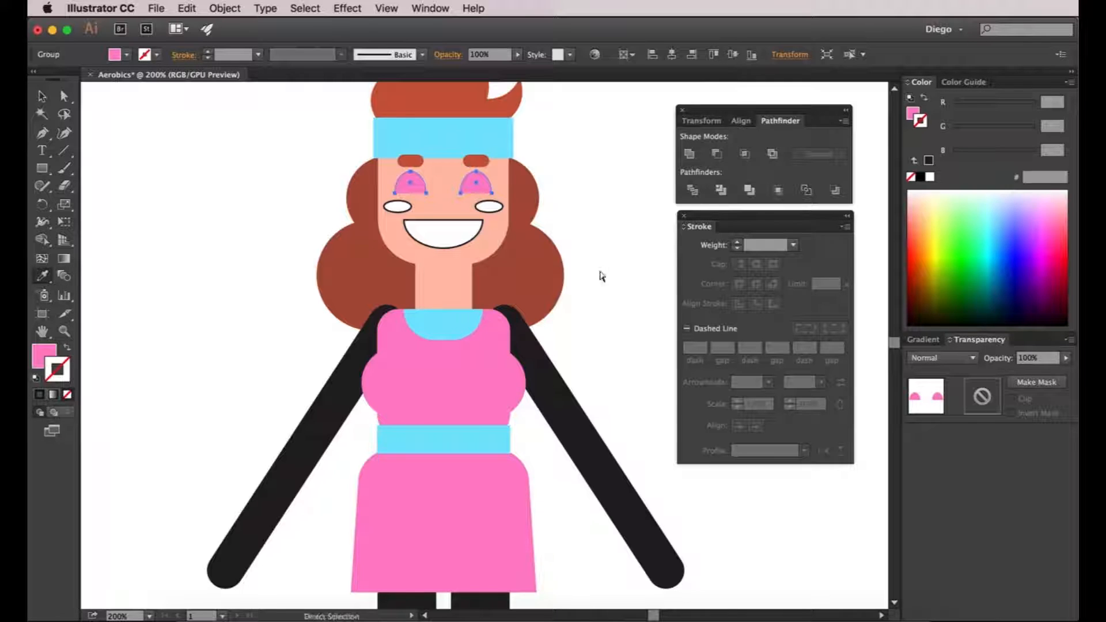
{"action": "key", "text": "super+z"}
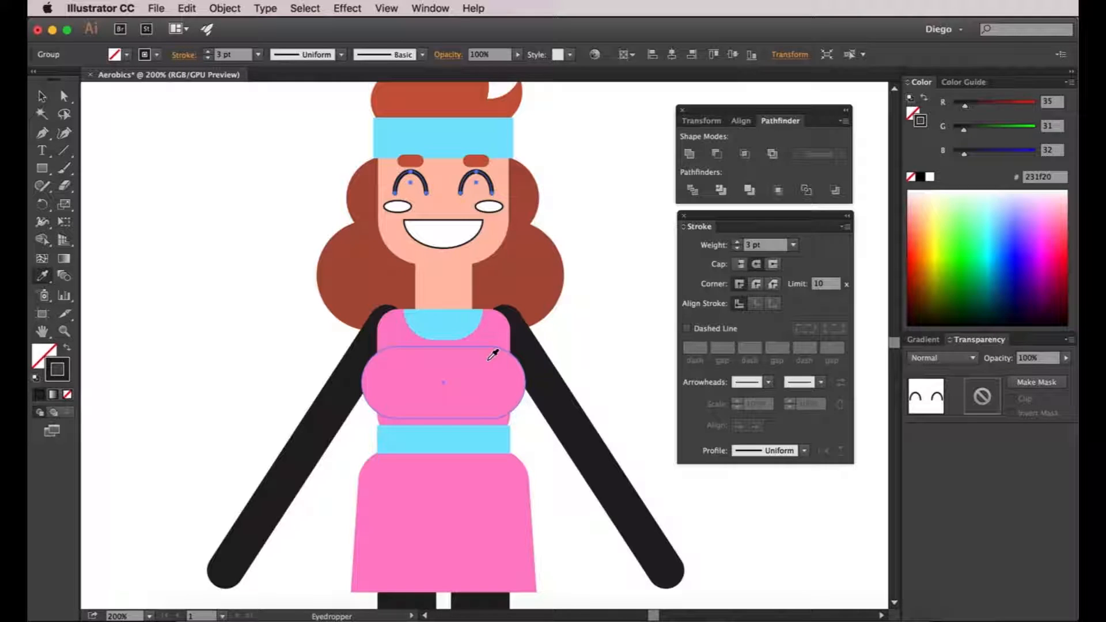
- Sample the top's pink into only the eye arcs' stroke and adjust that stroke color to RGB 204, 96, 174
{"action": "left_click", "coordinate": [493, 354], "text": "shift"}
{"action": "key", "text": "a"}
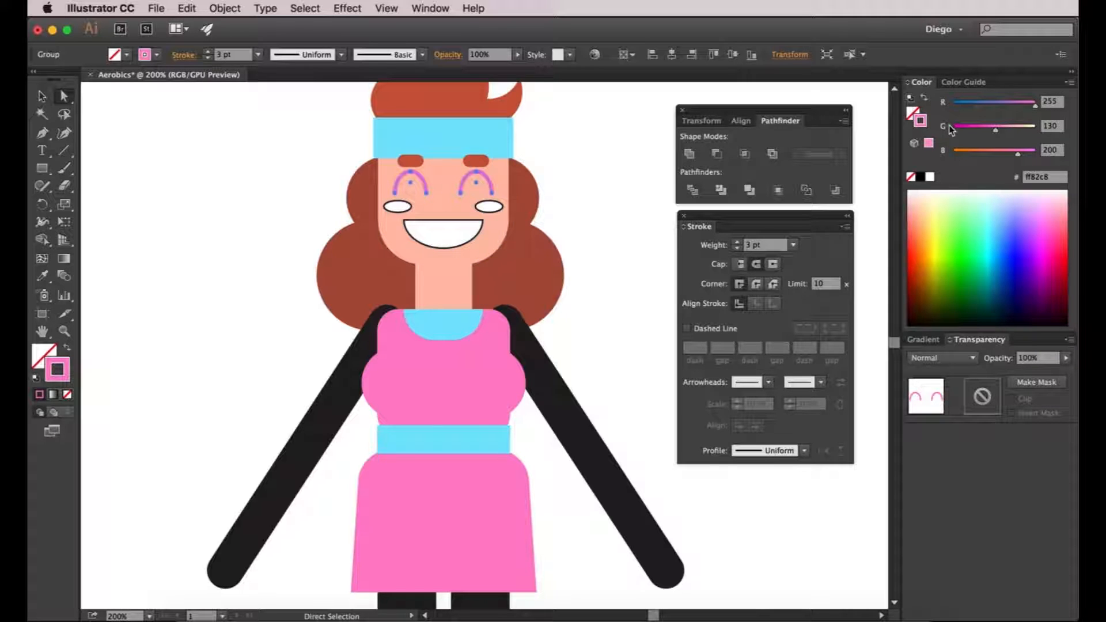
{"action": "left_click_drag", "start_coordinate": [997, 131], "coordinate": [986, 132]}
{"action": "left_click_drag", "start_coordinate": [1035, 106], "coordinate": [1009, 154]}
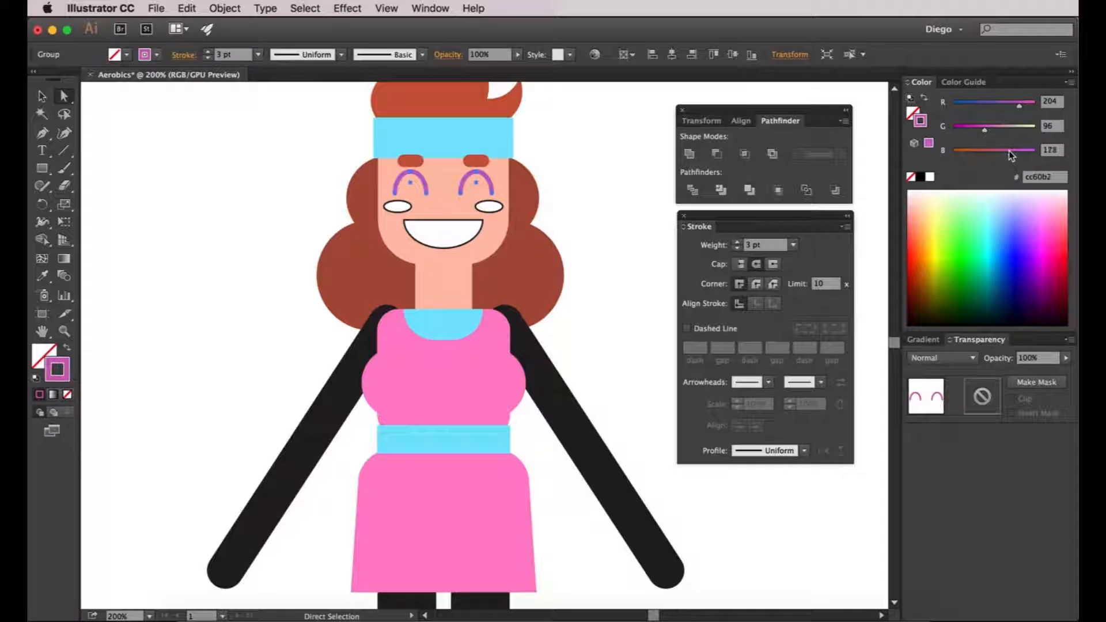
{"action": "left_click", "coordinate": [595, 187]}
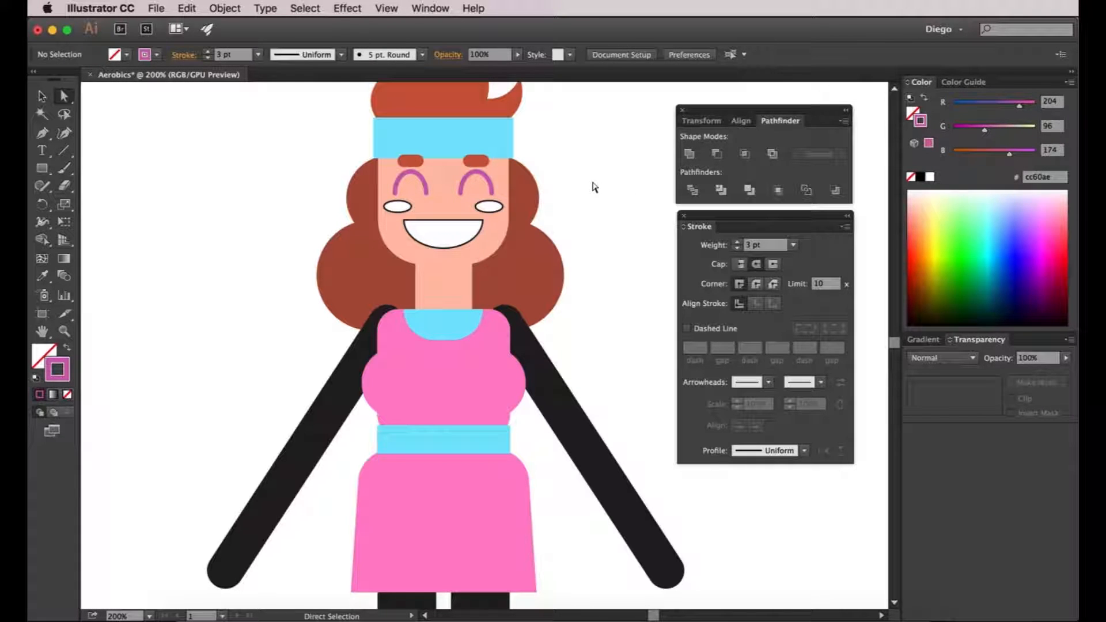
- Change the stroke color of both eye arcs to a dusty rose, RGB 204, 117, 128
{"action": "scroll", "coordinate": [450, 181], "scroll_direction": "up", "scroll_amount": 1}
{"action": "left_click", "coordinate": [408, 180]}
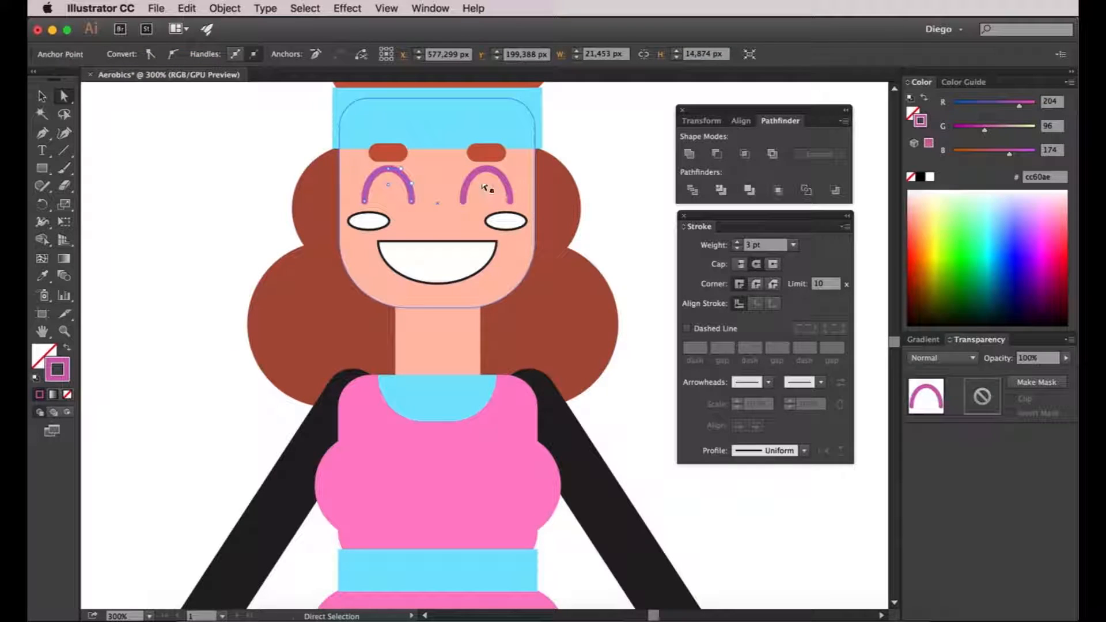
{"action": "left_click", "coordinate": [488, 170], "text": "shift"}
{"action": "mouse_move", "coordinate": [1009, 154]}
{"action": "left_mouse_down"}
{"action": "mouse_move", "coordinate": [994, 154]}
{"action": "mouse_move", "coordinate": [990, 131]}
{"action": "left_mouse_up"}
{"action": "left_click", "coordinate": [624, 182]}
- Apply the torso's pink, strokeless appearance to both cheek ellipses with the Eyedropper
{"action": "scroll", "coordinate": [624, 183], "scroll_direction": "up", "scroll_amount": 1}
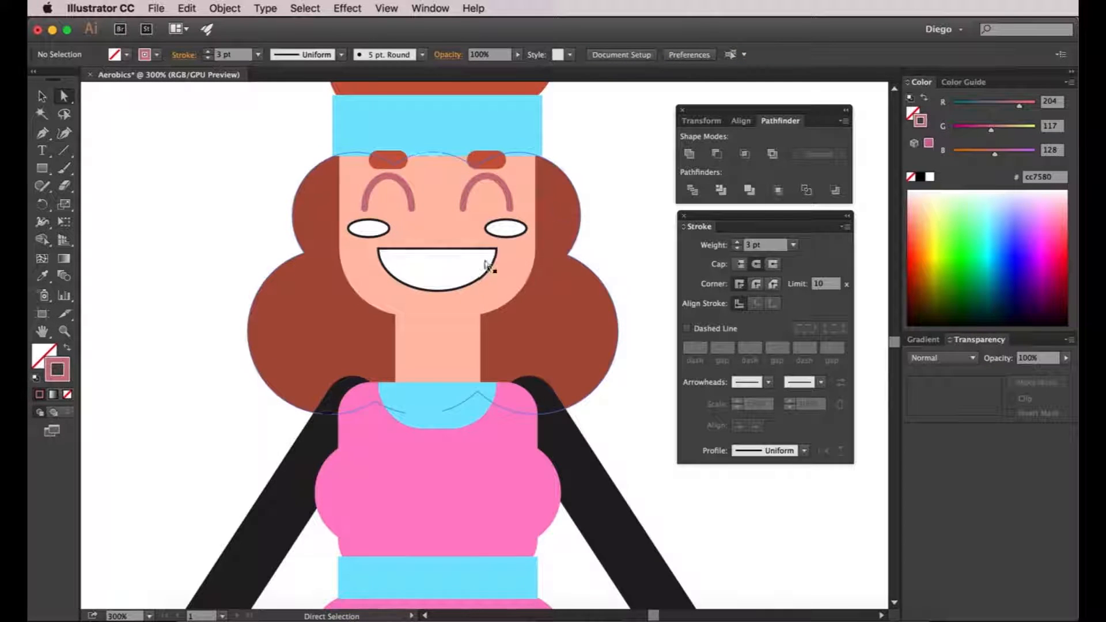
{"action": "left_click", "coordinate": [514, 238]}
{"action": "left_click", "coordinate": [366, 230], "text": "shift"}
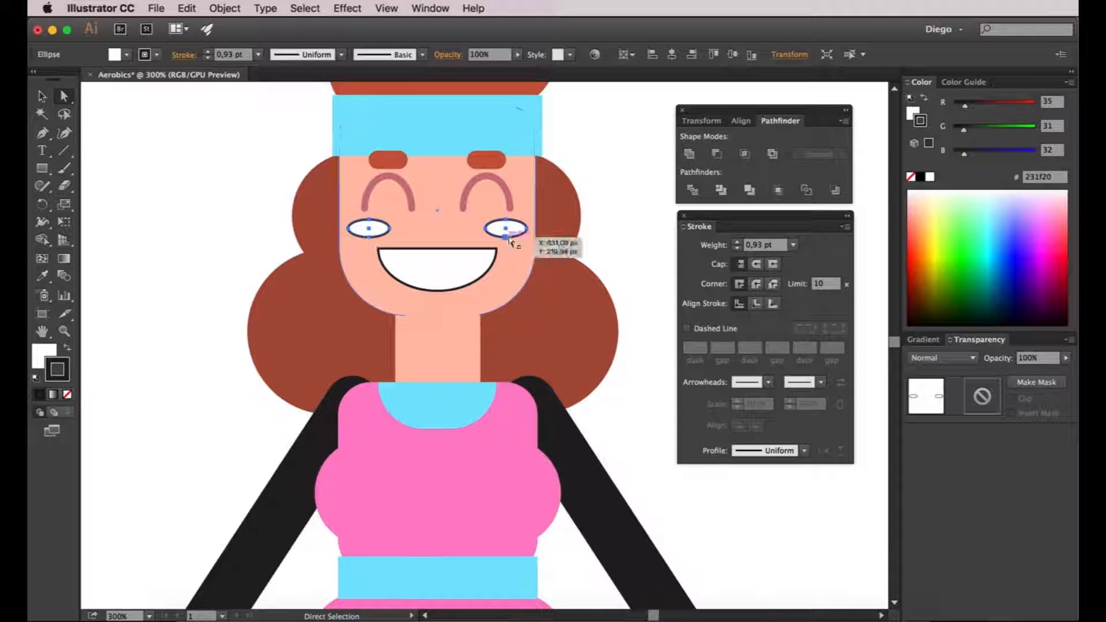
{"action": "left_click", "coordinate": [41, 278]}
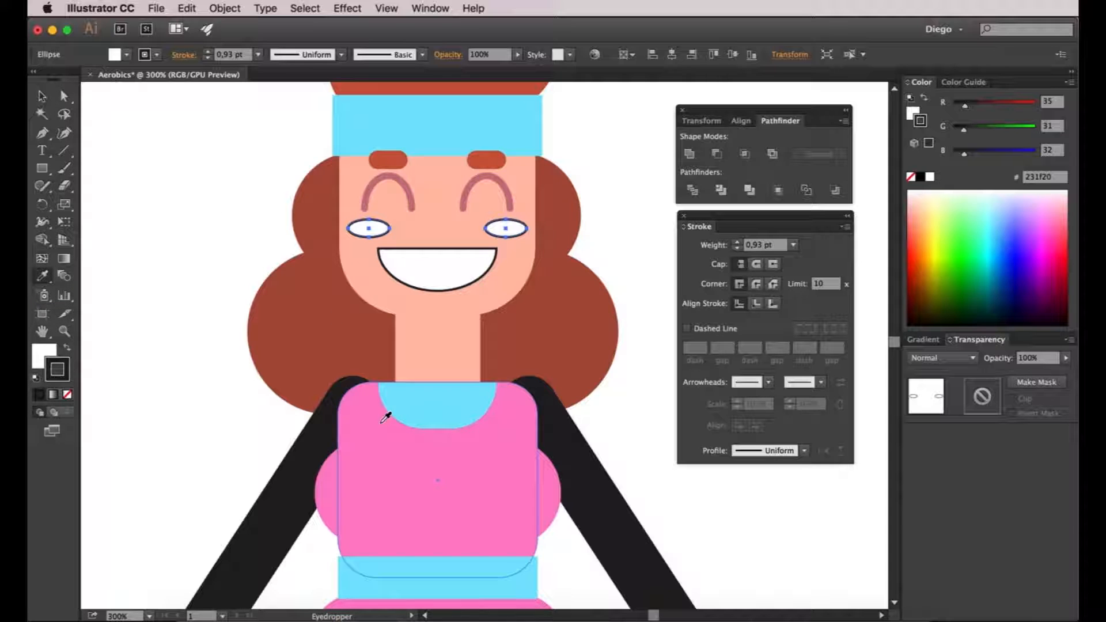
{"action": "left_click", "coordinate": [367, 423]}
{"action": "key", "text": "a"}
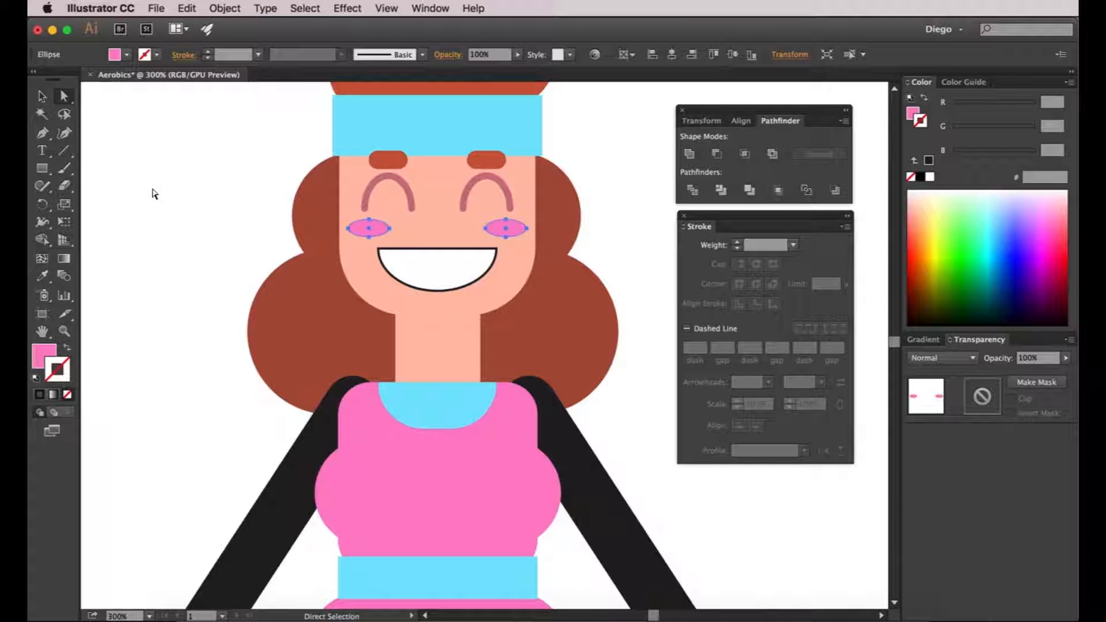
{"action": "left_click", "coordinate": [155, 194]}
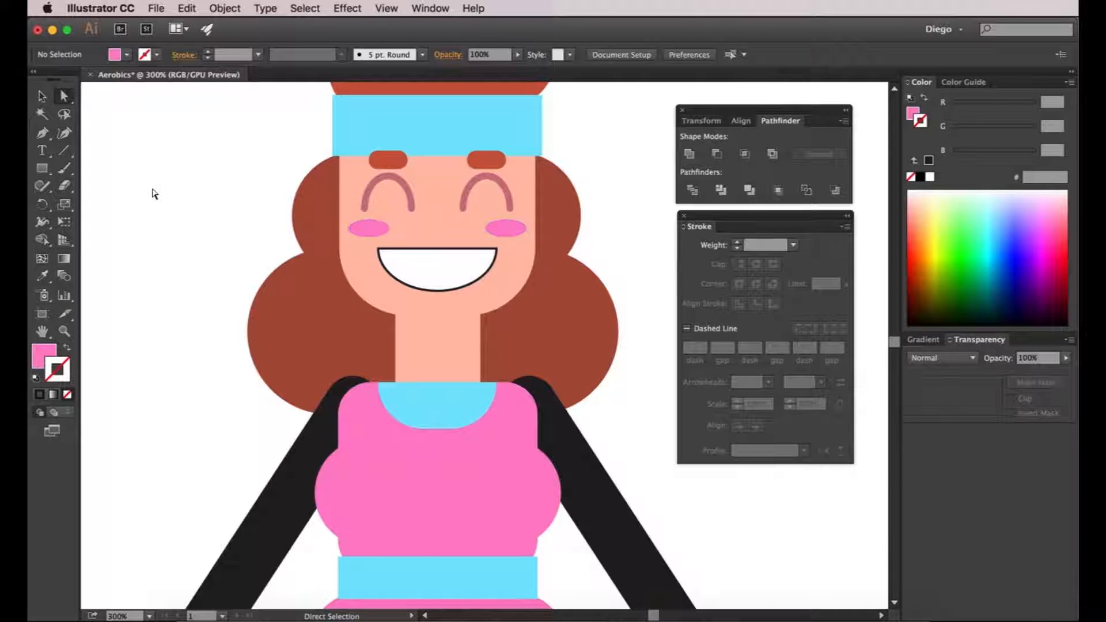
- Set the mouth shape's stroke weight to 3 pt
{"action": "left_click", "coordinate": [450, 276]}
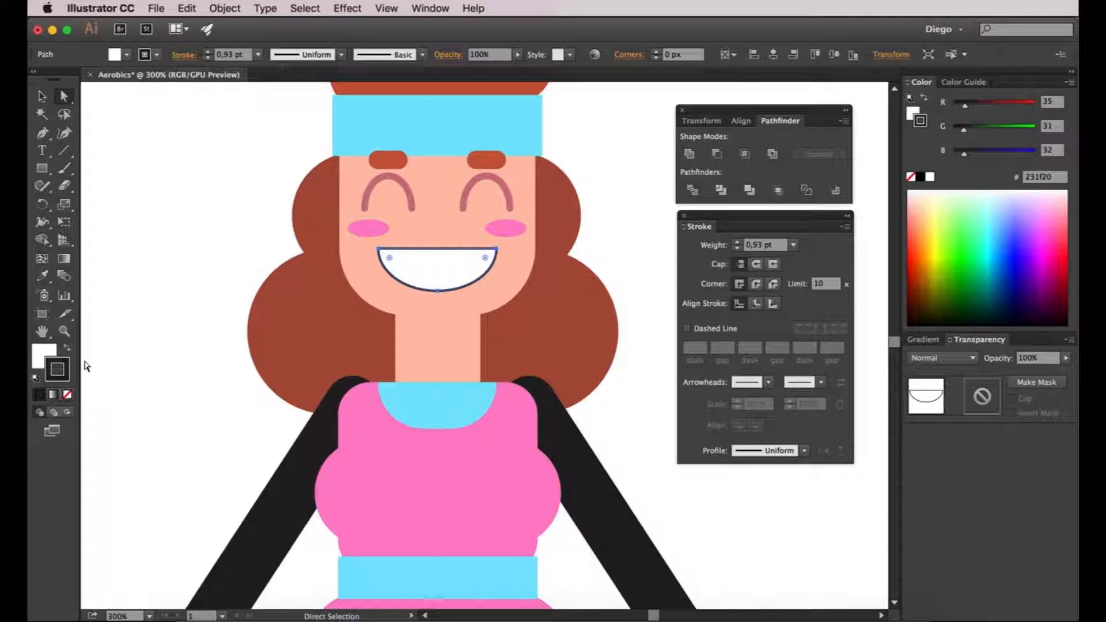
{"action": "left_click", "coordinate": [739, 242]}
{"action": "left_click", "coordinate": [739, 242]}
{"action": "left_click", "coordinate": [740, 242]}
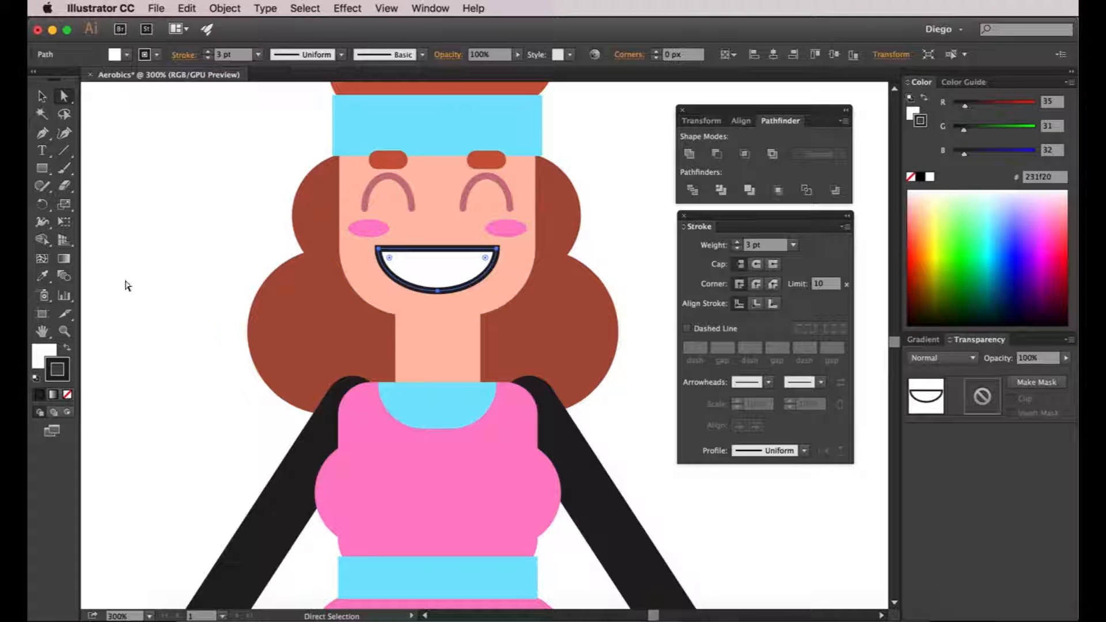
- Round the two upper corners of the mouth shape to 3,62 px
{"action": "left_click_drag", "start_coordinate": [390, 258], "coordinate": [388, 261]}
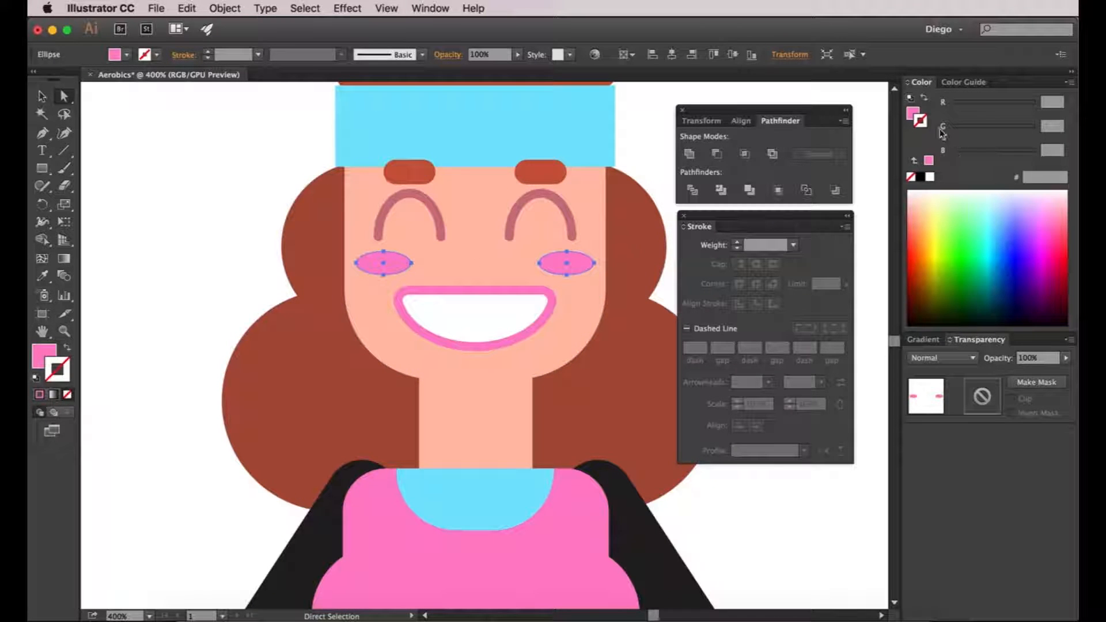
- Lighten the fill of both cheek ellipses to RGB 255, 154, 200
{"action": "left_click", "coordinate": [913, 116]}
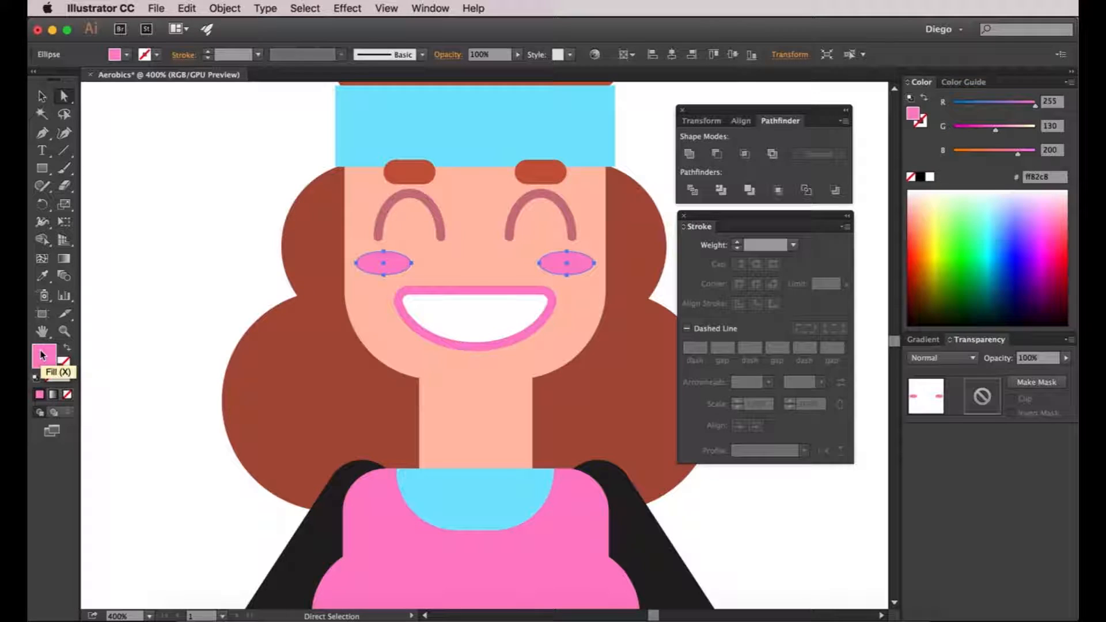
{"action": "left_click_drag", "start_coordinate": [997, 129], "coordinate": [1005, 131]}
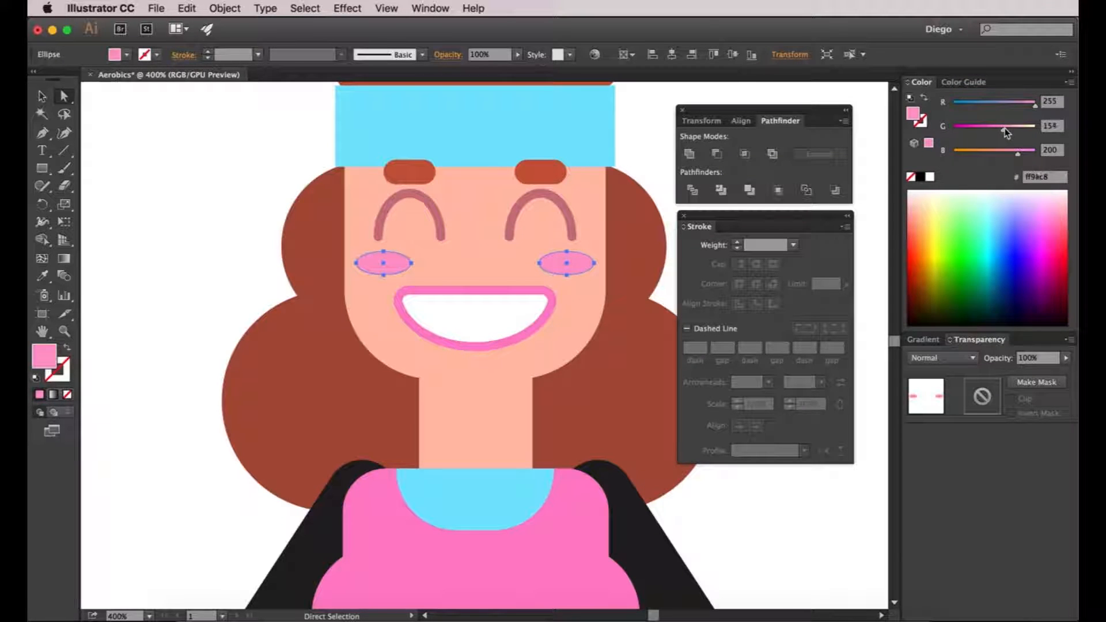
{"action": "left_click", "coordinate": [192, 180]}
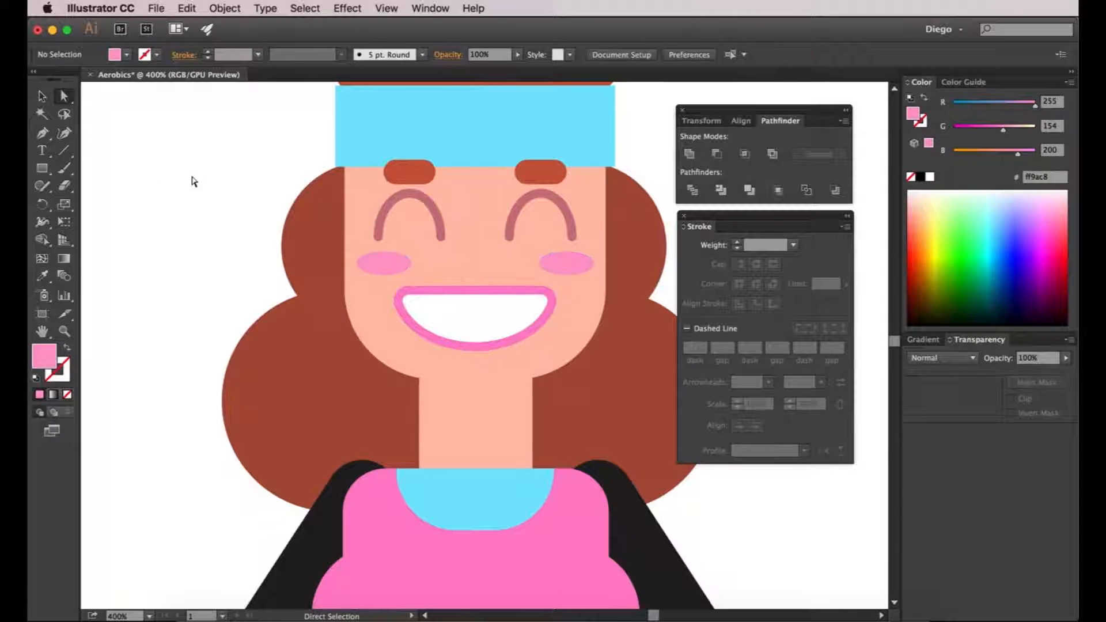
- Reduce the mouth shape's stroke weight to 2 pt
{"action": "left_click", "coordinate": [485, 324]}
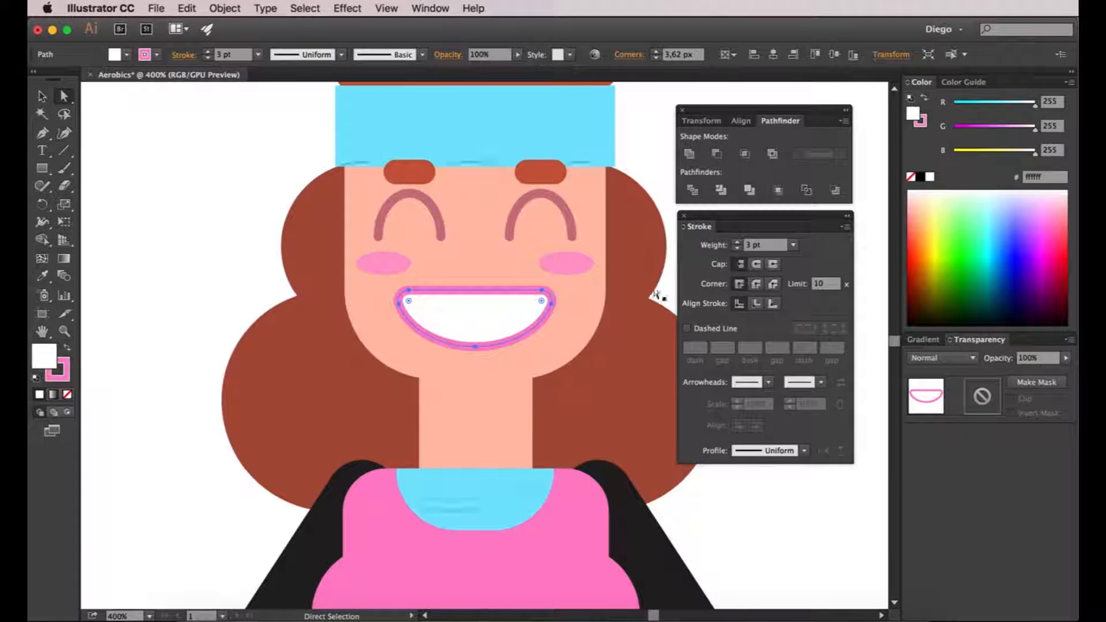
{"action": "left_click", "coordinate": [736, 248]}
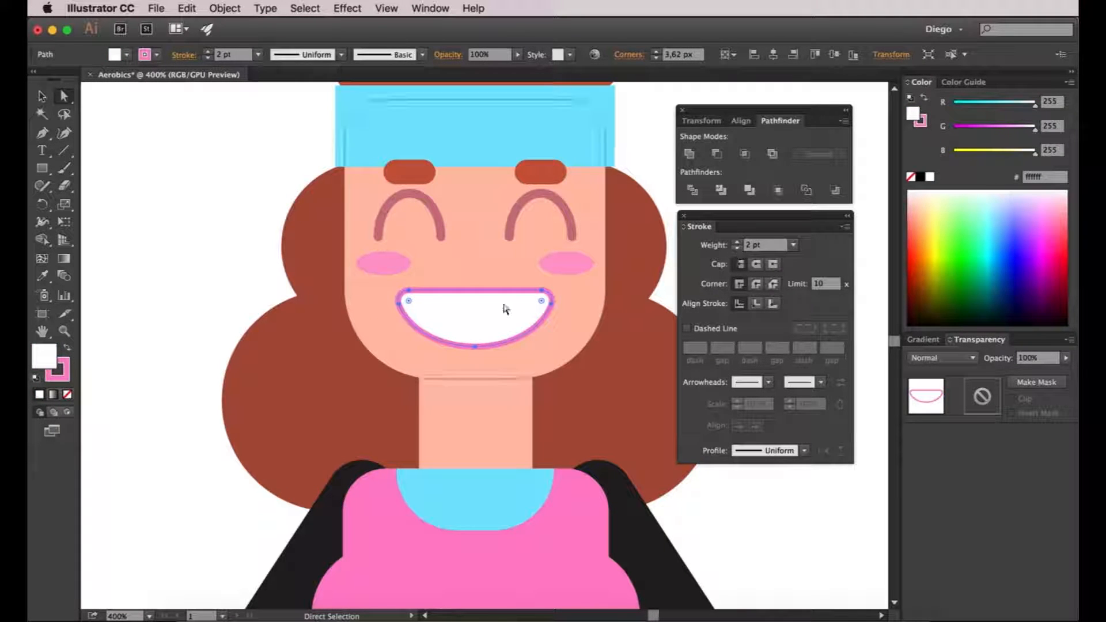
{"action": "left_click", "coordinate": [202, 285]}
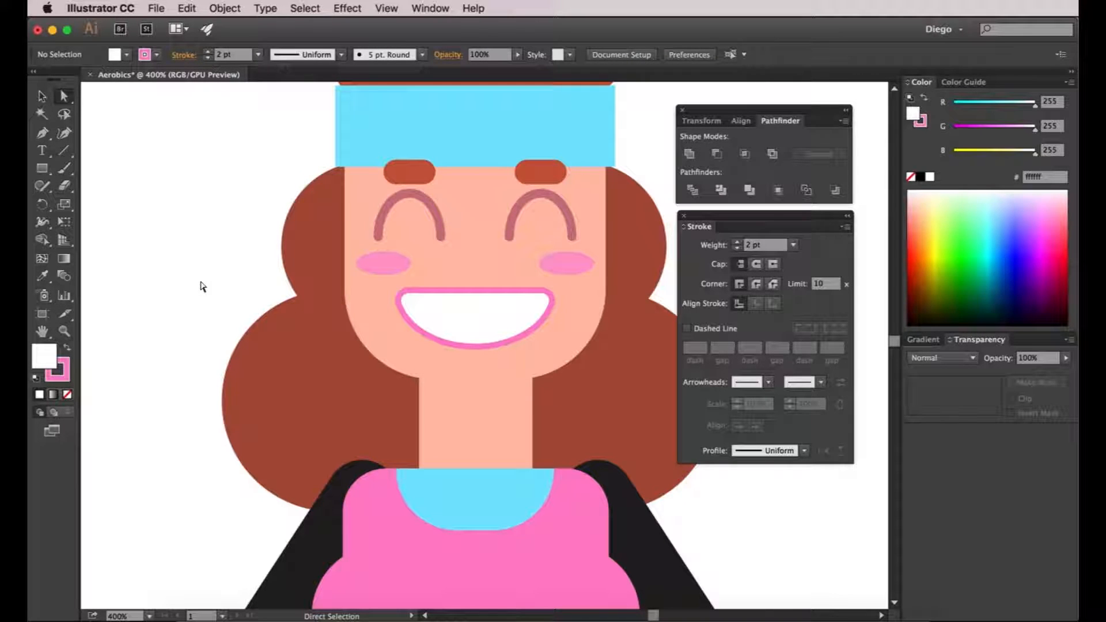
- Darken the neck rectangle's fill to a deeper skin tone, RGB 255, 168, 153
{"action": "scroll", "coordinate": [202, 285], "scroll_direction": "down", "scroll_amount": 5}
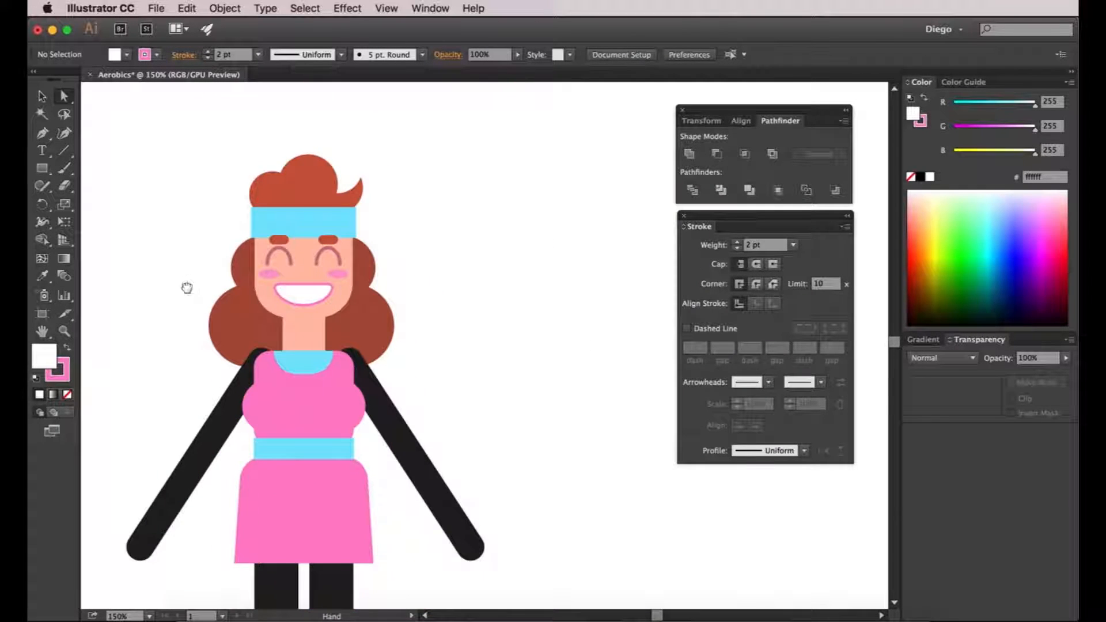
{"action": "scroll", "coordinate": [242, 287], "scroll_direction": "left", "scroll_amount": 2}
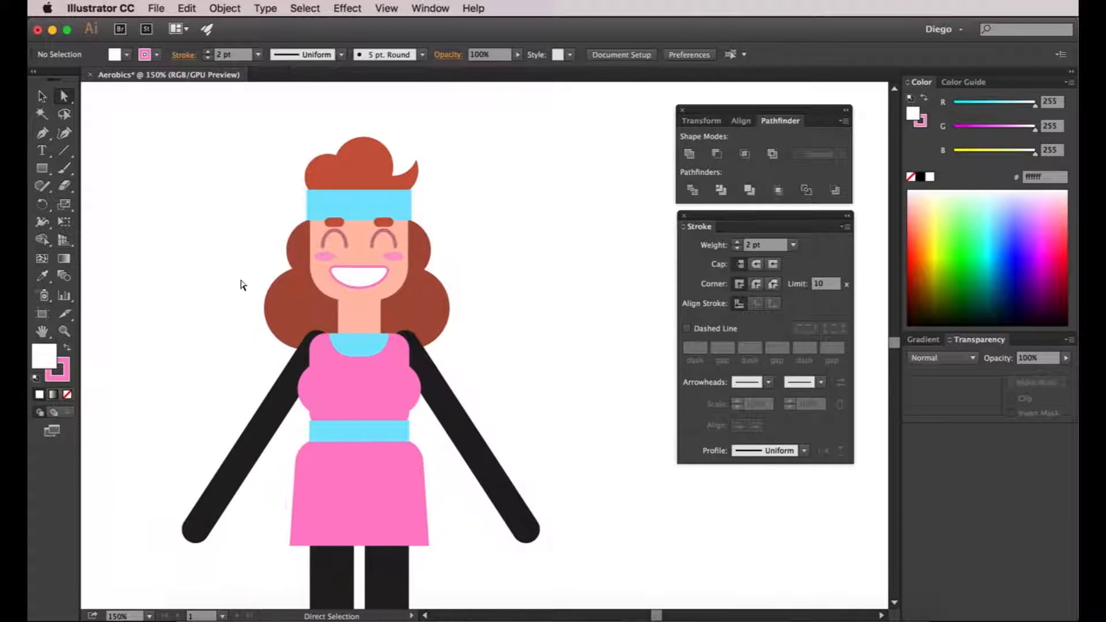
{"action": "left_click", "coordinate": [370, 329]}
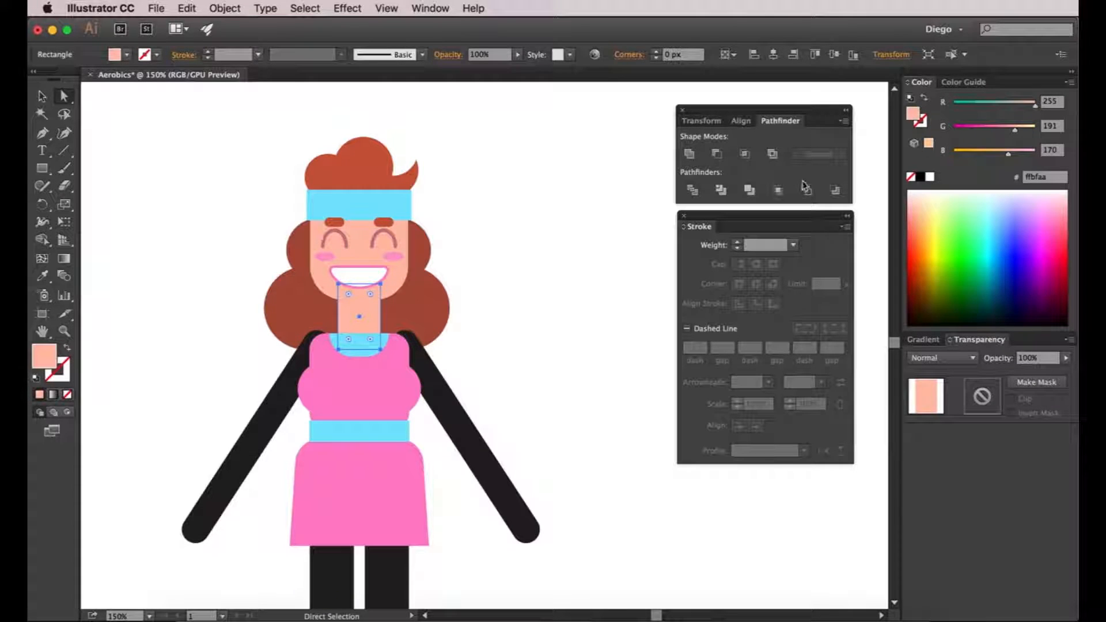
{"action": "left_click", "coordinate": [594, 300]}
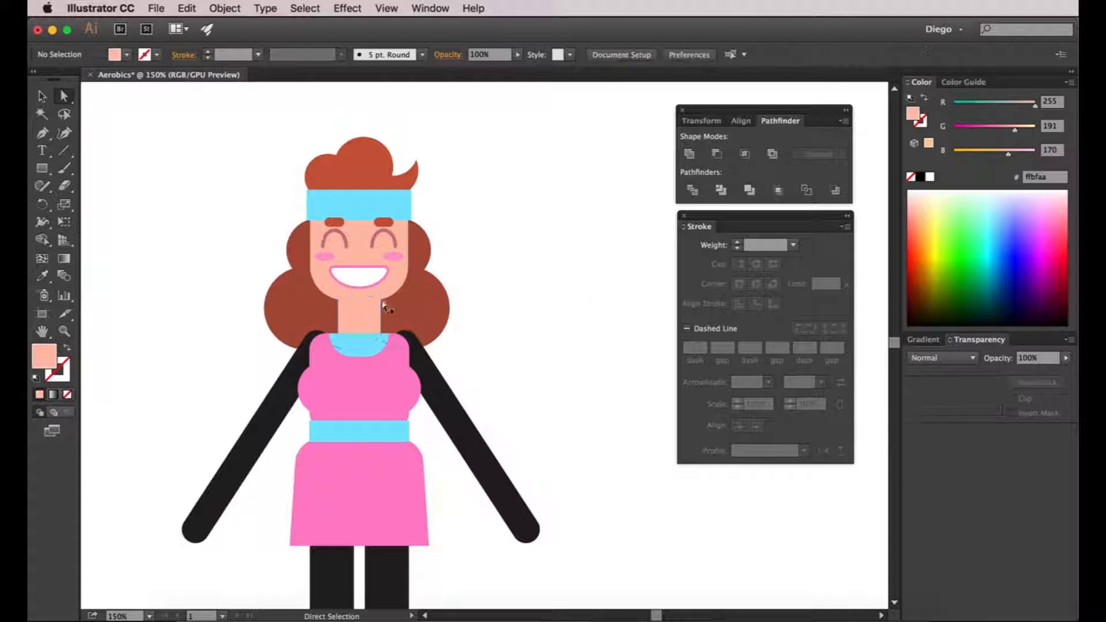
{"action": "left_click", "coordinate": [353, 315]}
{"action": "left_click_drag", "start_coordinate": [1013, 129], "coordinate": [1005, 128]}
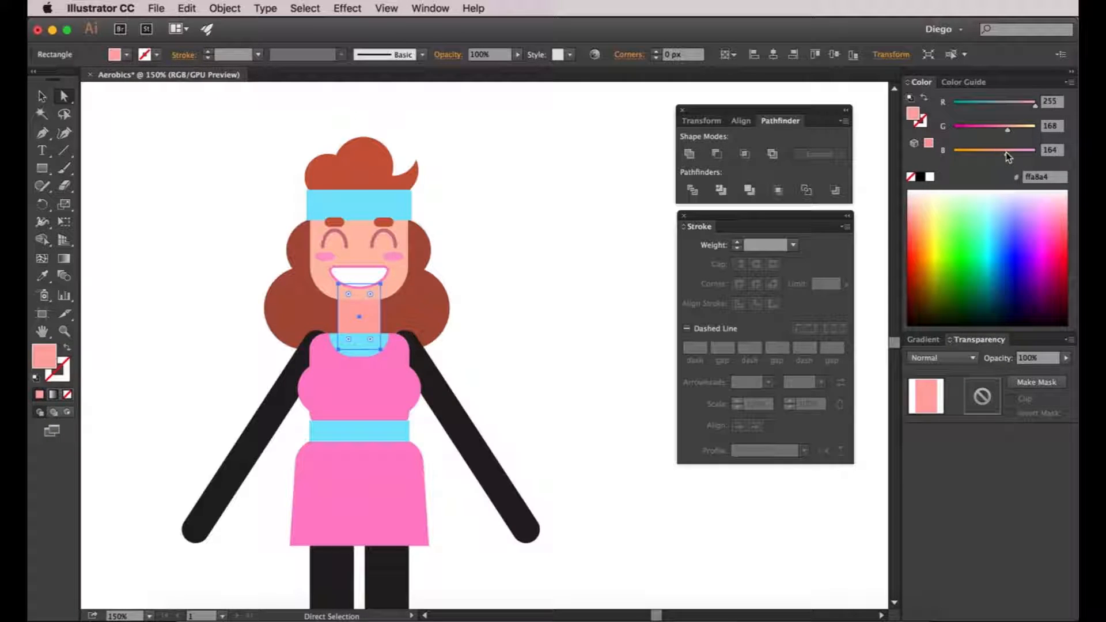
{"action": "left_click", "coordinate": [629, 249]}
{"action": "left_click", "coordinate": [371, 337]}
{"action": "left_click_drag", "start_coordinate": [1008, 154], "coordinate": [1002, 154]}
{"action": "left_click", "coordinate": [592, 247]}
- Darken the back hair's fill to a reddish brown, RGB 147, 60, 55
{"action": "scroll", "coordinate": [558, 267], "scroll_direction": "down", "scroll_amount": 2}
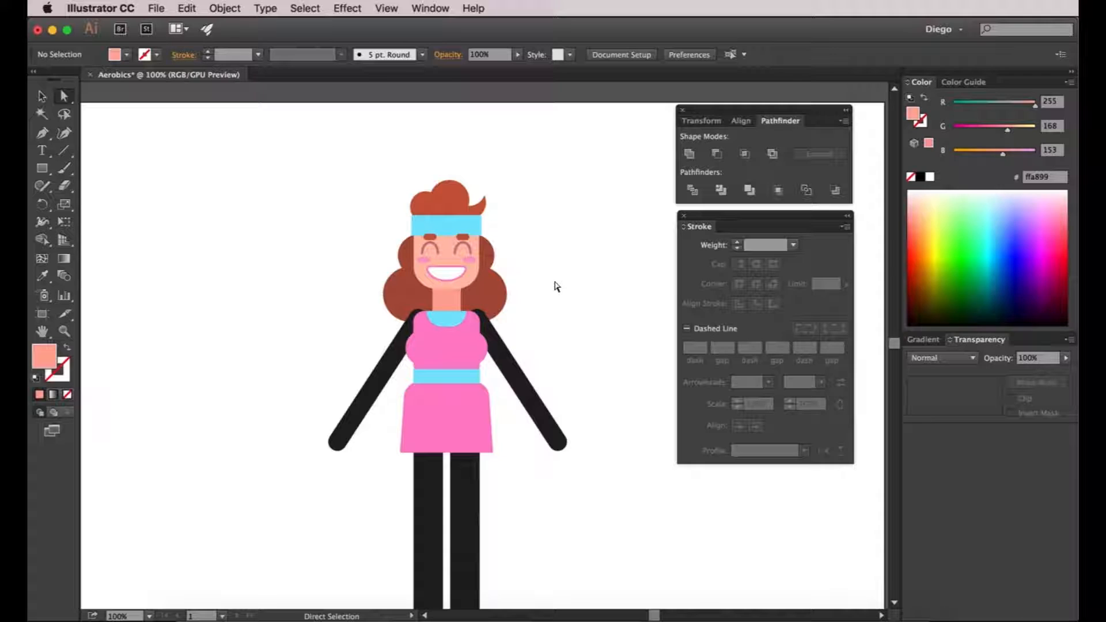
{"action": "left_click", "coordinate": [491, 301]}
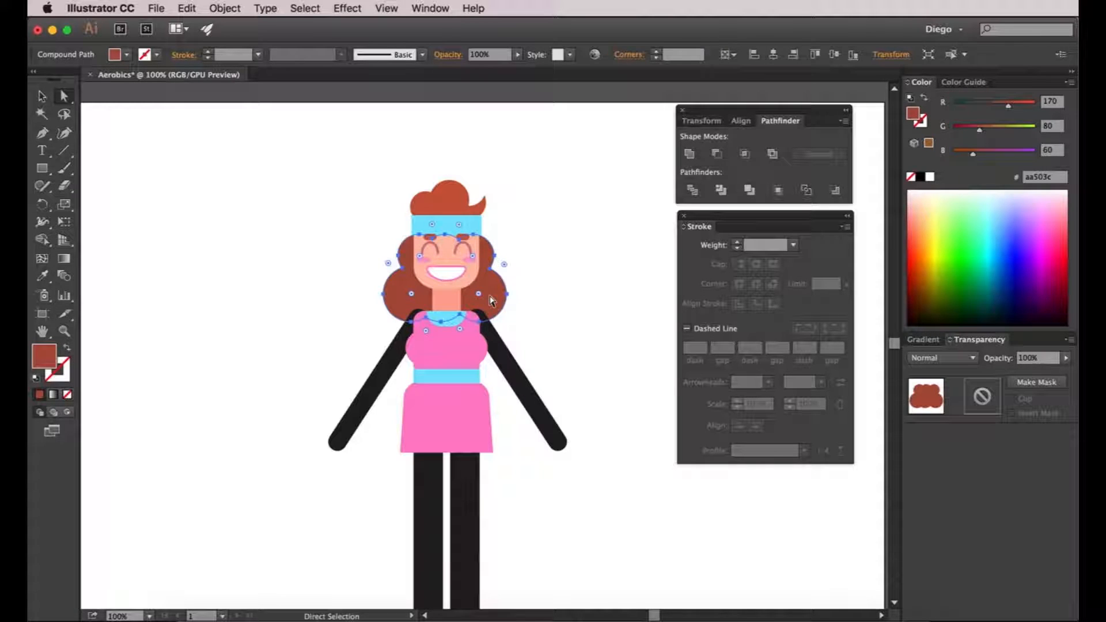
{"action": "left_click_drag", "start_coordinate": [1005, 106], "coordinate": [970, 159]}
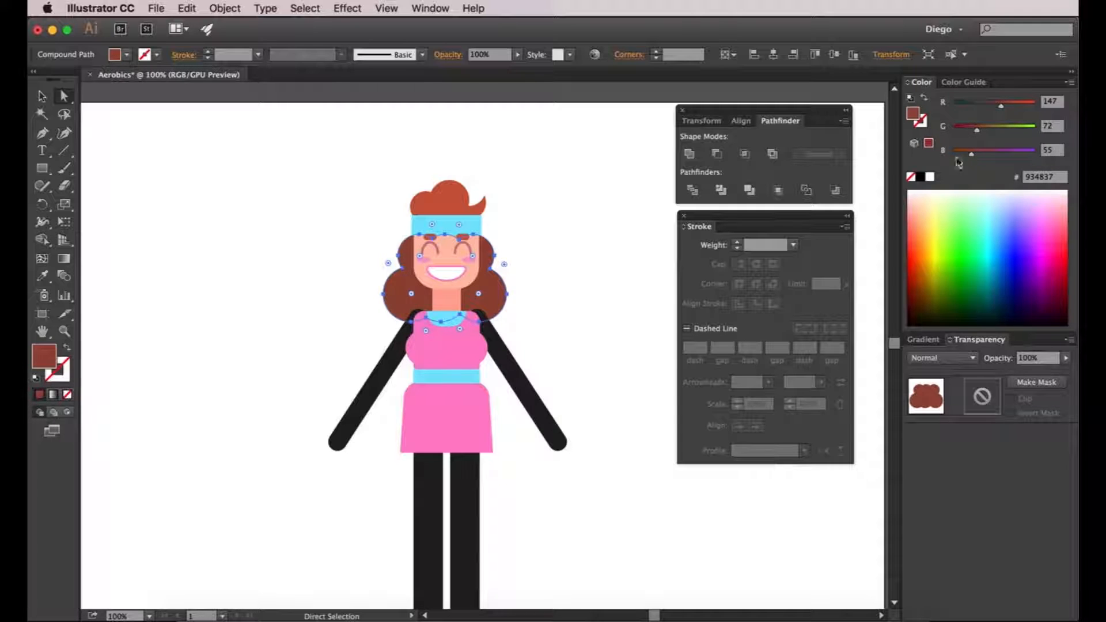
{"action": "left_click", "coordinate": [574, 237]}
{"action": "scroll", "coordinate": [575, 291], "scroll_direction": "down", "scroll_amount": 1}
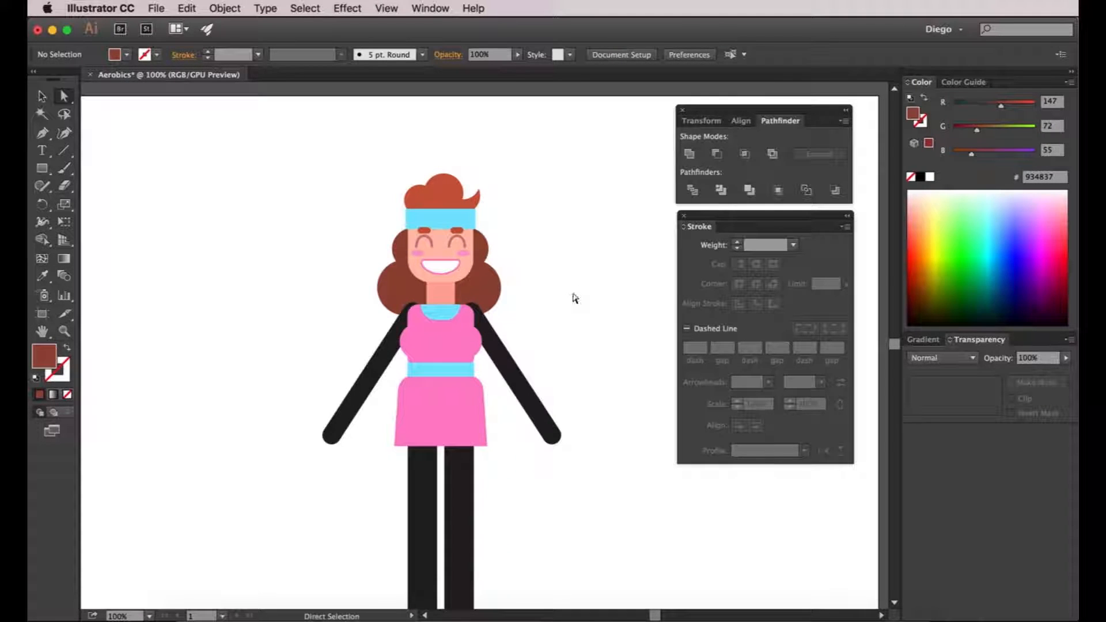
{"action": "left_click", "coordinate": [482, 301]}
{"action": "left_click_drag", "start_coordinate": [977, 131], "coordinate": [973, 131]}
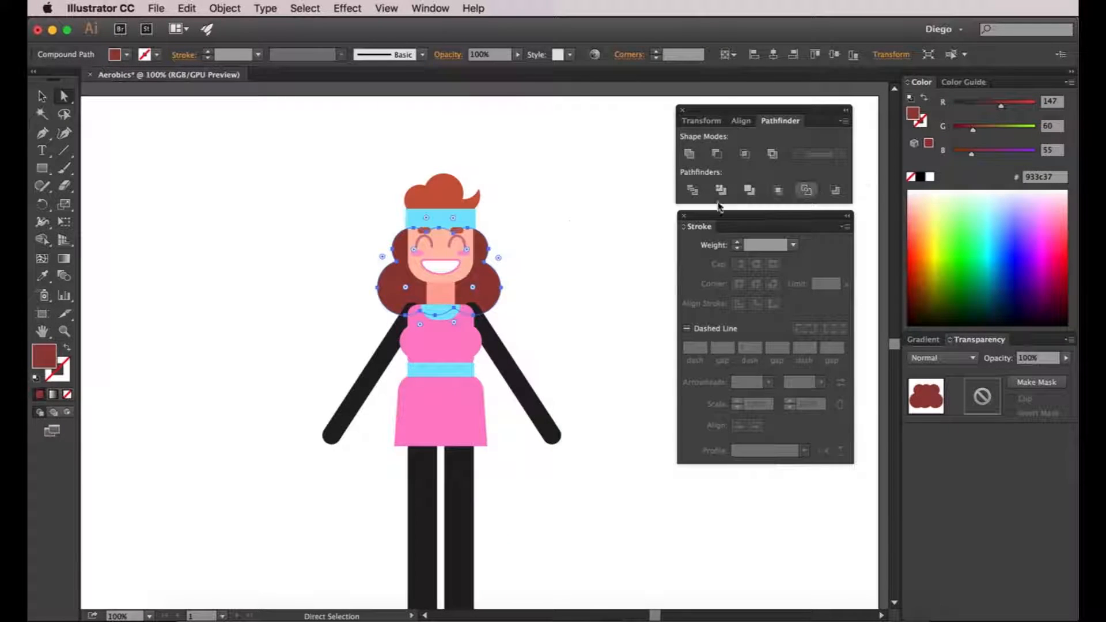
{"action": "left_click", "coordinate": [571, 225]}
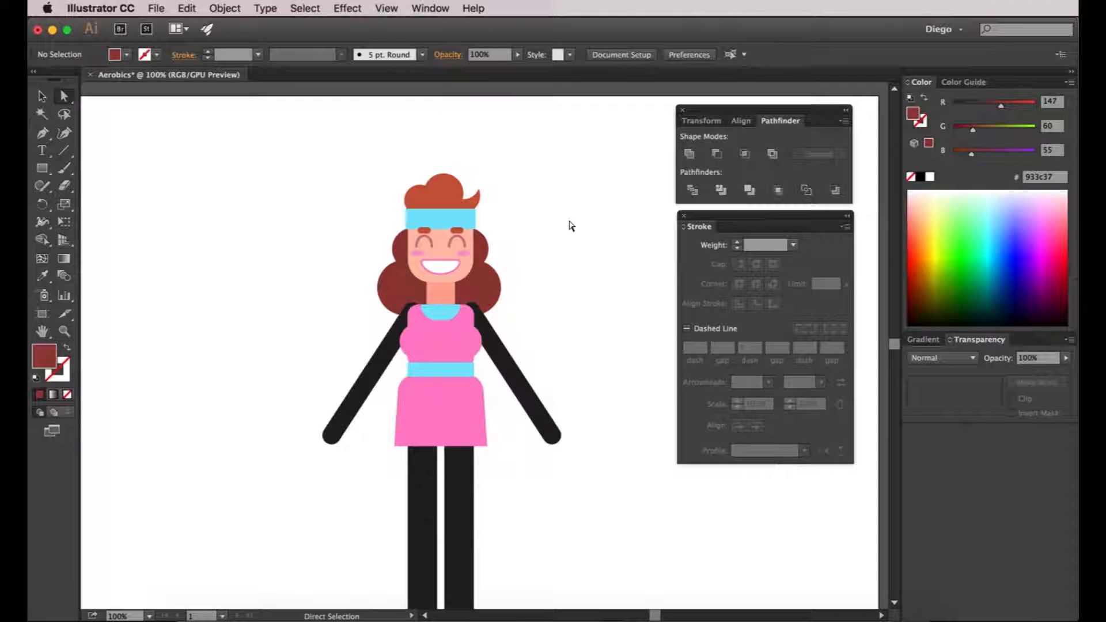
- Apply the face's skin color, RGB 255, 191, 170, to the stroke of both arms and both legs with the Eyedropper
{"action": "scroll", "coordinate": [570, 225], "scroll_direction": "down", "scroll_amount": 2}
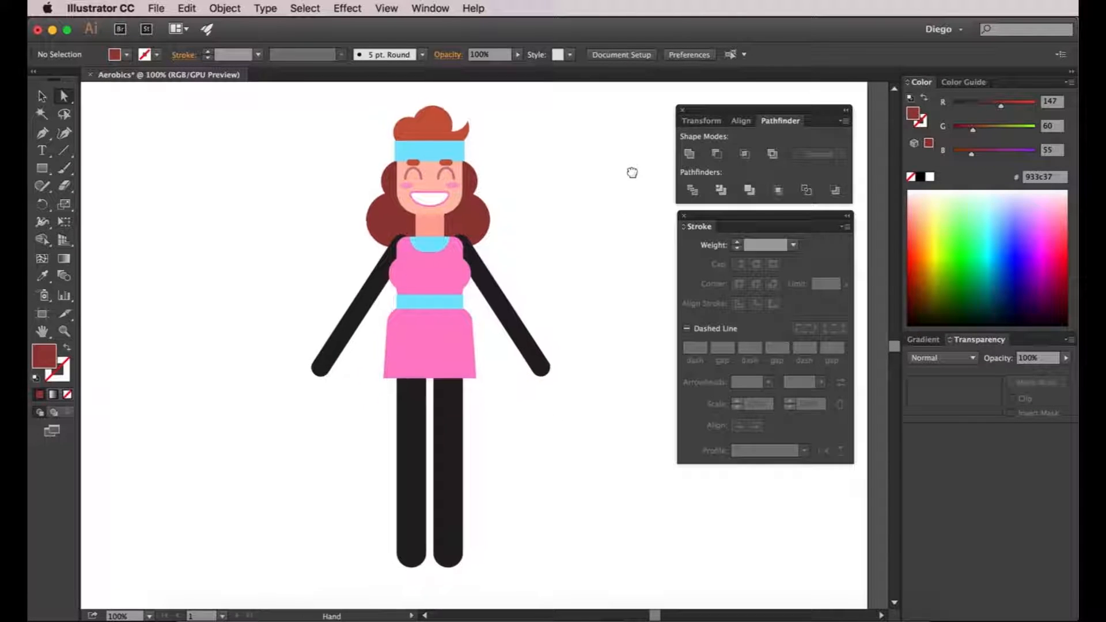
{"action": "left_click", "coordinate": [525, 329]}
{"action": "left_click", "coordinate": [351, 314], "text": "shift"}
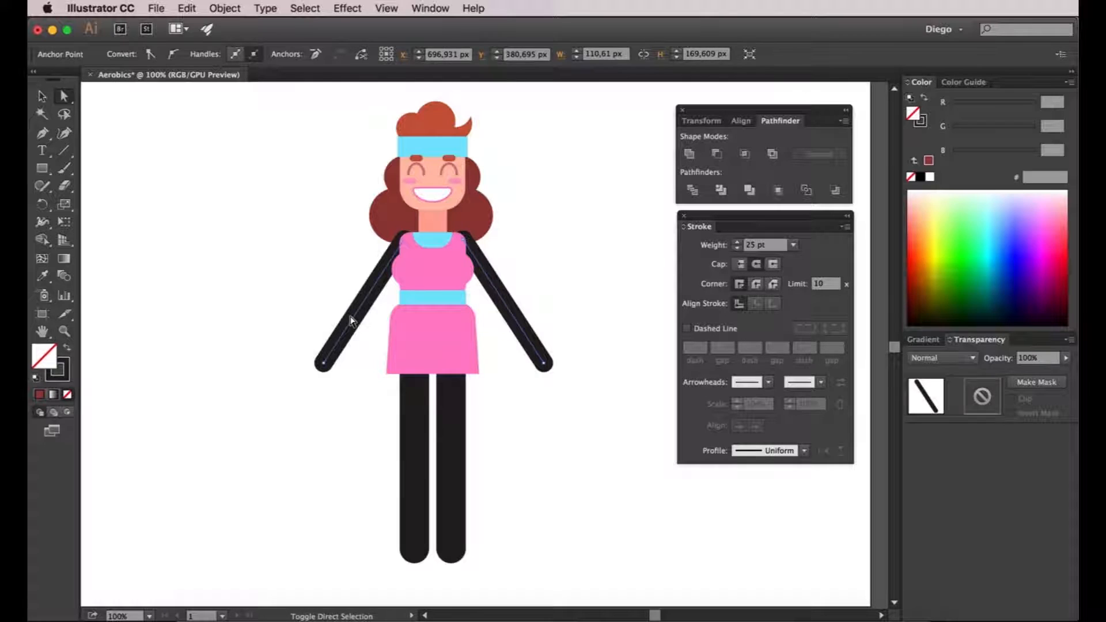
{"action": "left_click", "coordinate": [419, 447], "text": "shift"}
{"action": "left_click", "coordinate": [455, 423], "text": "shift"}
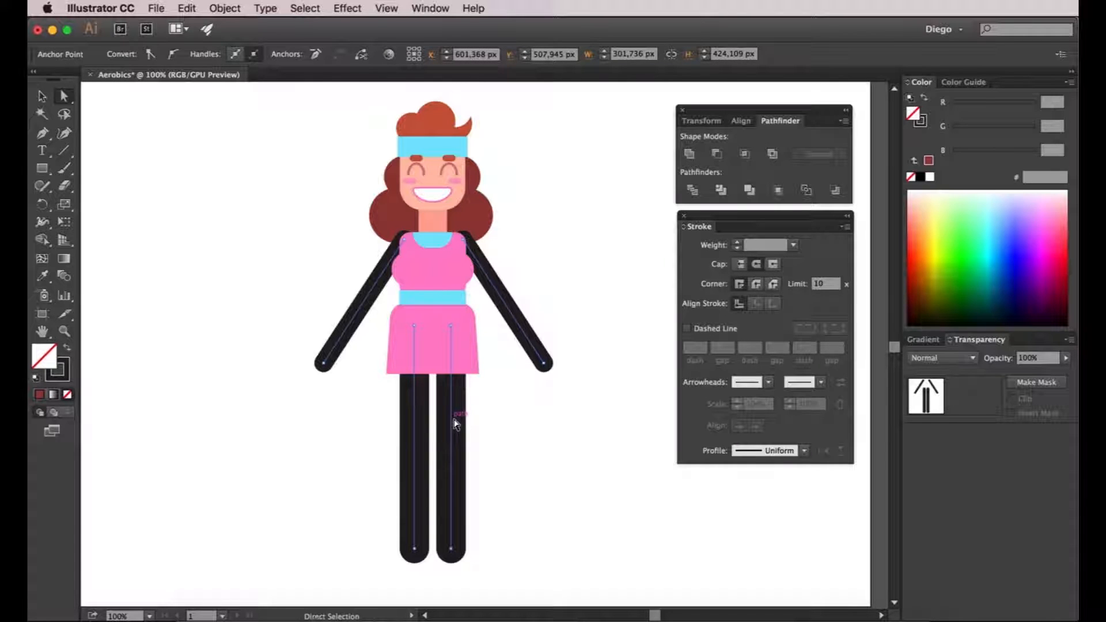
{"action": "left_click", "coordinate": [60, 370]}
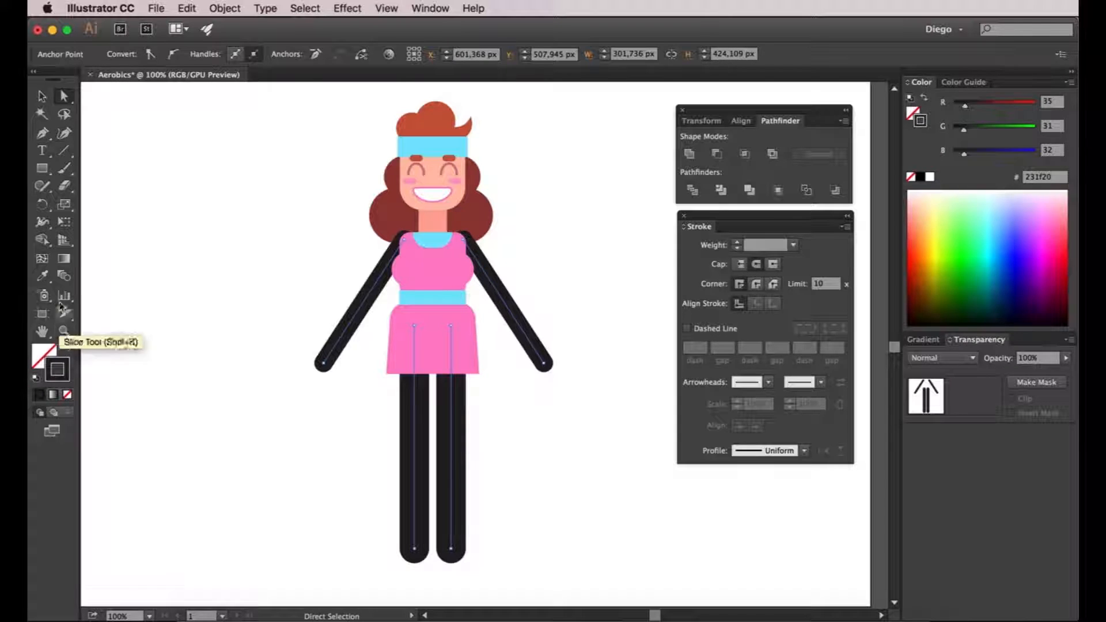
{"action": "left_click", "coordinate": [42, 275]}
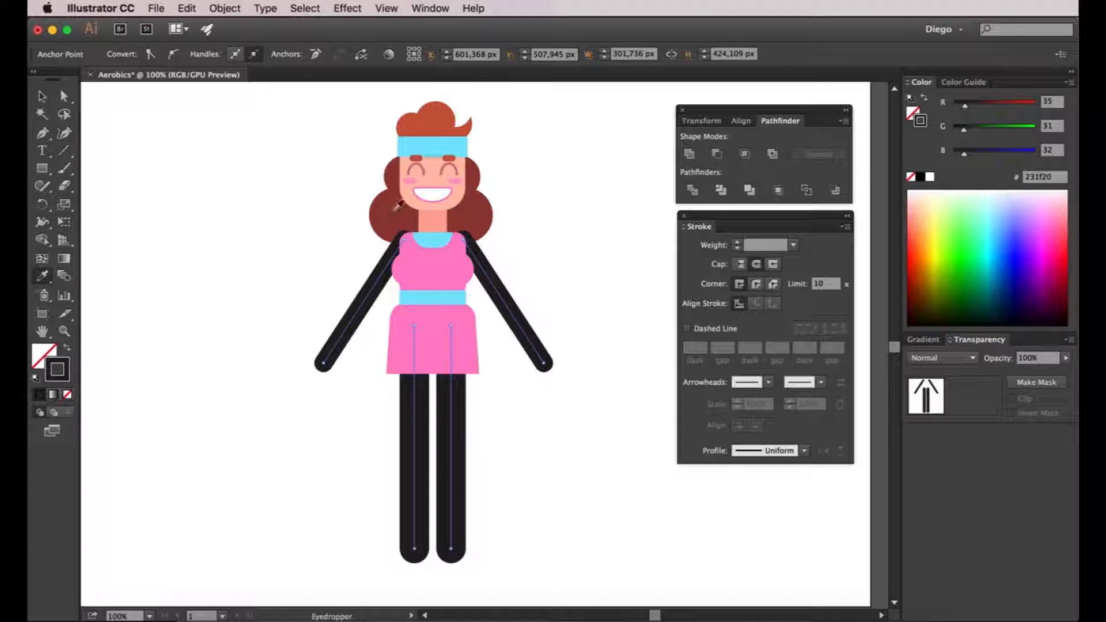
{"action": "left_click", "coordinate": [462, 189]}
{"action": "key", "text": "a"}
{"action": "left_click", "coordinate": [526, 241]}
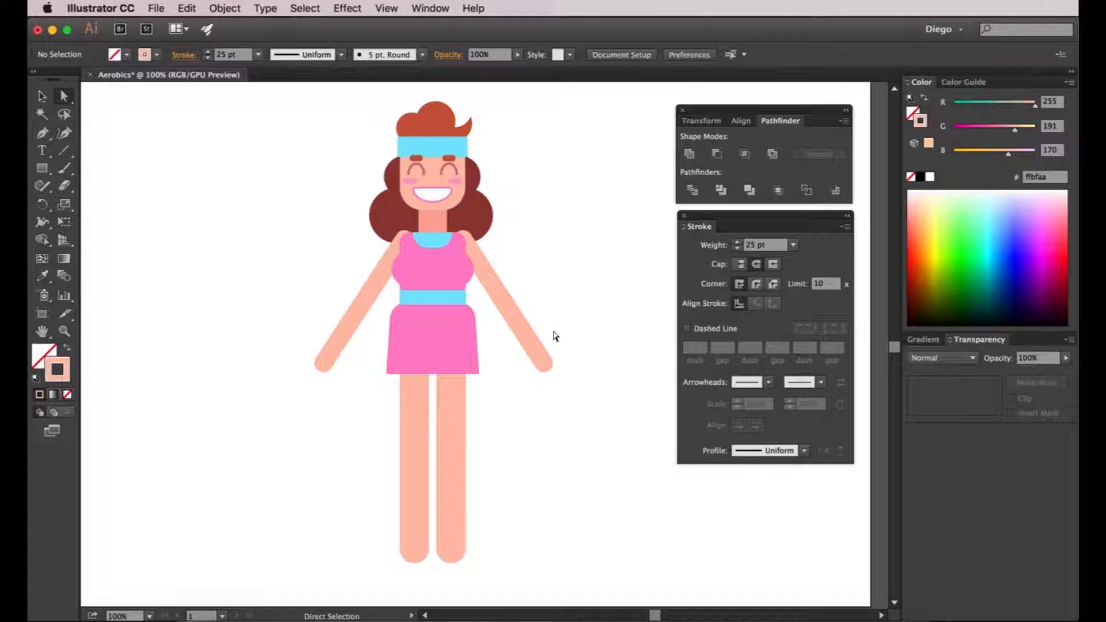
- Group the two arm lines together
{"action": "key", "text": "v"}
{"action": "left_click", "coordinate": [518, 321]}
{"action": "left_click", "coordinate": [357, 310], "text": "shift"}
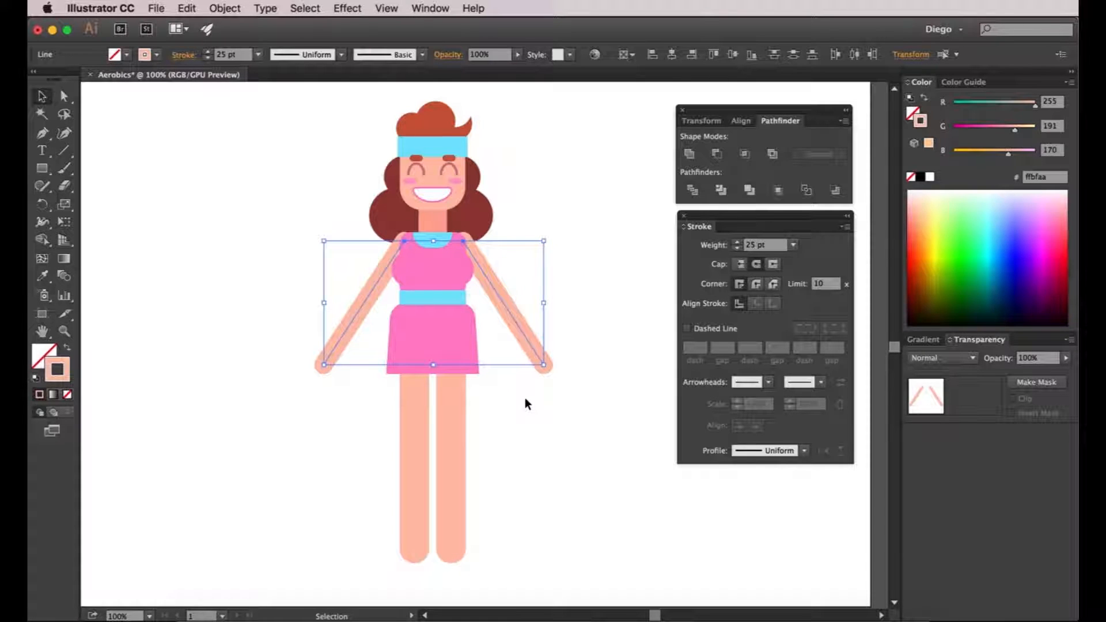
{"action": "left_click", "coordinate": [224, 8]}
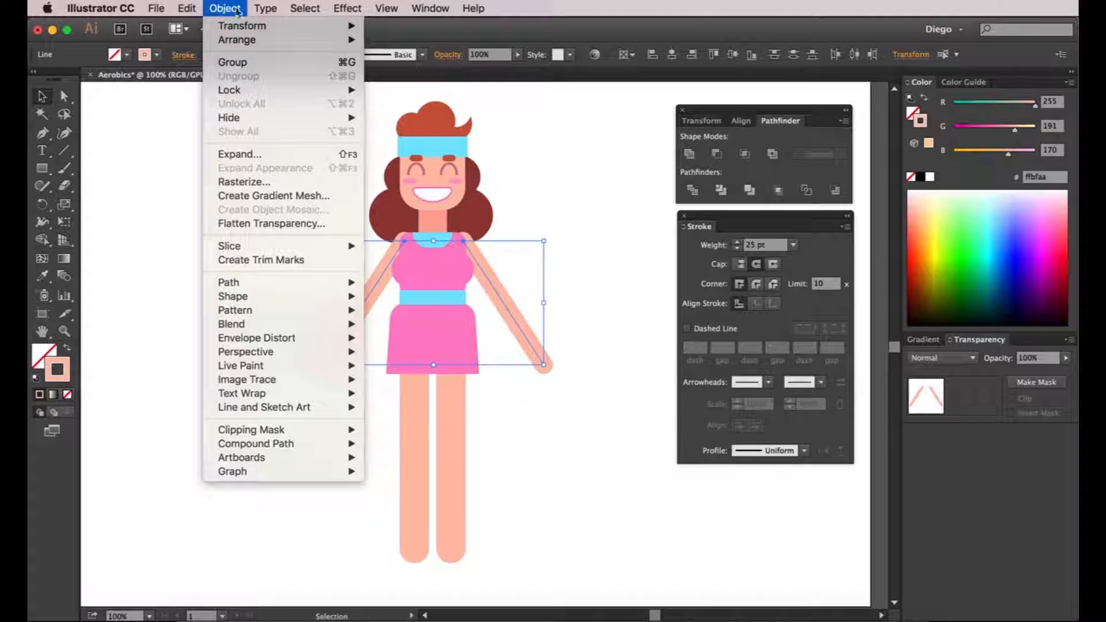
{"action": "left_click", "coordinate": [248, 63]}
{"action": "left_click", "coordinate": [381, 467]}
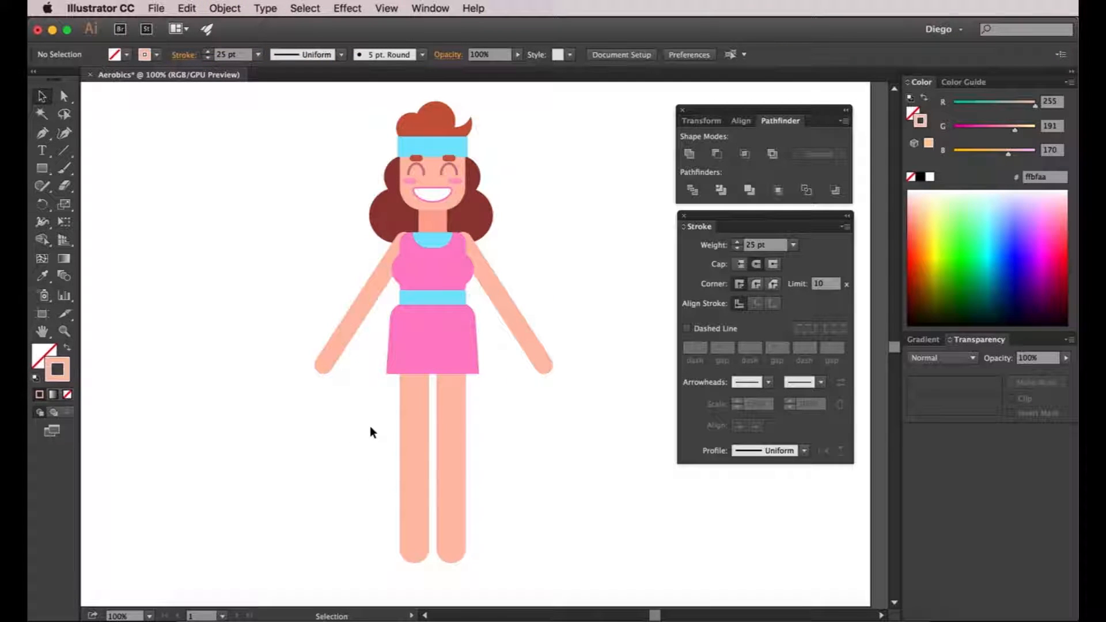
- Group the two leg lines together
{"action": "left_click", "coordinate": [477, 470]}
{"action": "left_click", "coordinate": [225, 8]}
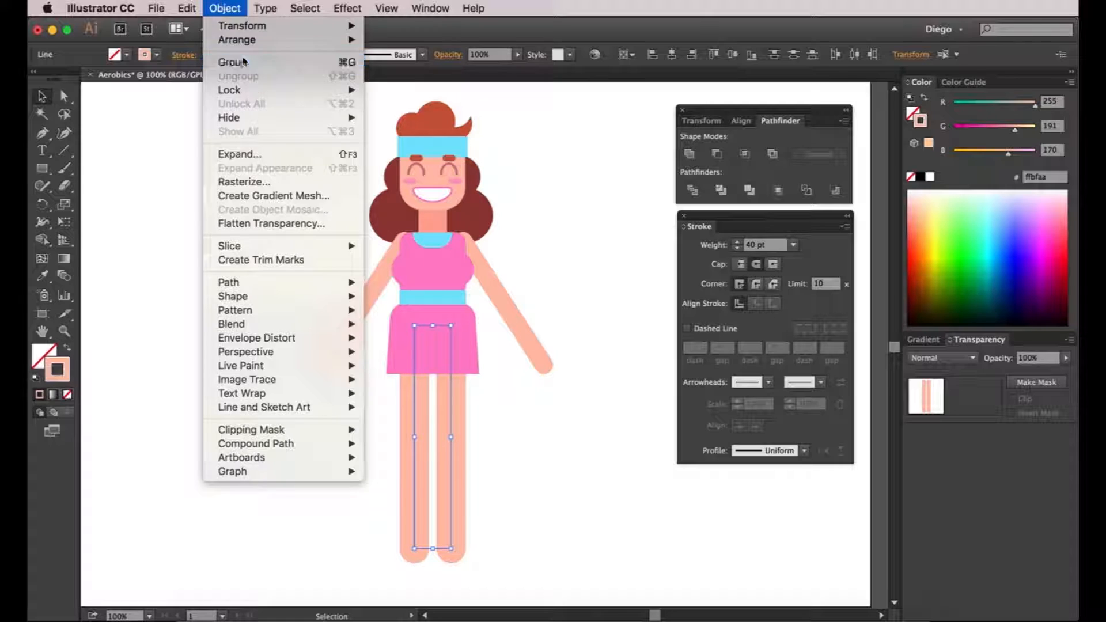
{"action": "left_click", "coordinate": [247, 55]}
{"action": "left_click", "coordinate": [299, 174]}
- Group the two eyebrow shapes together
{"action": "left_click", "coordinate": [417, 158]}
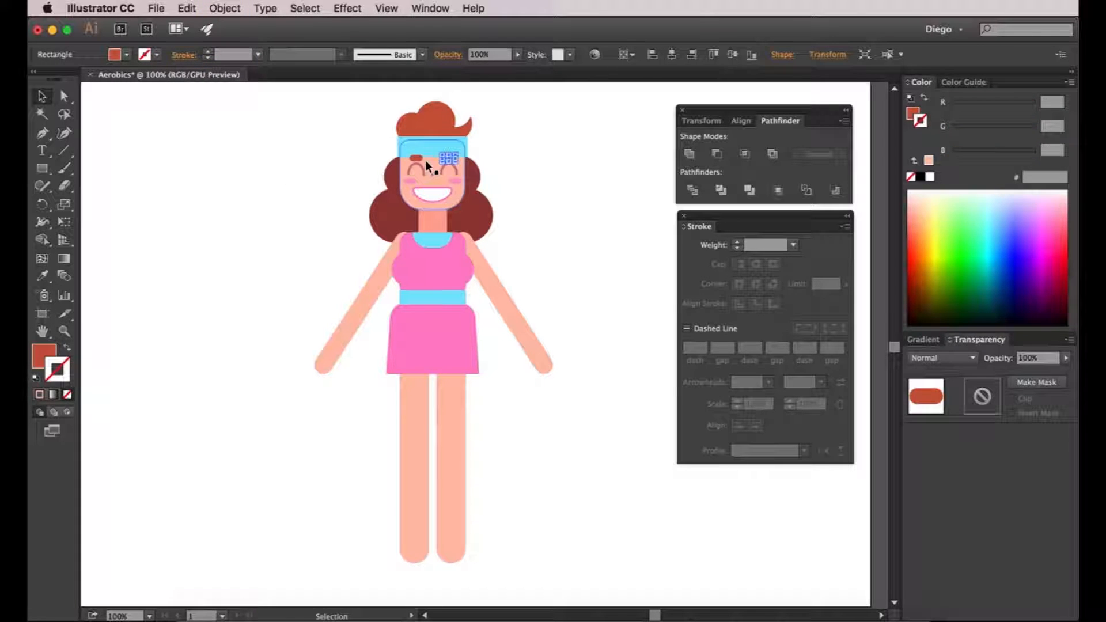
{"action": "left_click", "coordinate": [419, 158], "text": "shift"}
{"action": "left_click", "coordinate": [225, 9]}
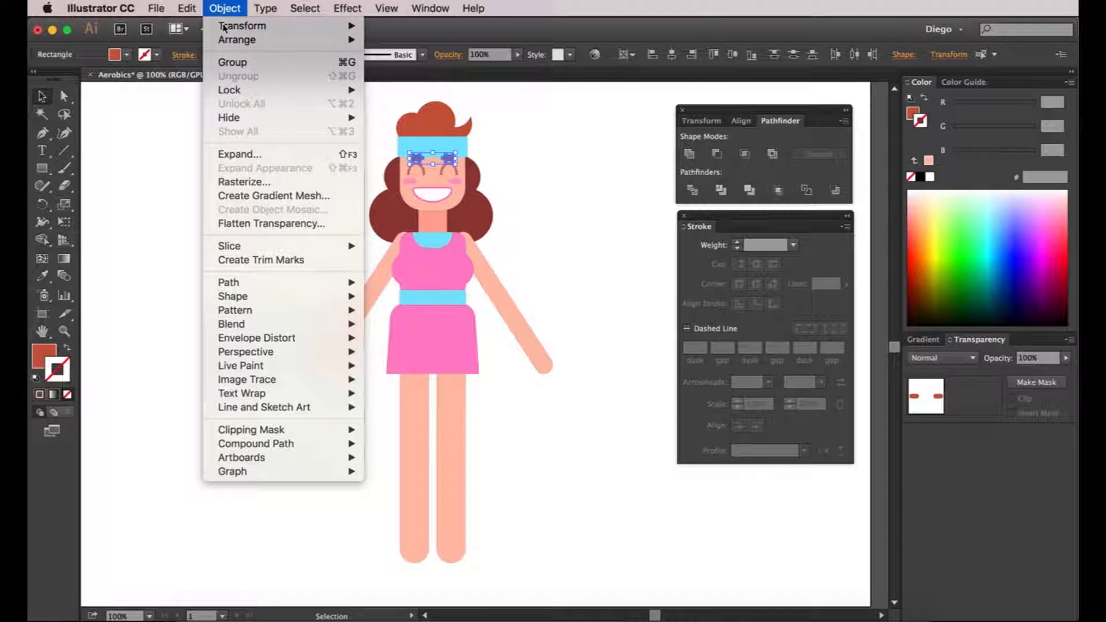
{"action": "left_click", "coordinate": [236, 63]}
- Group the two eye arcs together and the two cheek ellipses together
{"action": "left_click", "coordinate": [433, 171]}
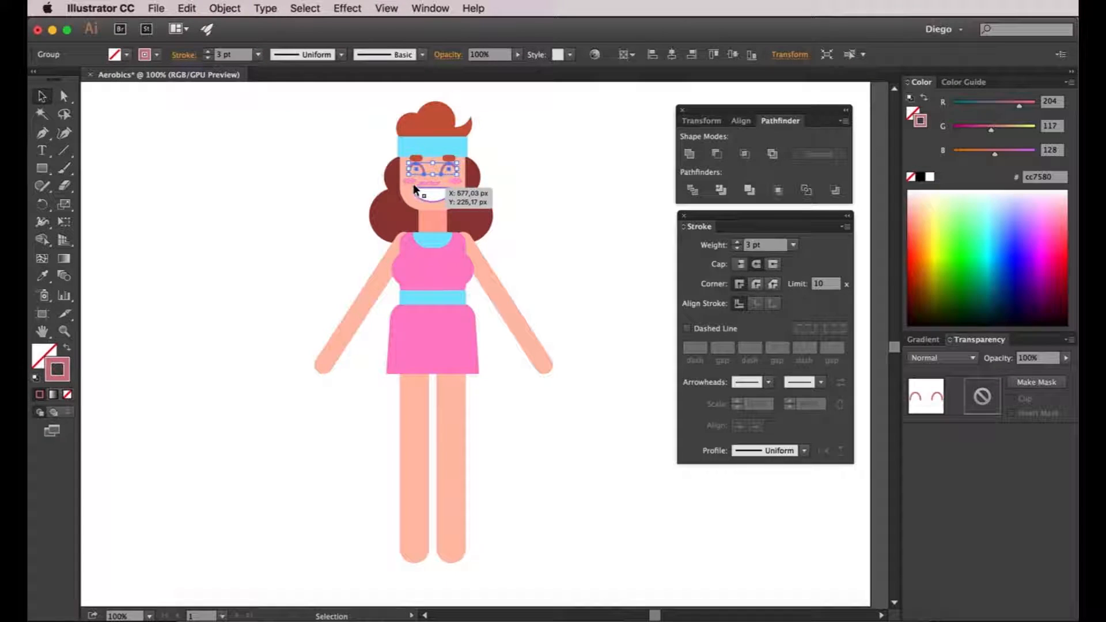
{"action": "left_click", "coordinate": [457, 179]}
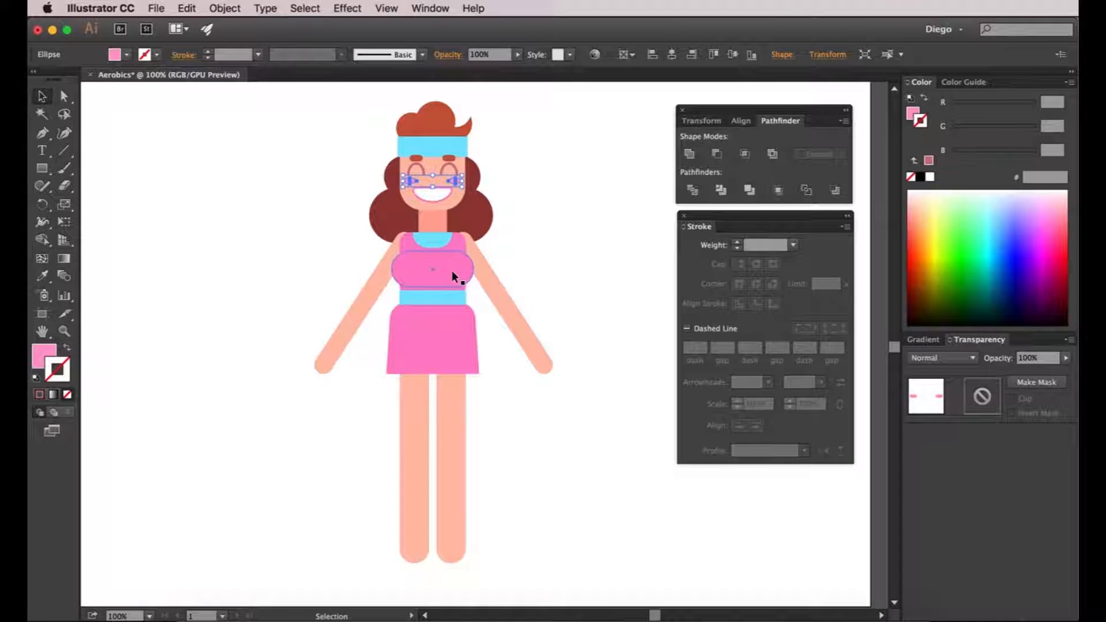
{"action": "left_click", "coordinate": [553, 229]}
- Align all parts of the character to a common vertical axis with horizontal center alignment
{"action": "left_click_drag", "start_coordinate": [319, 113], "coordinate": [558, 565]}
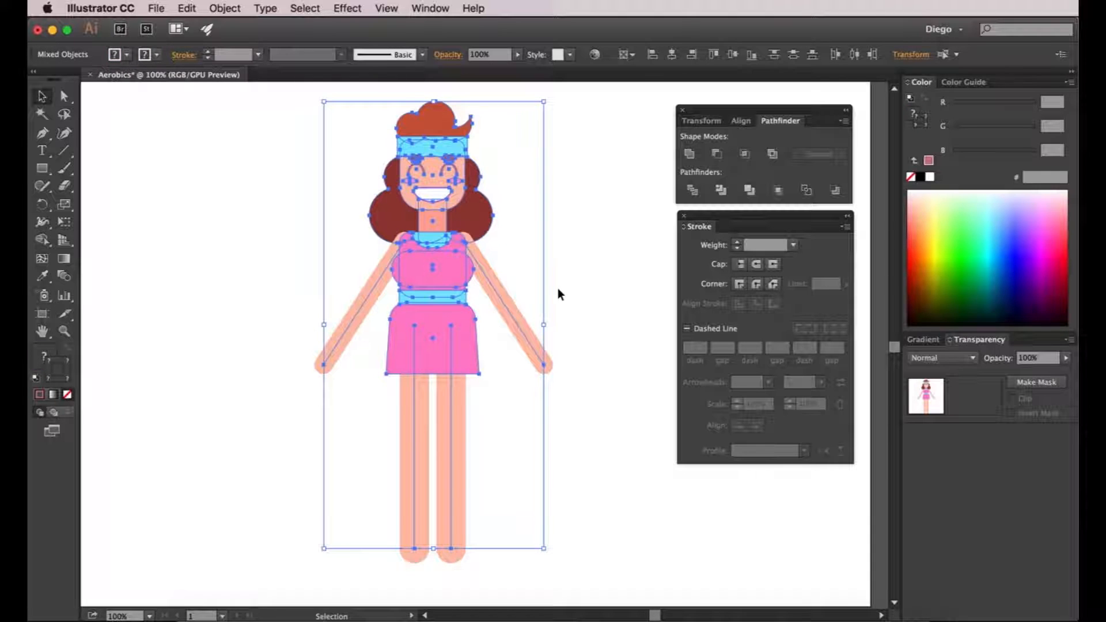
{"action": "left_click", "coordinate": [672, 55]}
{"action": "left_click", "coordinate": [585, 154]}
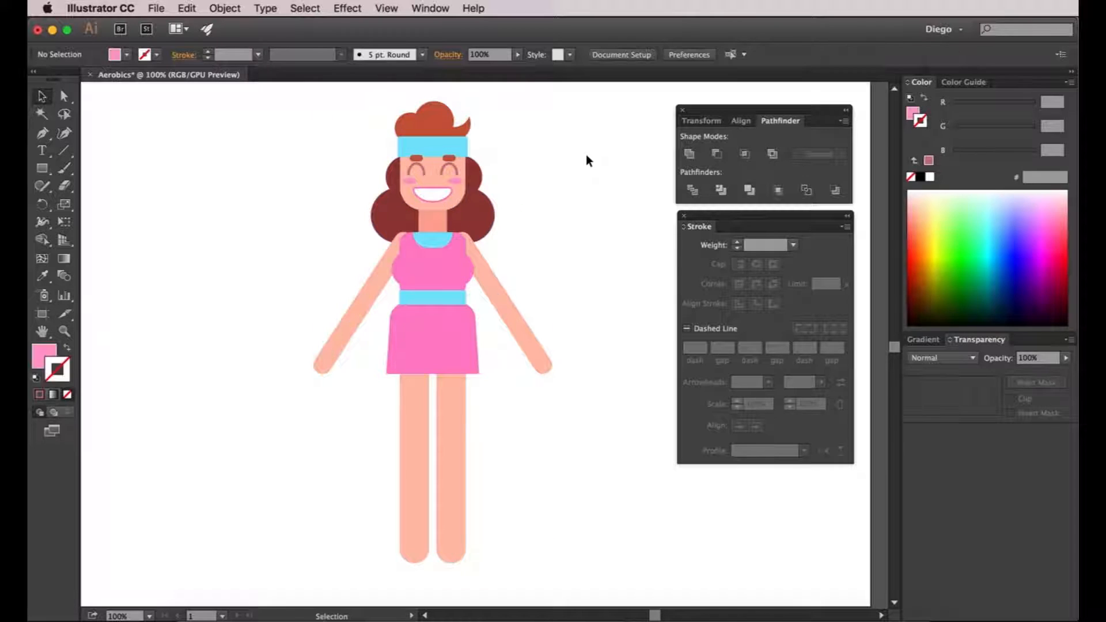
- Nudge the top hair shape three increments to the right above the headband
{"action": "left_click", "coordinate": [433, 118]}
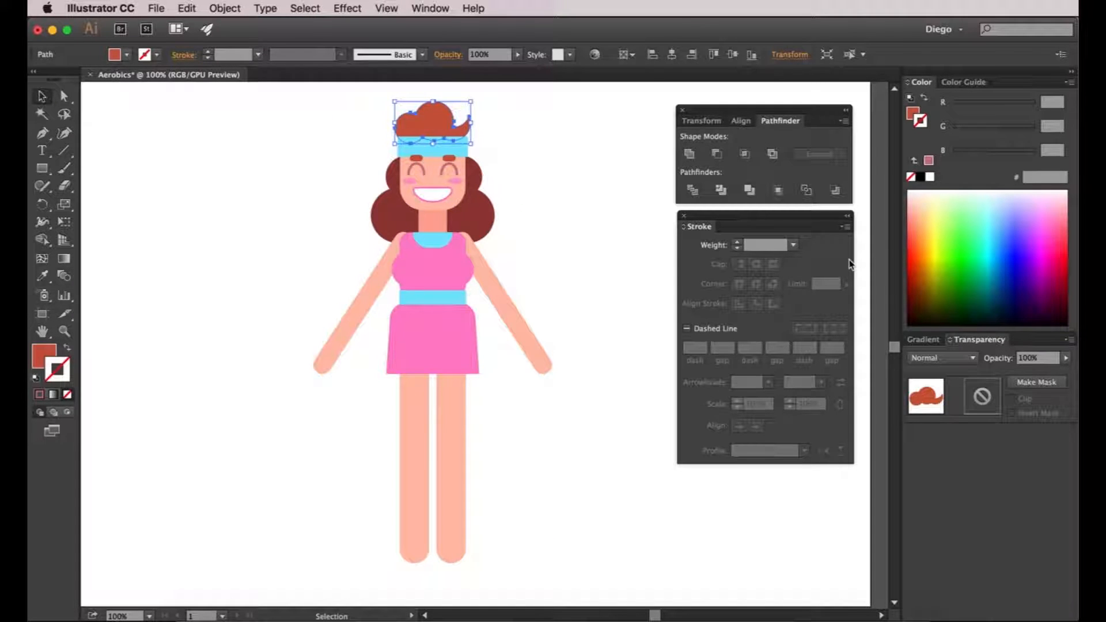
{"action": "key", "text": "Right"}
{"action": "key", "text": "Right"}
{"action": "key", "text": "Right"}
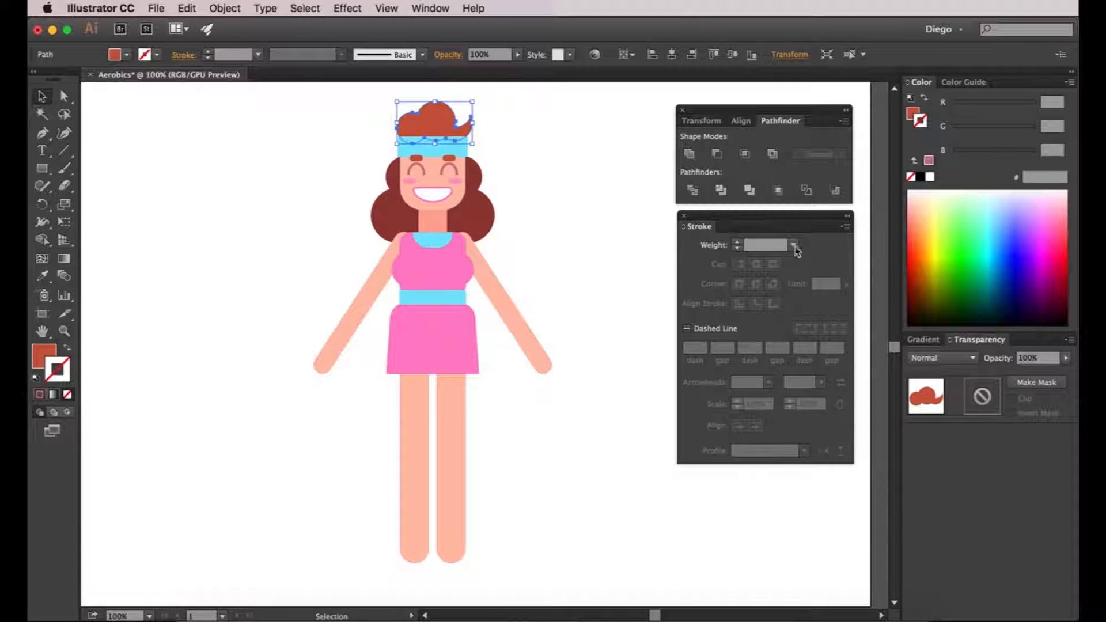
{"action": "left_click", "coordinate": [569, 188]}
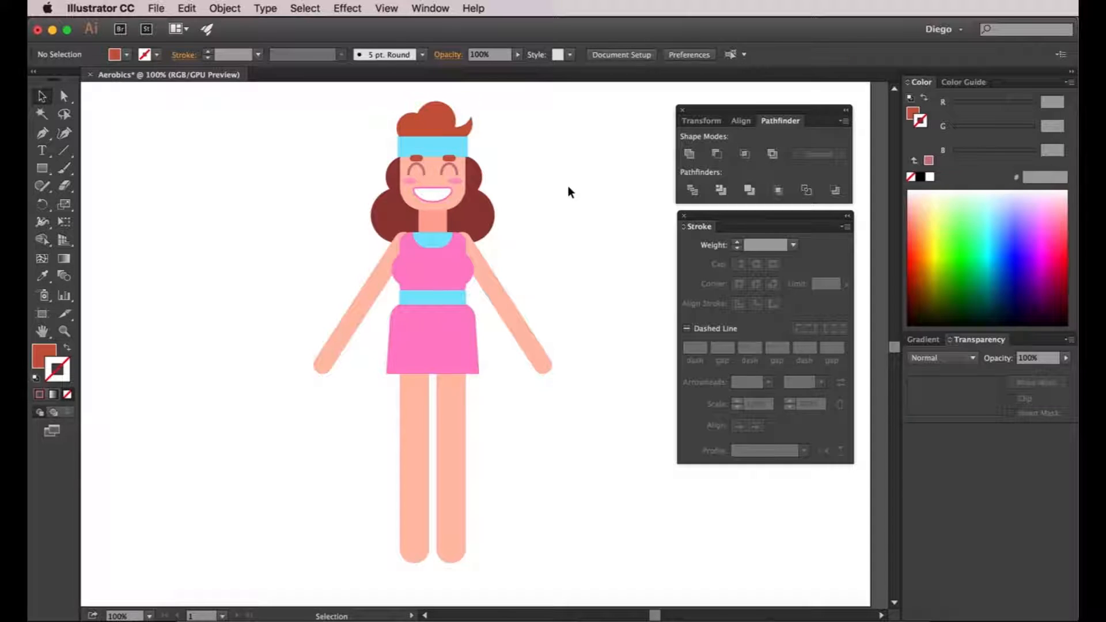
- Ungroup the two arm lines so each arm is a separate object
{"action": "left_click", "coordinate": [504, 304]}
{"action": "right_click", "coordinate": [486, 280]}
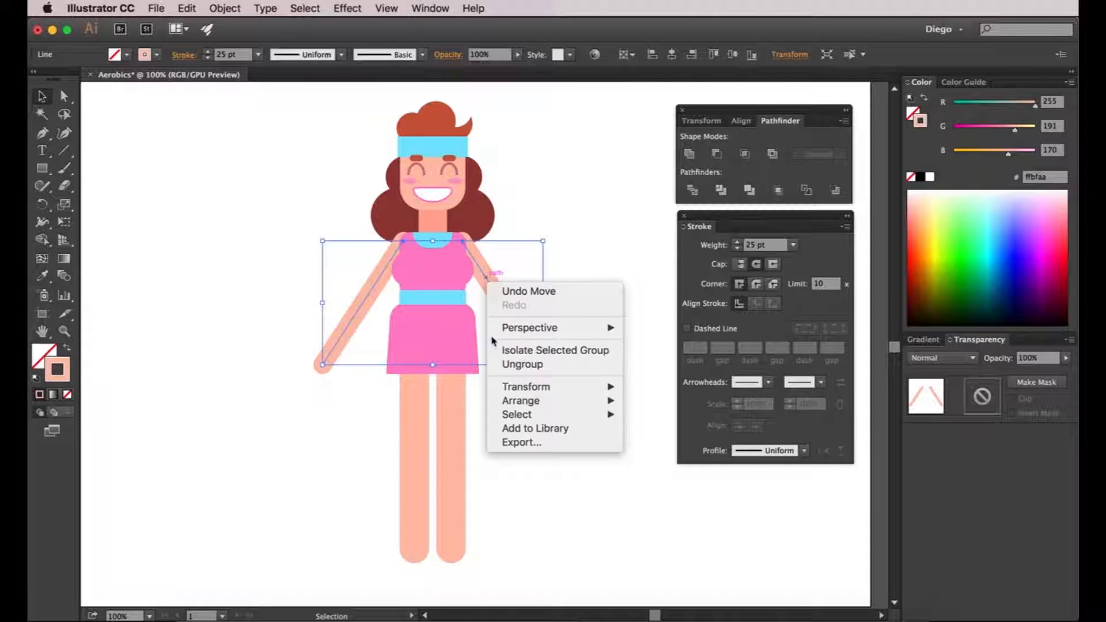
{"action": "left_click", "coordinate": [524, 364]}
{"action": "left_click", "coordinate": [569, 456]}
- Ungroup the two leg lines while keeping the facial features grouped
{"action": "left_click", "coordinate": [447, 406]}
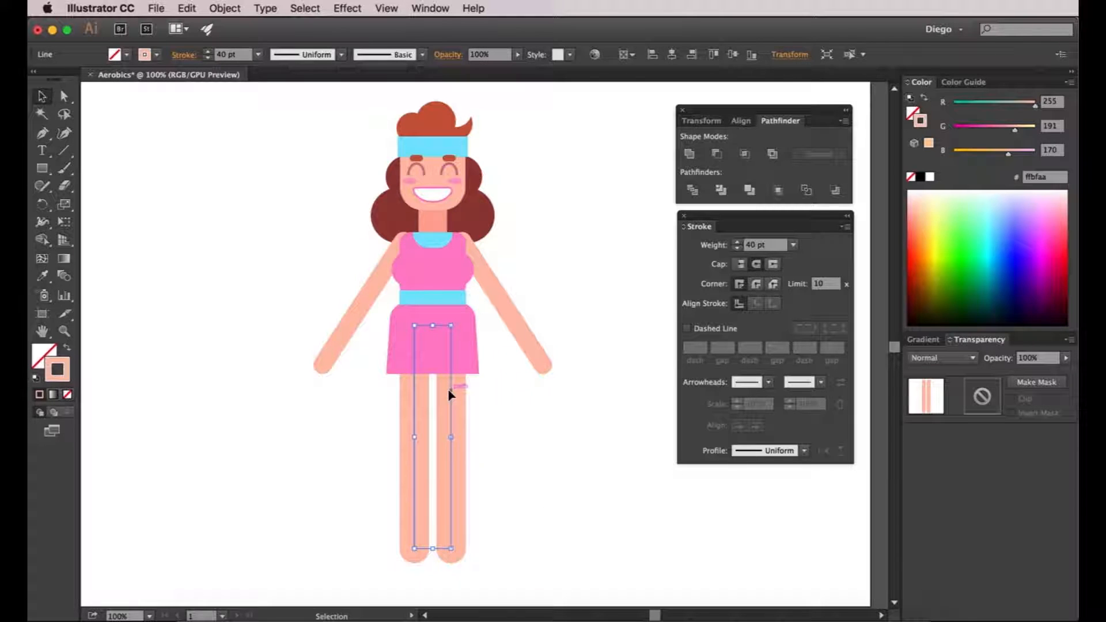
{"action": "right_click", "coordinate": [449, 394]}
{"action": "left_click", "coordinate": [482, 476]}
{"action": "left_click", "coordinate": [440, 173]}
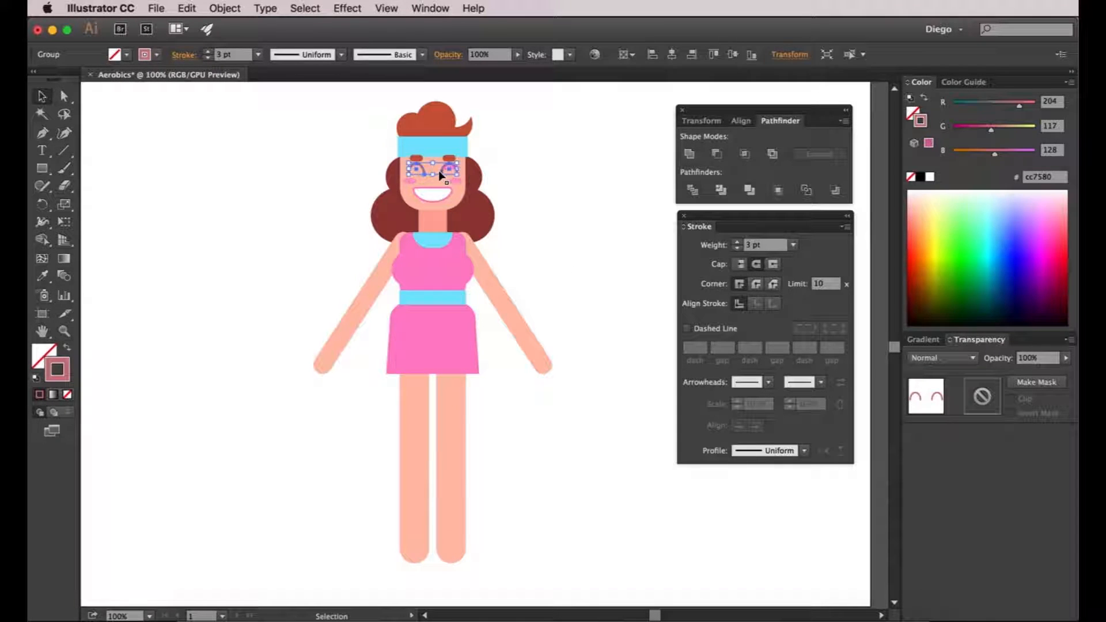
{"action": "left_click", "coordinate": [499, 287]}
{"action": "left_click", "coordinate": [360, 295]}
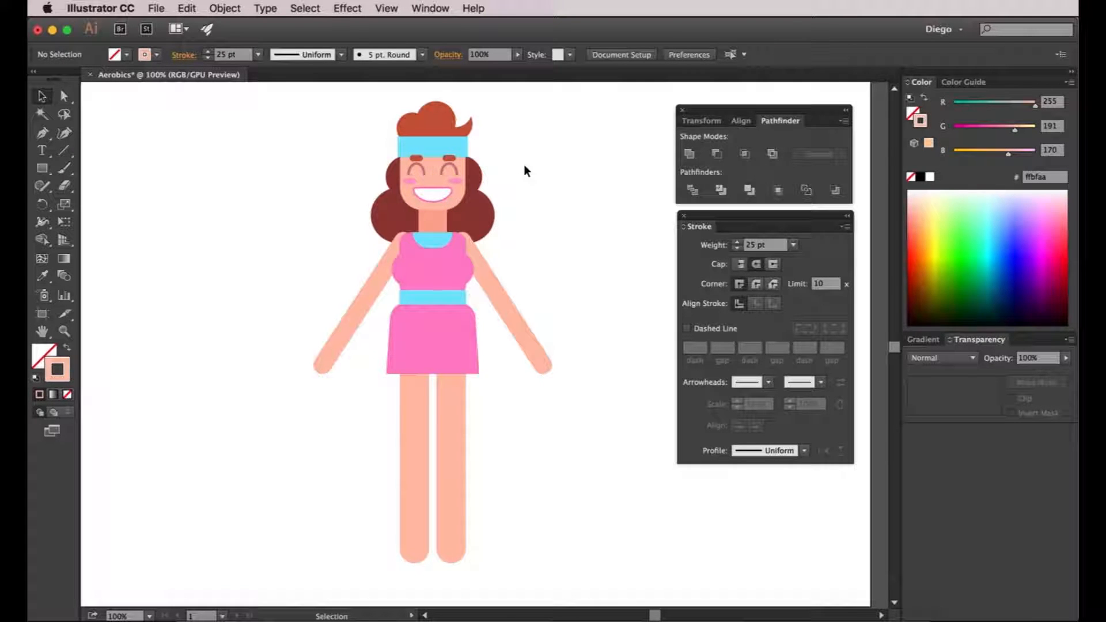
- Close the floating Stroke and Pathfinder panels and show the Layers panel
{"action": "left_click", "coordinate": [683, 217]}
{"action": "left_click", "coordinate": [682, 110]}
{"action": "left_click", "coordinate": [429, 8]}
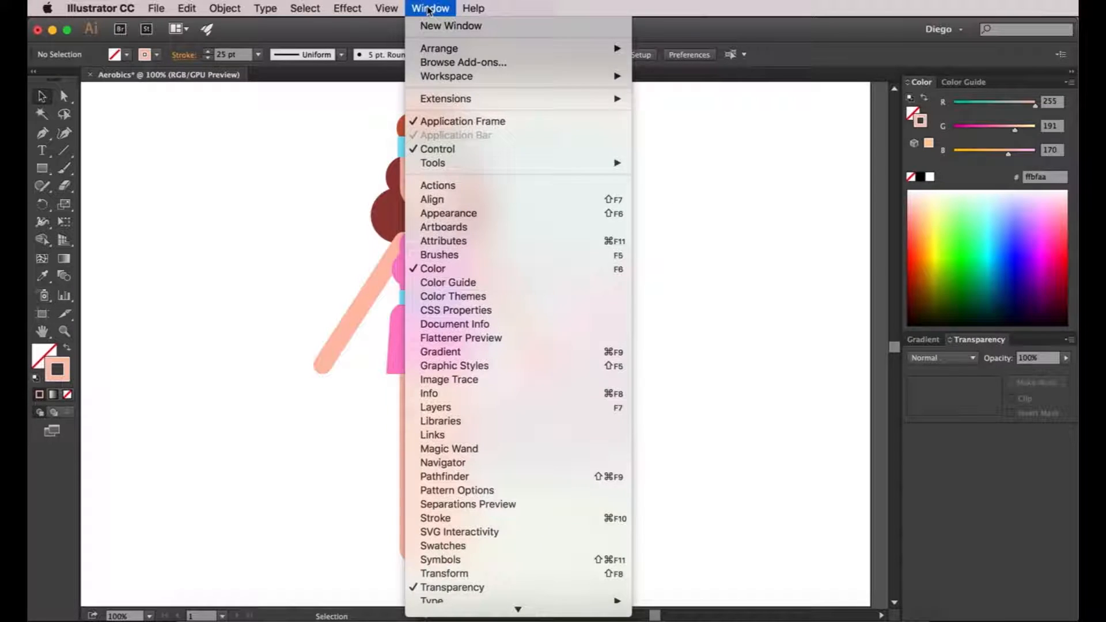
{"action": "left_click", "coordinate": [426, 407]}
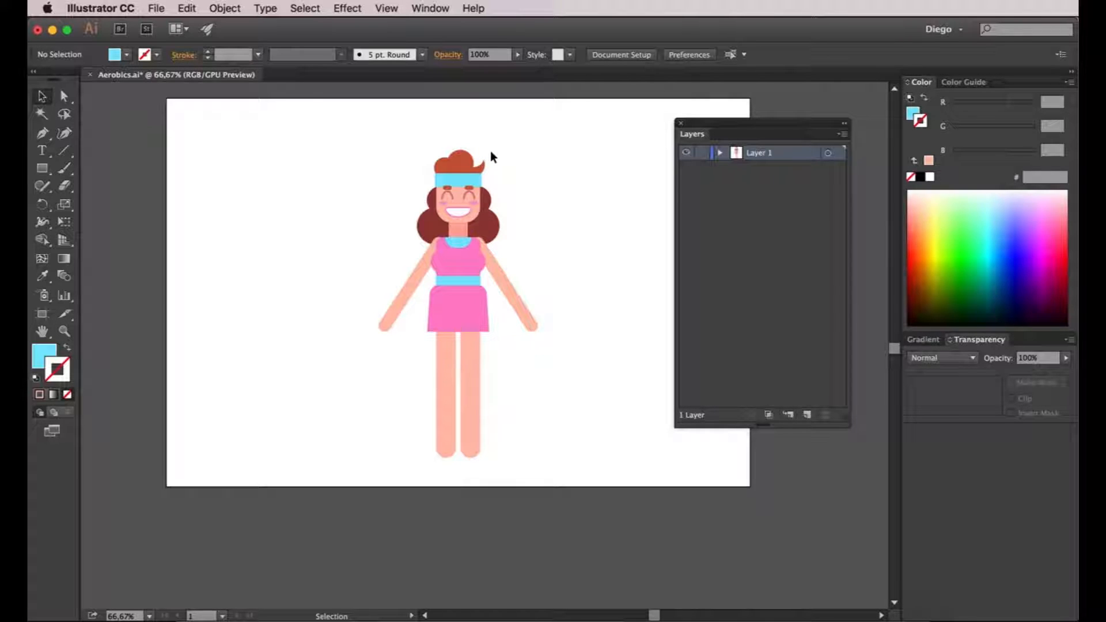
- Group the headband, eyebrows, eyes, cheeks, mouth, face and neck into one head group
{"action": "left_click", "coordinate": [457, 182]}
{"action": "key", "text": "super+plus"}
{"action": "key", "text": "super+plus"}
{"action": "key", "text": "super+plus"}
{"action": "key", "text": "super+plus"}
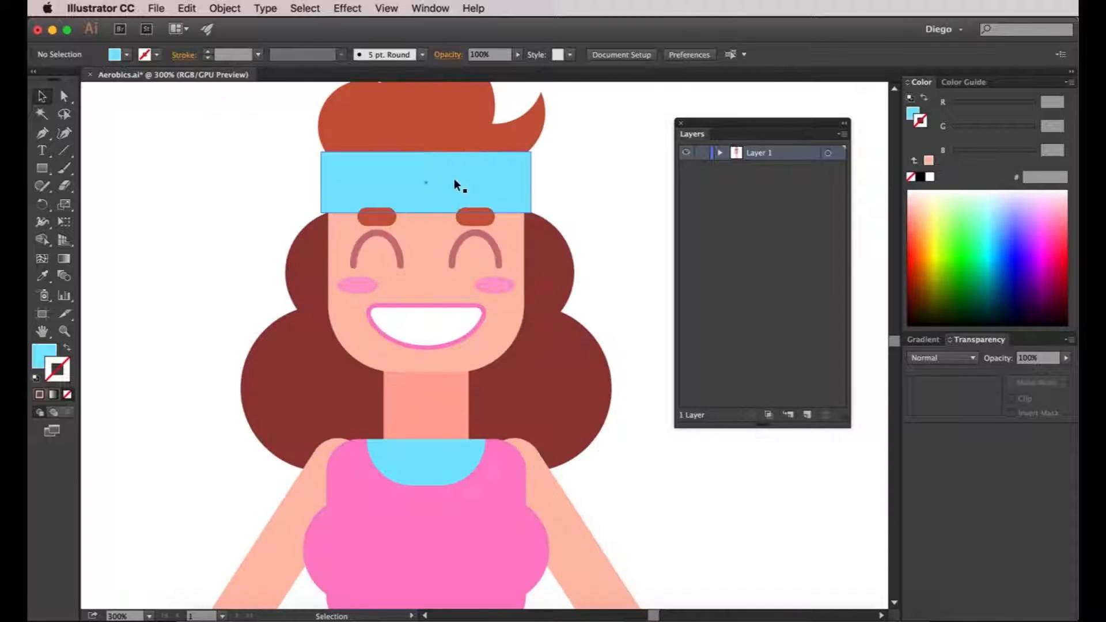
{"action": "left_click", "coordinate": [368, 217], "text": "shift"}
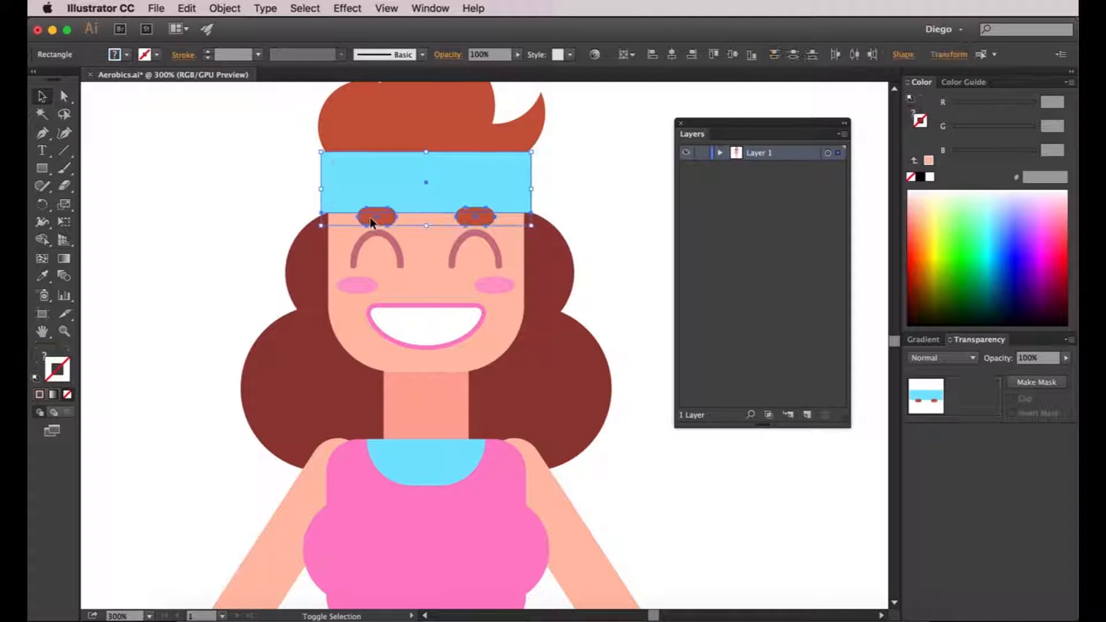
{"action": "left_click", "coordinate": [397, 253], "text": "shift"}
{"action": "left_click", "coordinate": [364, 284], "text": "shift"}
{"action": "left_click", "coordinate": [403, 342], "text": "shift"}
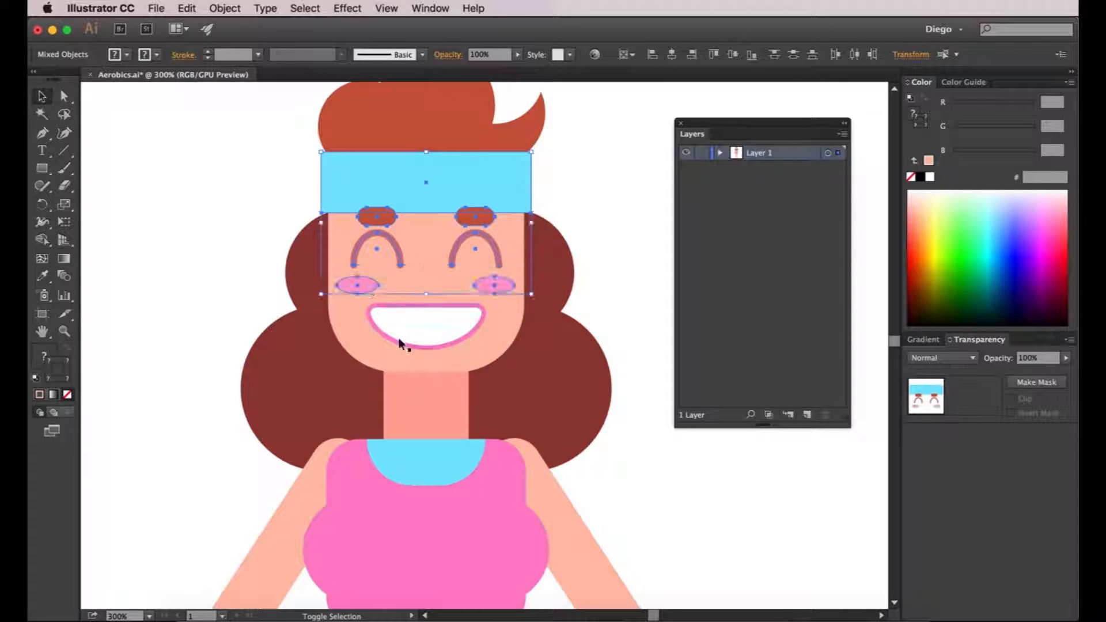
{"action": "left_click", "coordinate": [382, 361], "text": "shift"}
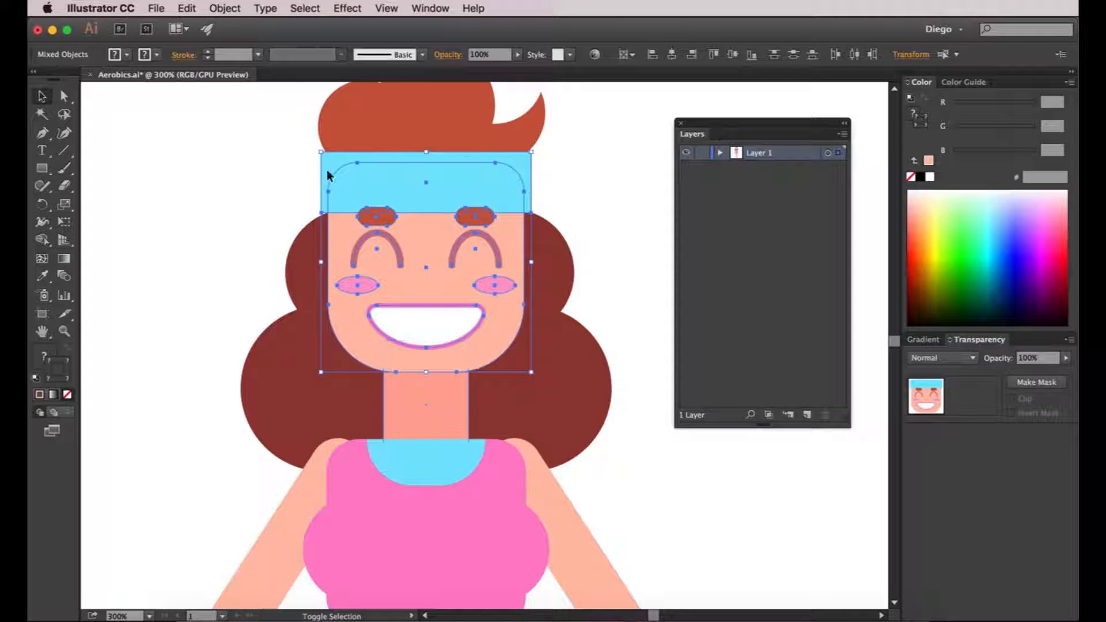
{"action": "left_click", "coordinate": [438, 421], "text": "shift"}
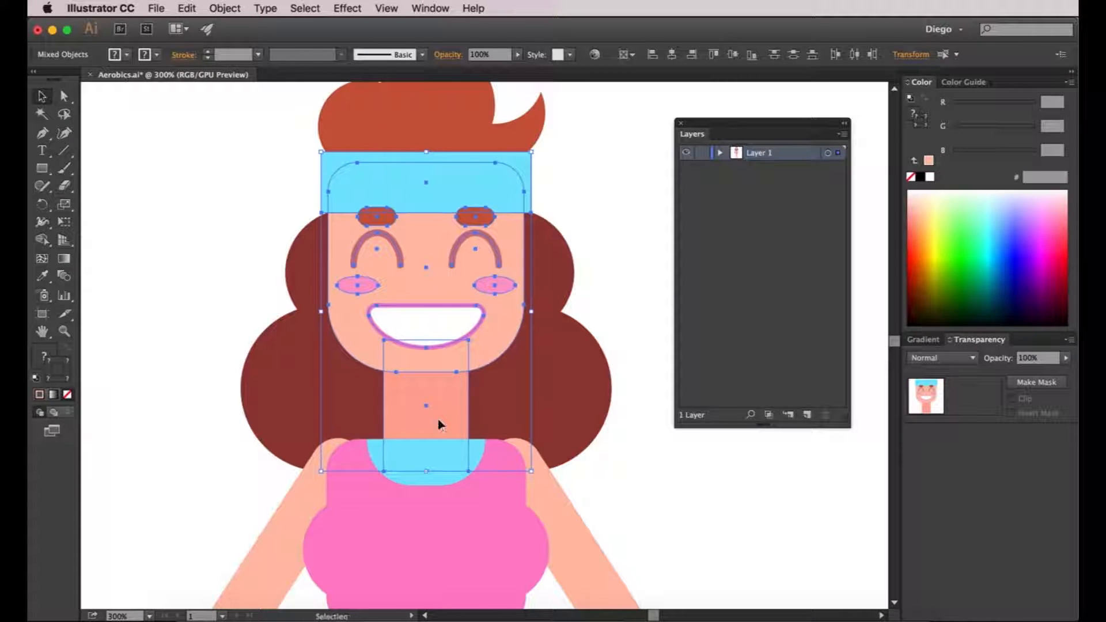
{"action": "left_click", "coordinate": [237, 8]}
{"action": "left_click", "coordinate": [236, 62]}
{"action": "left_click", "coordinate": [209, 257]}
{"action": "left_click", "coordinate": [412, 253]}
{"action": "left_click", "coordinate": [613, 217]}
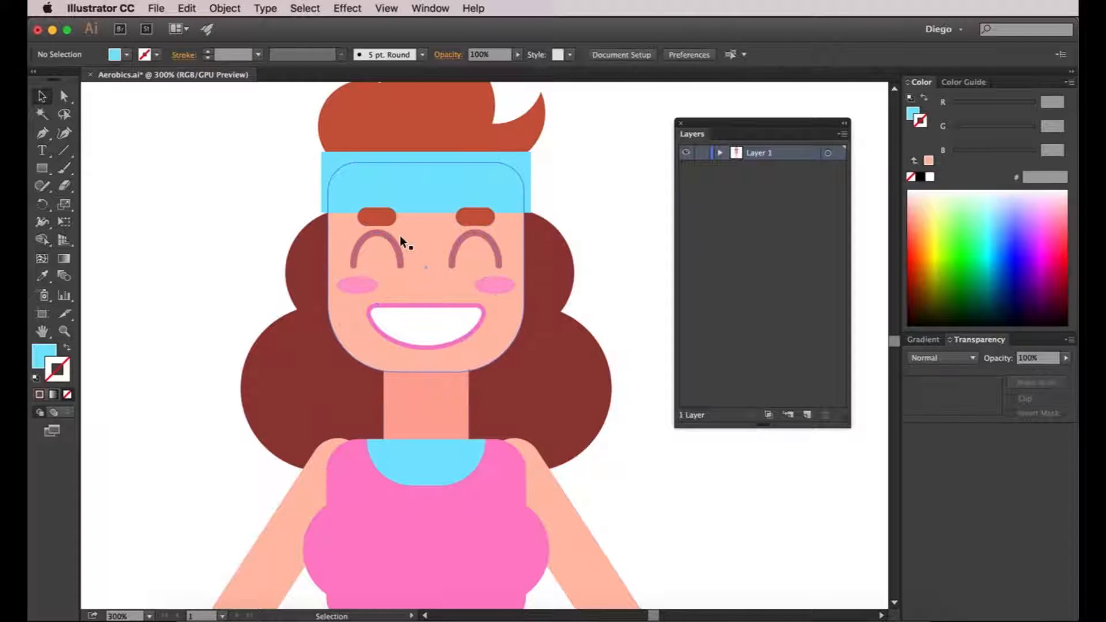
- Create a new layer named Head
{"action": "left_click", "coordinate": [807, 415]}
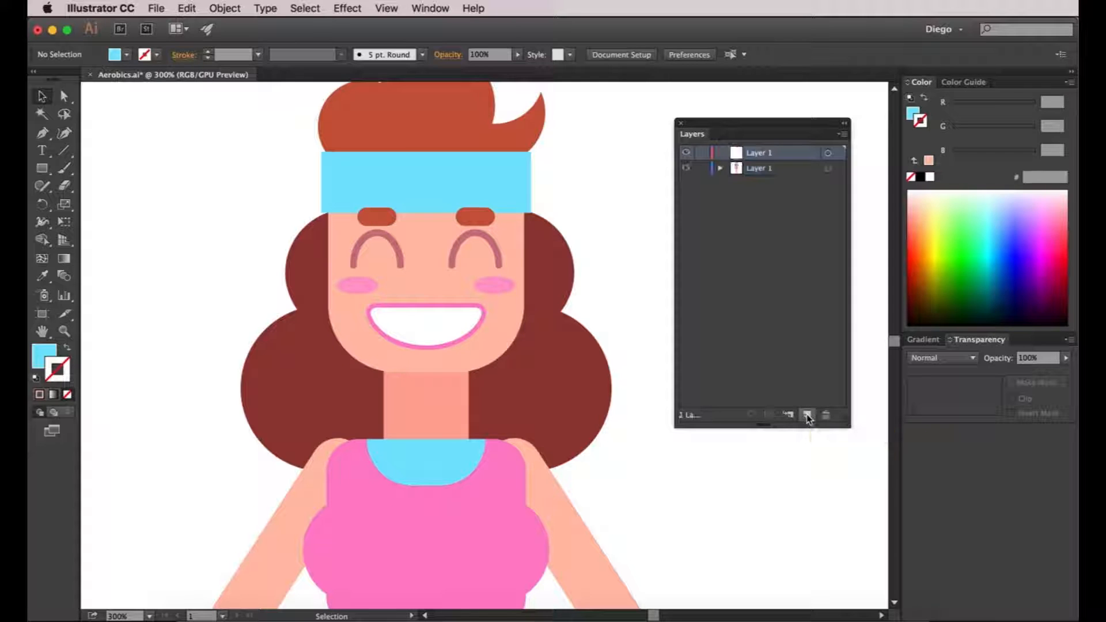
{"action": "double_click", "coordinate": [759, 153]}
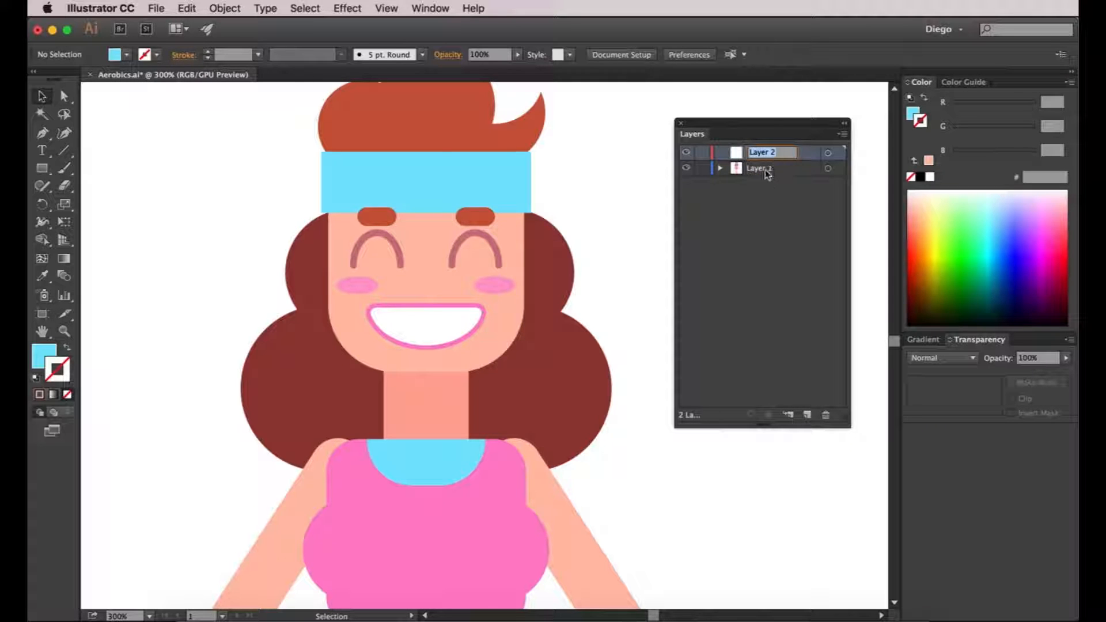
{"action": "type", "text": "Head"}
{"action": "key", "text": "Return"}
- Move the head group from Layer 1 onto the Head layer
{"action": "left_click", "coordinate": [470, 196]}
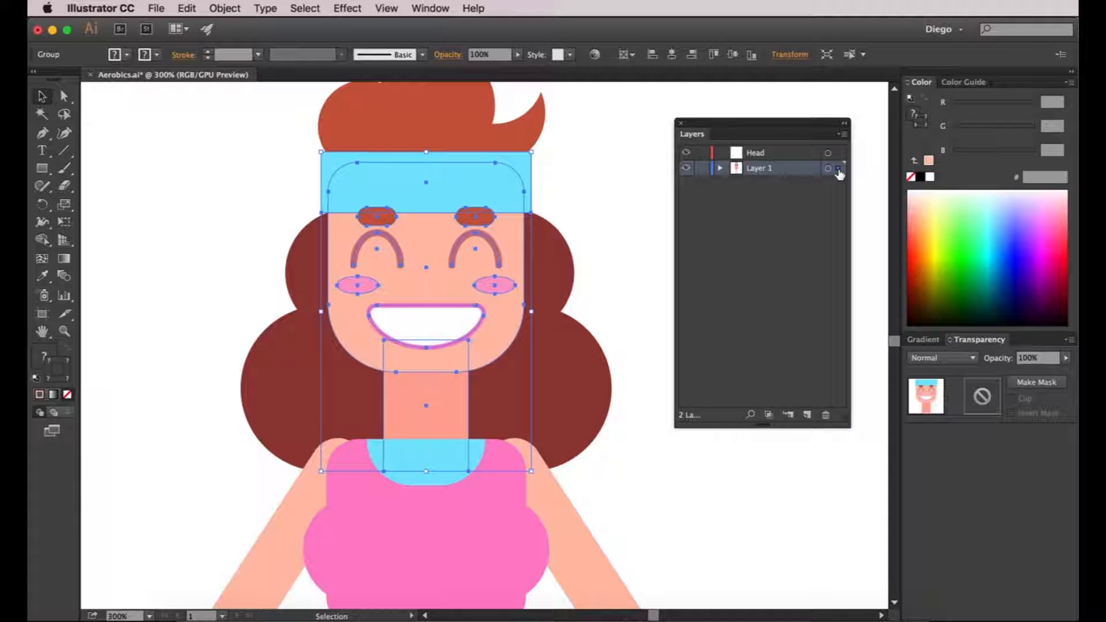
{"action": "left_click_drag", "start_coordinate": [838, 168], "coordinate": [839, 153]}
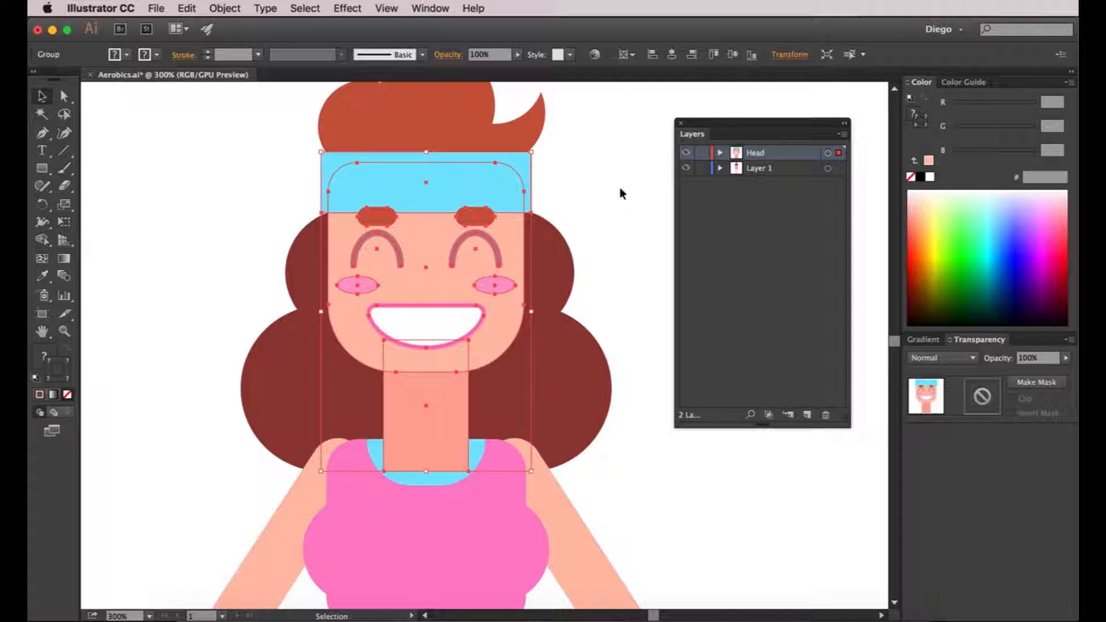
{"action": "left_click", "coordinate": [577, 210]}
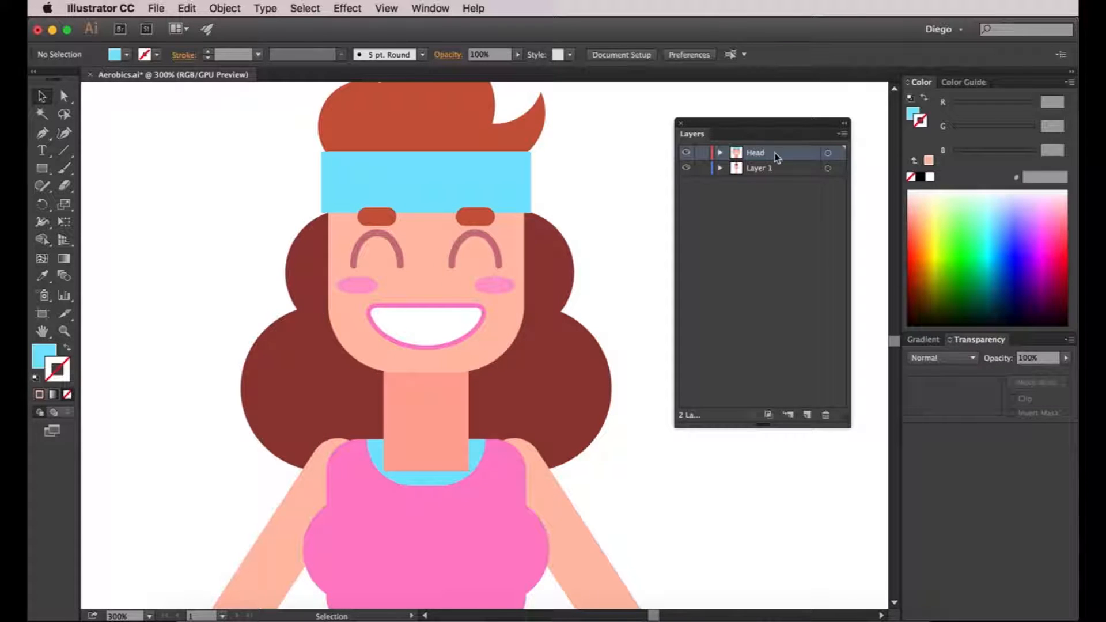
- Create a new layer named Hair (Top) above the Head layer
{"action": "left_click_drag", "start_coordinate": [620, 174], "coordinate": [600, 227]}
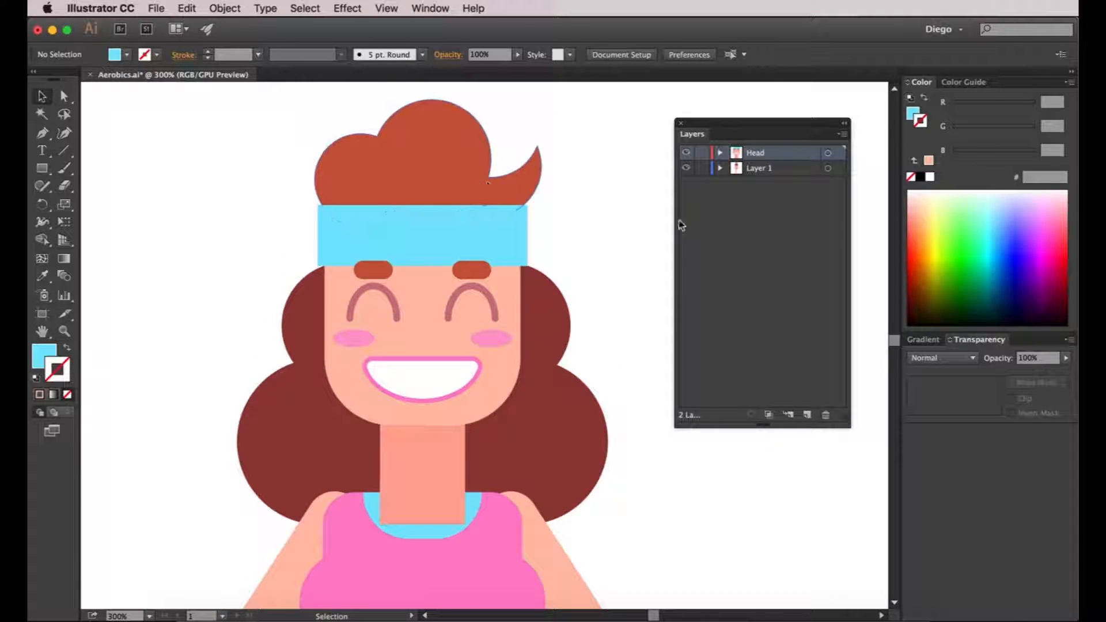
{"action": "left_click", "coordinate": [807, 415]}
{"action": "double_click", "coordinate": [763, 152]}
{"action": "type", "text": "Hair (Top)"}
{"action": "key", "text": "Return"}
- Move the top hair shape from Layer 1 onto the Hair (Top) layer
{"action": "left_click", "coordinate": [416, 159]}
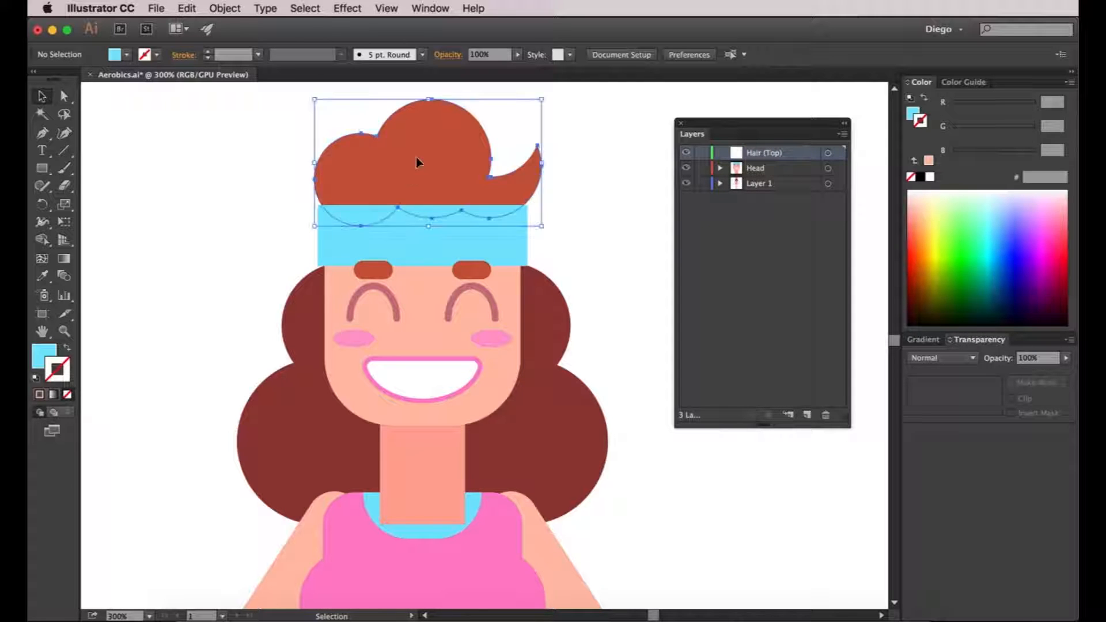
{"action": "left_click", "coordinate": [544, 354]}
{"action": "left_click", "coordinate": [593, 237]}
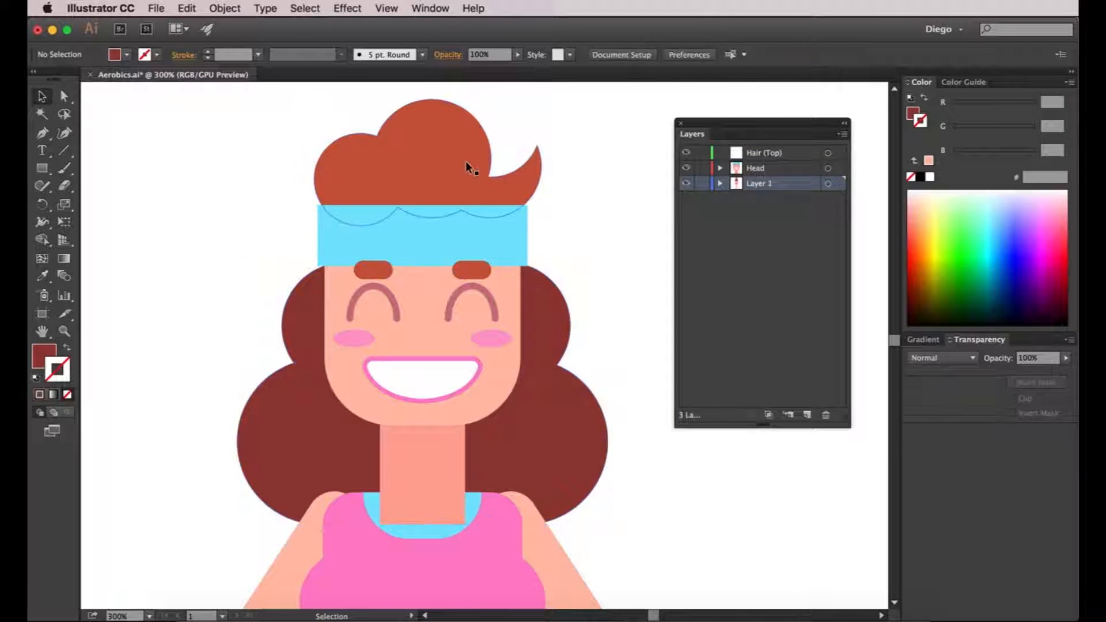
{"action": "left_click", "coordinate": [461, 160]}
{"action": "left_click_drag", "start_coordinate": [838, 183], "coordinate": [838, 153]}
{"action": "left_click", "coordinate": [609, 214]}
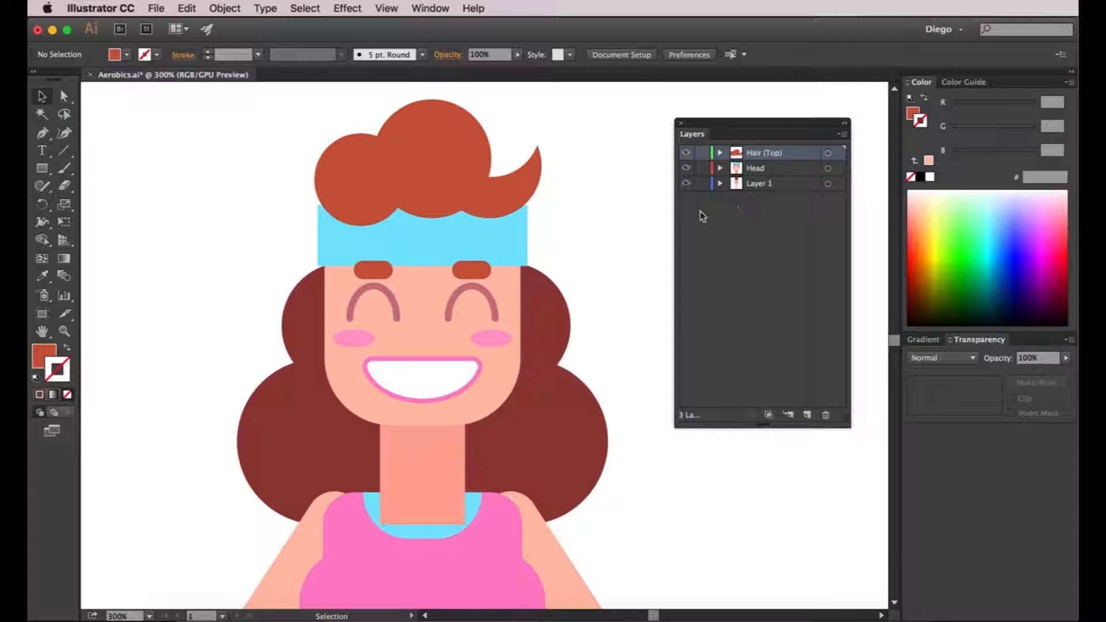
- Reorder the layers so Hair (Top) sits directly below Head, behind the headband
{"action": "left_click", "coordinate": [754, 168]}
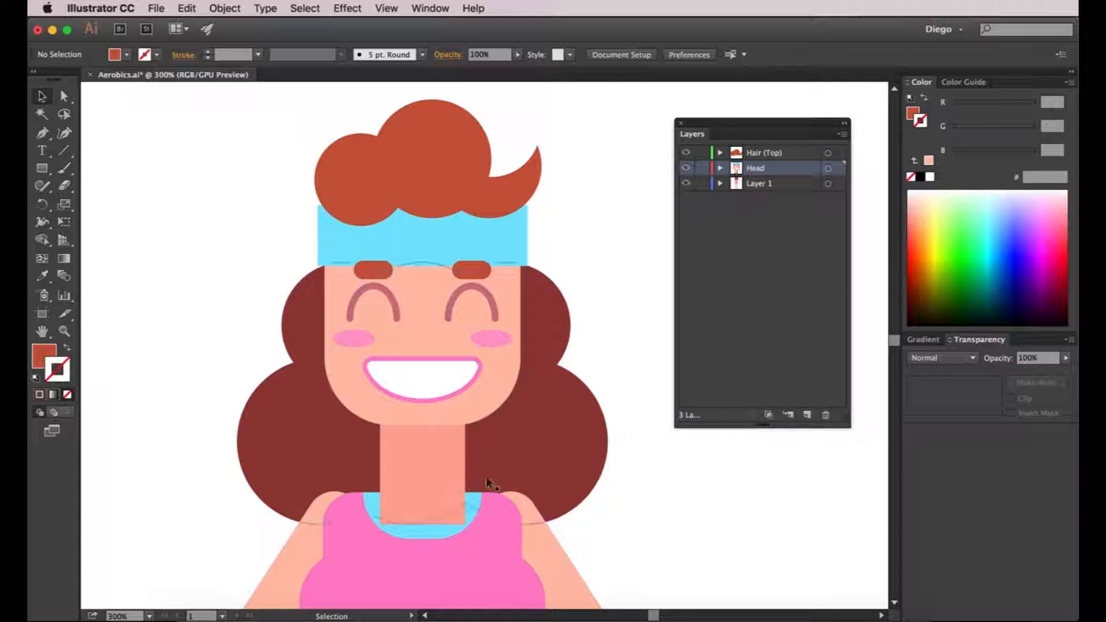
{"action": "left_click", "coordinate": [720, 183]}
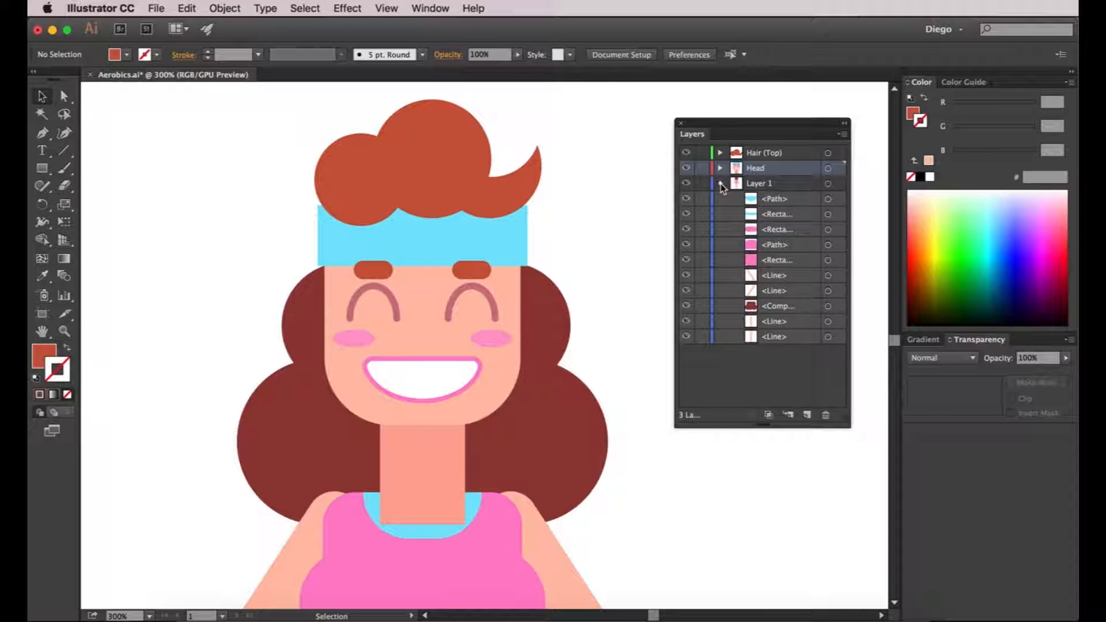
{"action": "left_click", "coordinate": [720, 183]}
{"action": "left_click", "coordinate": [736, 154]}
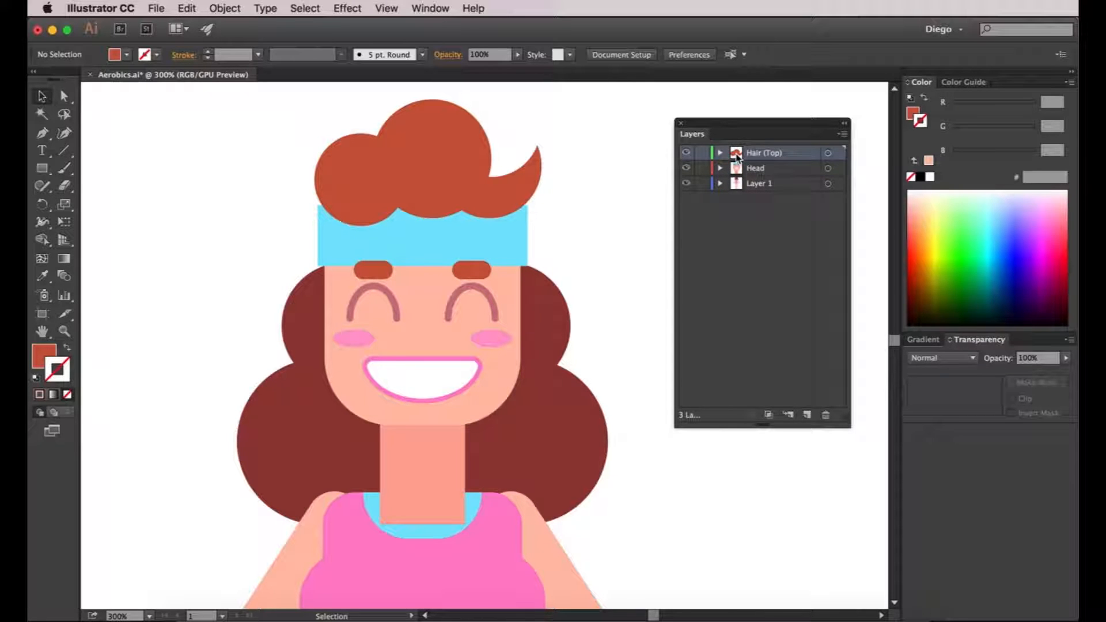
{"action": "left_click_drag", "start_coordinate": [736, 155], "coordinate": [742, 174]}
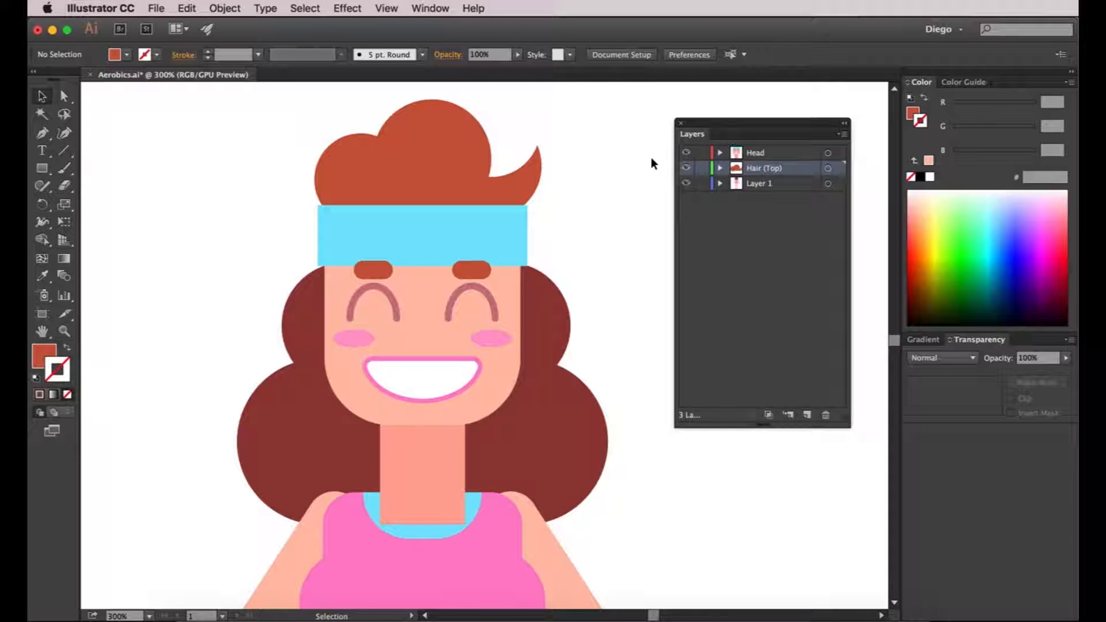
- Create a new layer named Torso directly above Layer 1
{"action": "left_click", "coordinate": [749, 183]}
{"action": "scroll", "coordinate": [640, 289], "scroll_direction": "down", "scroll_amount": 1}
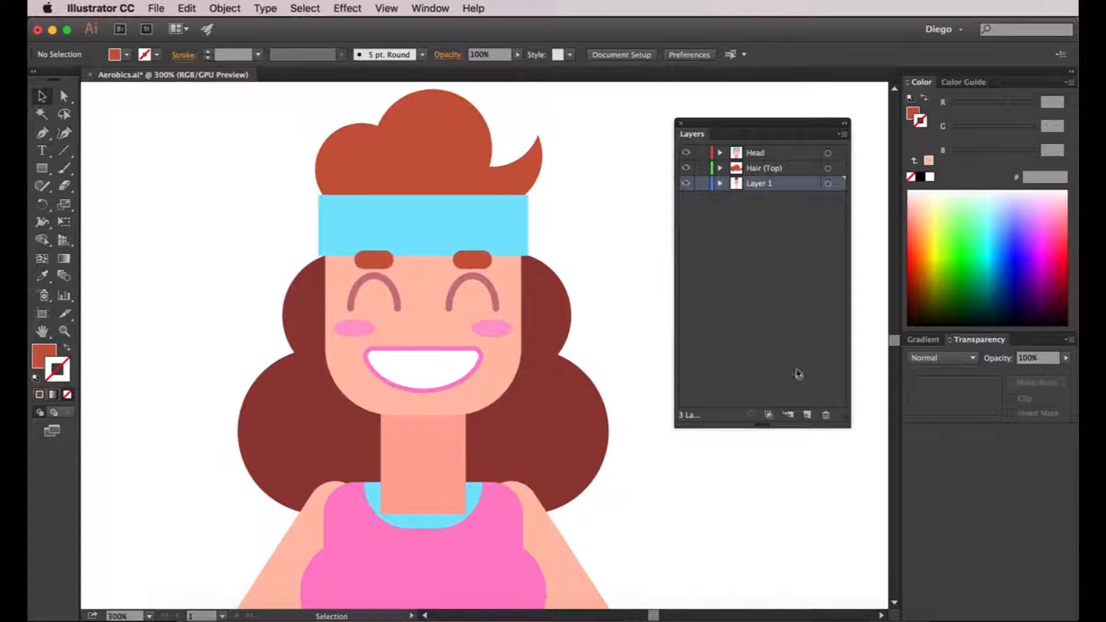
{"action": "left_click", "coordinate": [807, 414]}
{"action": "double_click", "coordinate": [760, 183]}
{"action": "type", "text": "Torso"}
{"action": "key", "text": "Return"}
- Group the blue collar, the pink torso and chest shapes, and the blue waistband together
{"action": "left_click_drag", "start_coordinate": [591, 375], "coordinate": [619, 213]}
{"action": "left_click", "coordinate": [464, 343]}
{"action": "left_click", "coordinate": [406, 333]}
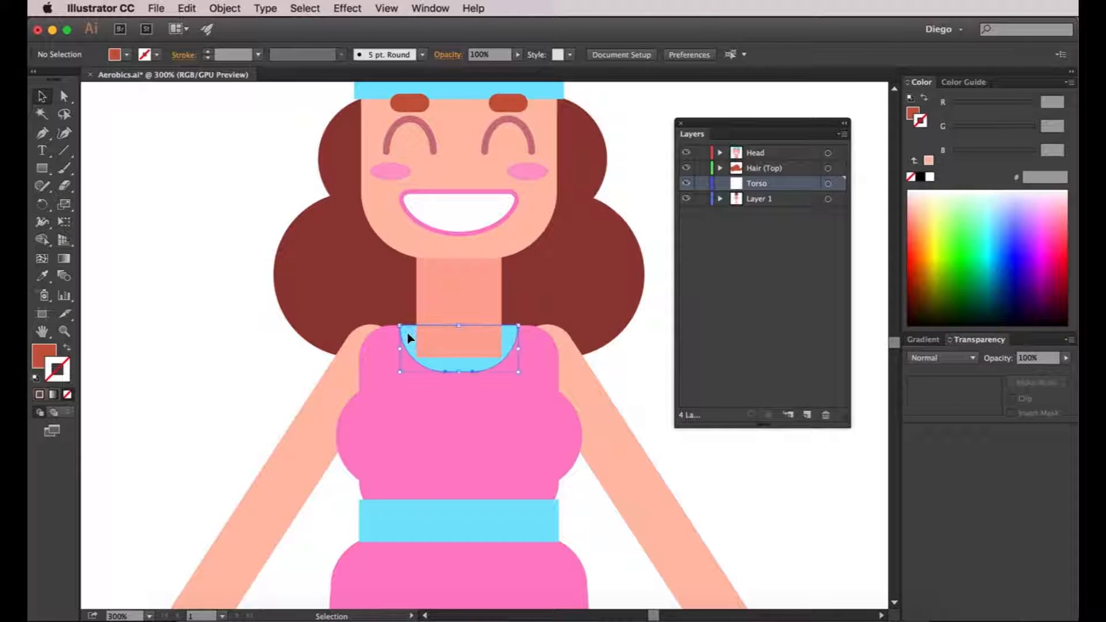
{"action": "left_click", "coordinate": [419, 432], "text": "shift"}
{"action": "left_click", "coordinate": [484, 532], "text": "shift"}
{"action": "left_click", "coordinate": [225, 8]}
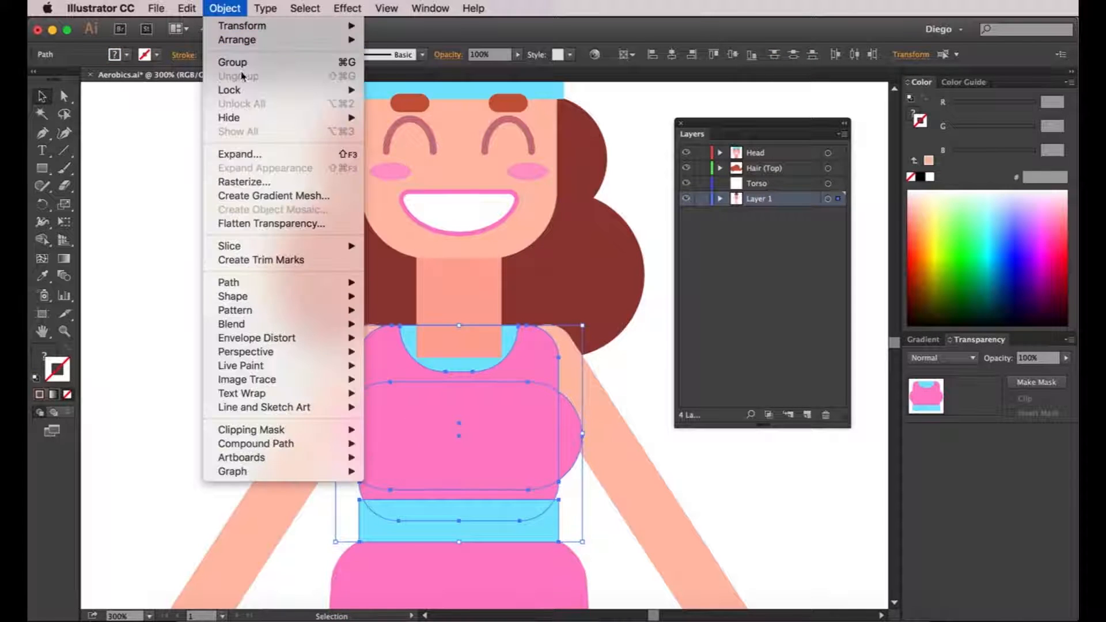
{"action": "left_click", "coordinate": [233, 64]}
{"action": "left_click", "coordinate": [634, 360]}
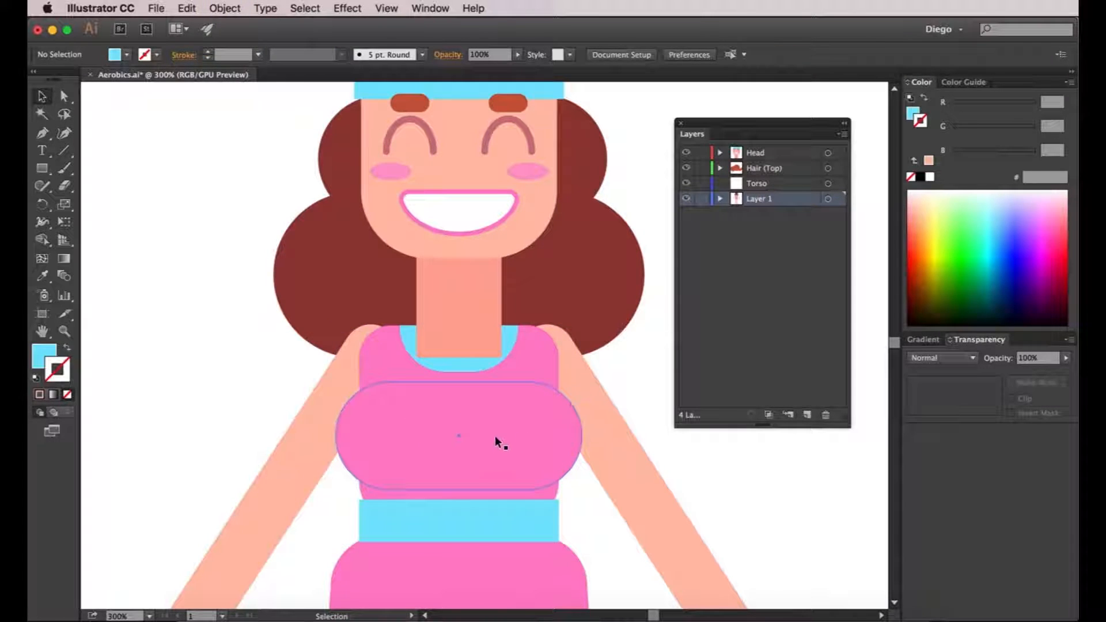
- Move the torso group onto the Torso layer and place that layer above Head
{"action": "left_click", "coordinate": [495, 435]}
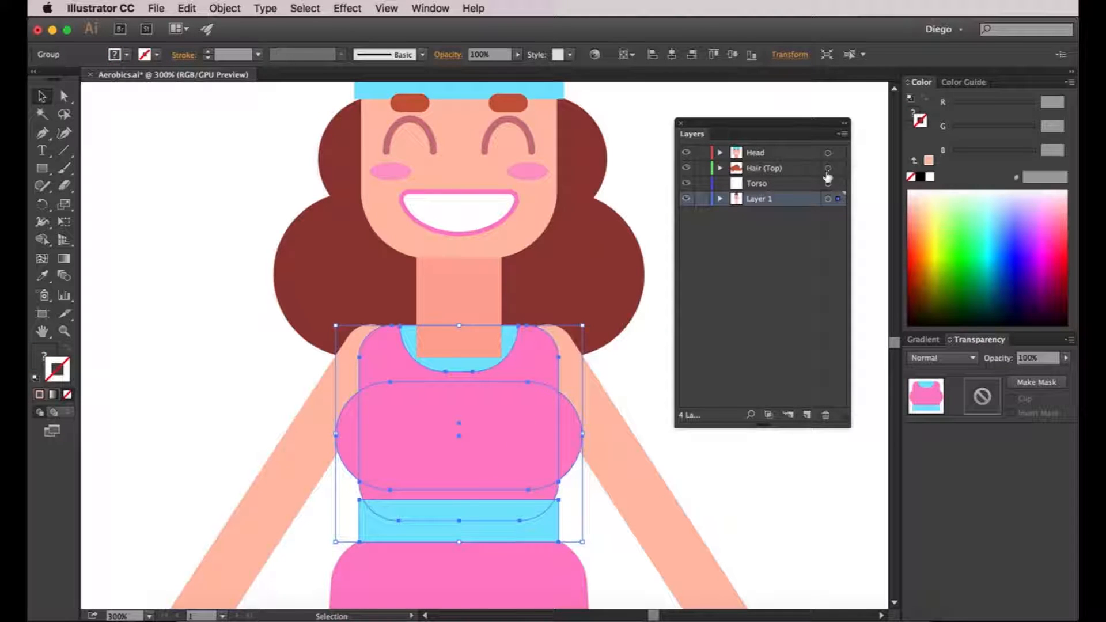
{"action": "left_click_drag", "start_coordinate": [840, 190], "coordinate": [839, 183]}
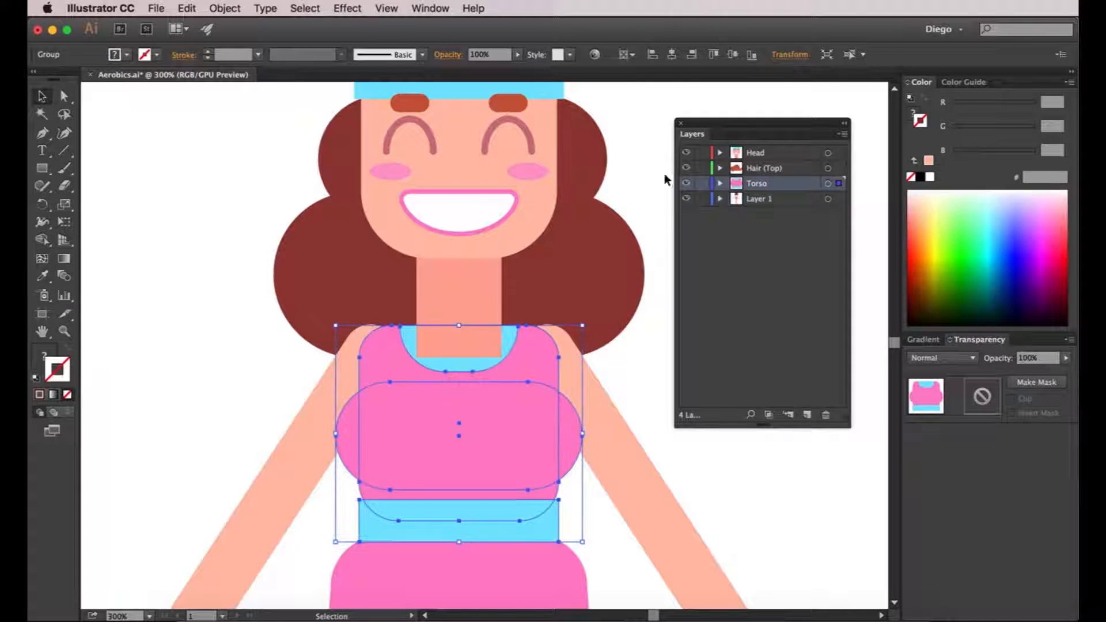
{"action": "left_click", "coordinate": [654, 148]}
{"action": "left_click_drag", "start_coordinate": [736, 183], "coordinate": [747, 148]}
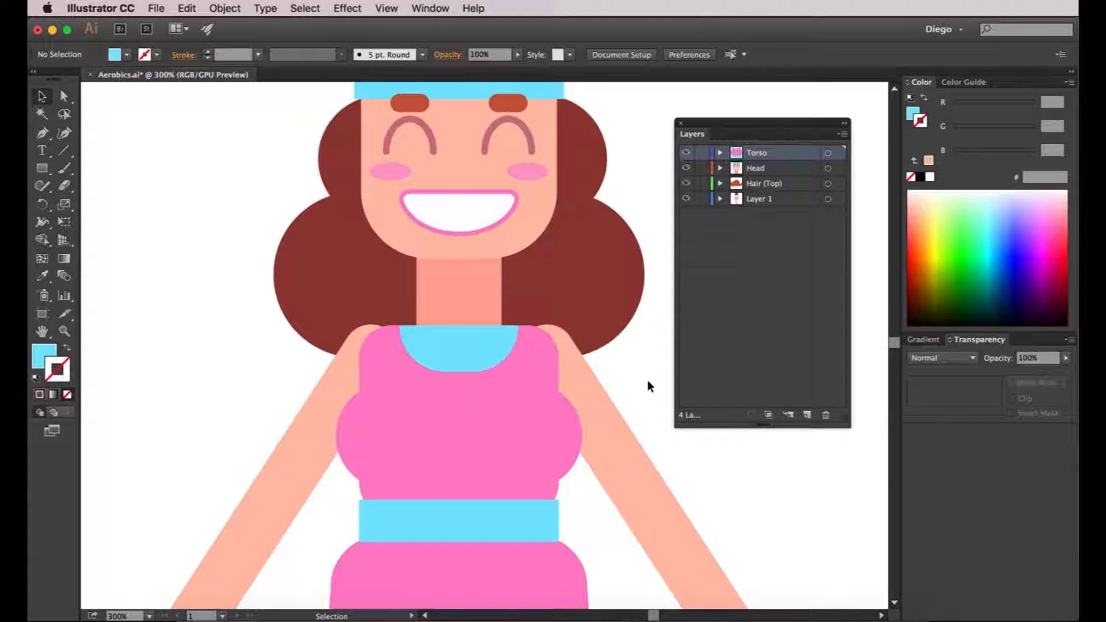
- Create a layer named Skirt directly above Layer 1 and move the pink skirt shape onto it
{"action": "key", "text": "super+minus"}
{"action": "left_click_drag", "start_coordinate": [593, 325], "coordinate": [583, 235]}
{"action": "left_click", "coordinate": [527, 431]}
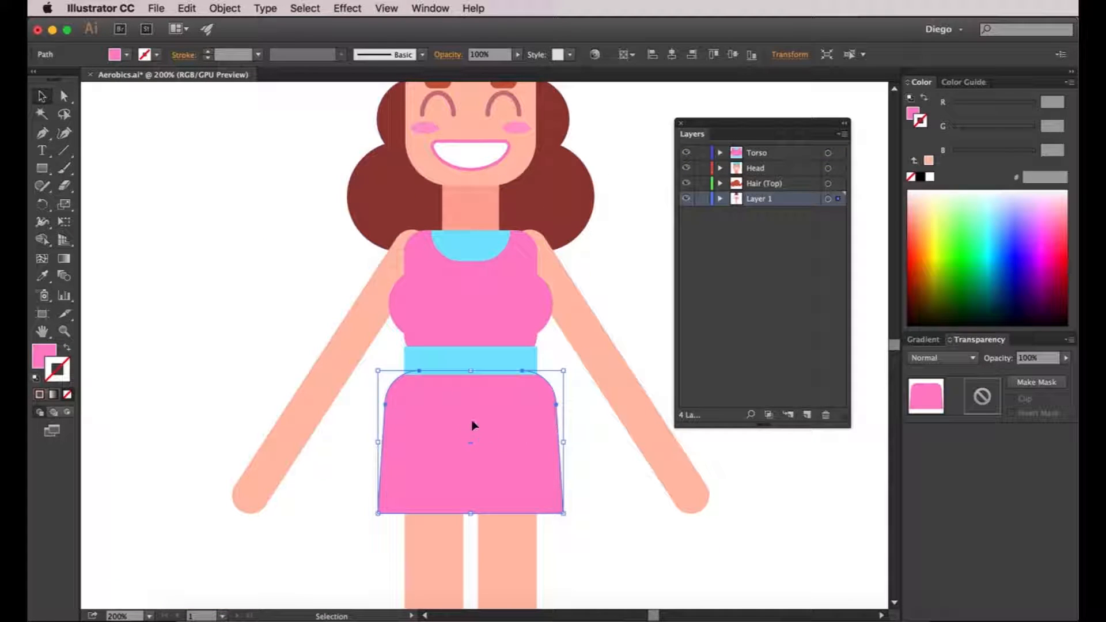
{"action": "left_click", "coordinate": [807, 415]}
{"action": "double_click", "coordinate": [762, 198]}
{"action": "type", "text": "Skirt"}
{"action": "key", "text": "Return"}
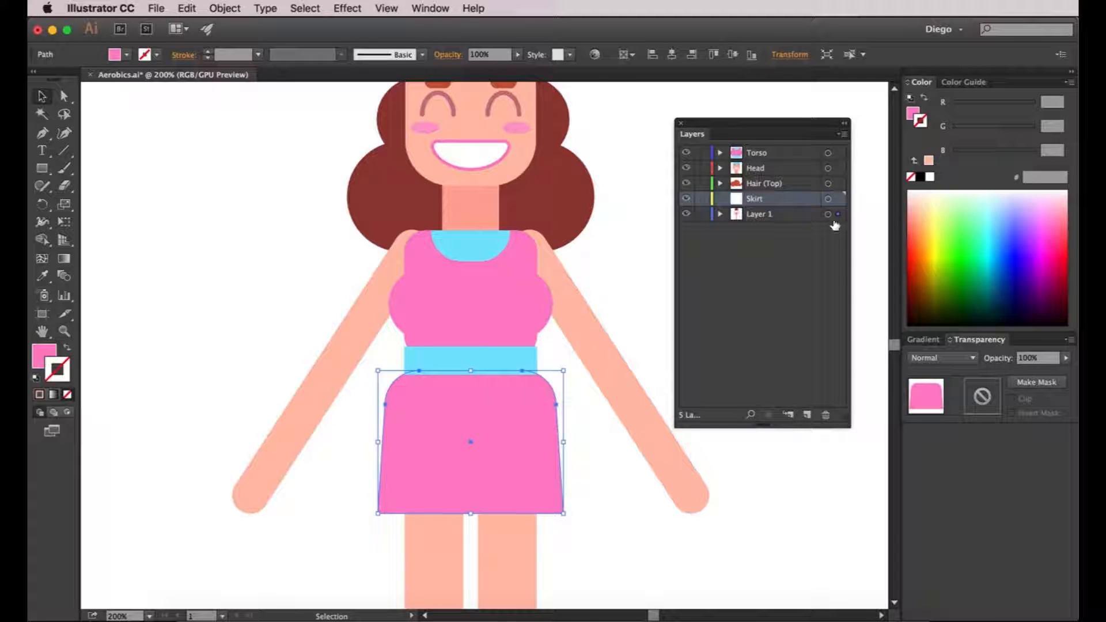
{"action": "left_click_drag", "start_coordinate": [839, 216], "coordinate": [838, 199]}
{"action": "left_click", "coordinate": [638, 205]}
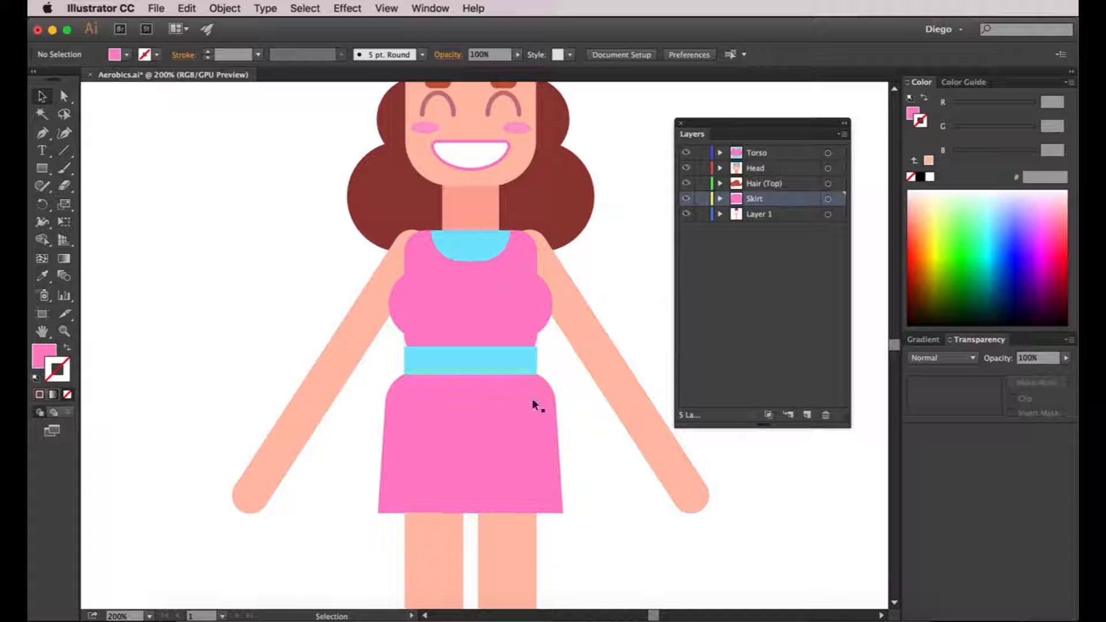
- Nudge the pink skirt slightly down below the waistband and extend its hem a little lower
{"action": "left_click", "coordinate": [531, 398]}
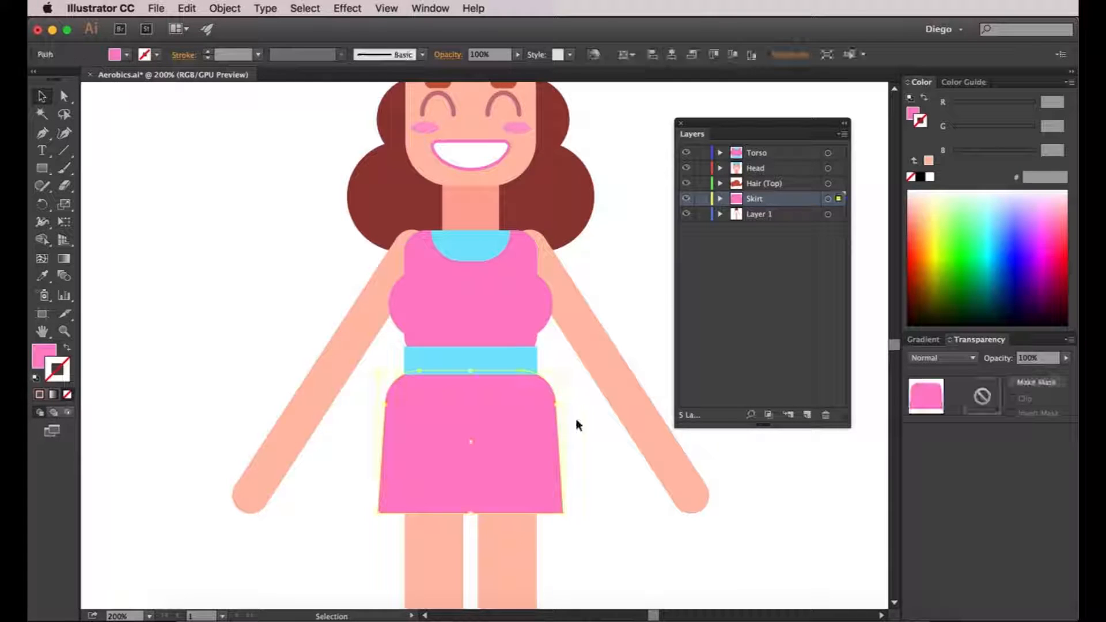
{"action": "key", "text": "Down"}
{"action": "key", "text": "Down"}
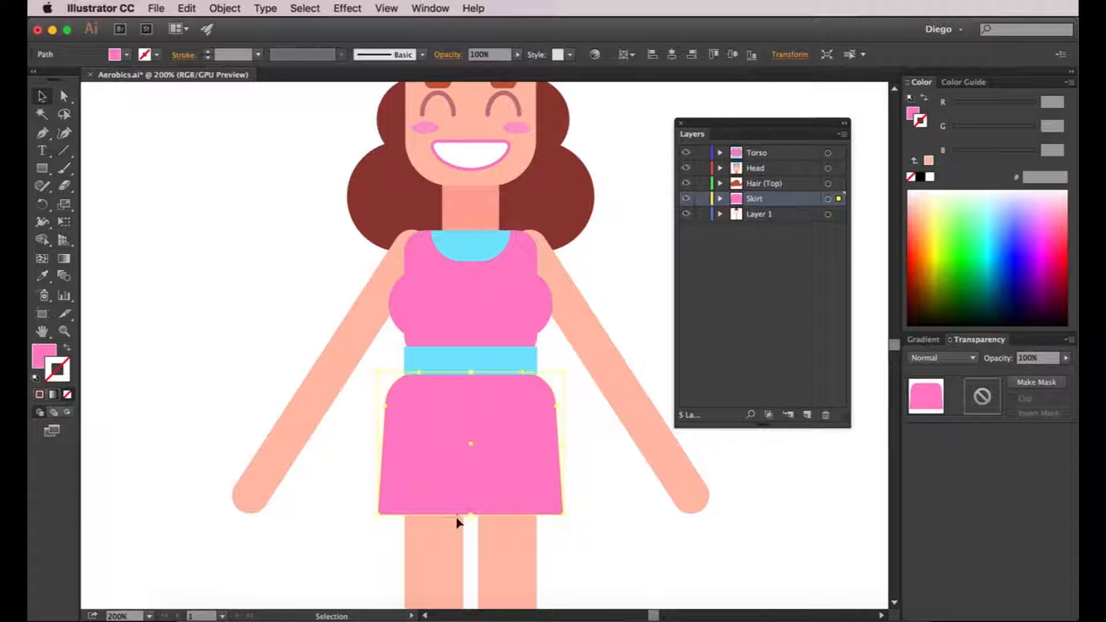
{"action": "left_click_drag", "start_coordinate": [470, 515], "coordinate": [472, 520]}
{"action": "left_click", "coordinate": [622, 526]}
{"action": "scroll", "coordinate": [622, 482], "scroll_direction": "down", "scroll_amount": 5}
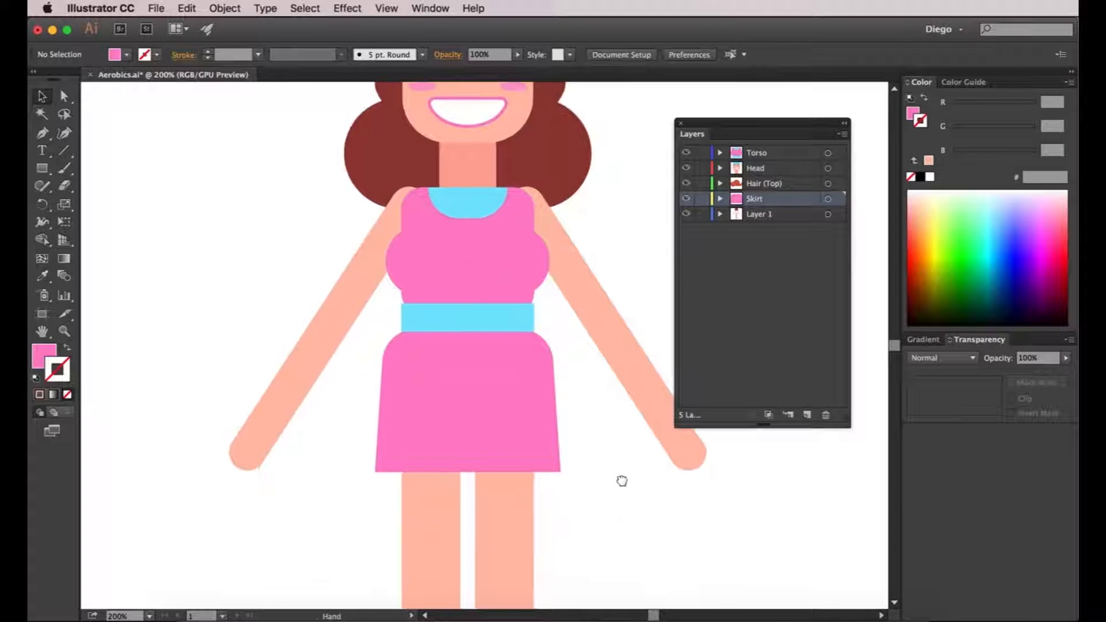
- Isolate Layer 1, Skirt and Hair (Top) one at a time to check which shapes each layer holds
{"action": "key", "text": "super+1"}
{"action": "left_click_drag", "start_coordinate": [582, 443], "coordinate": [562, 400]}
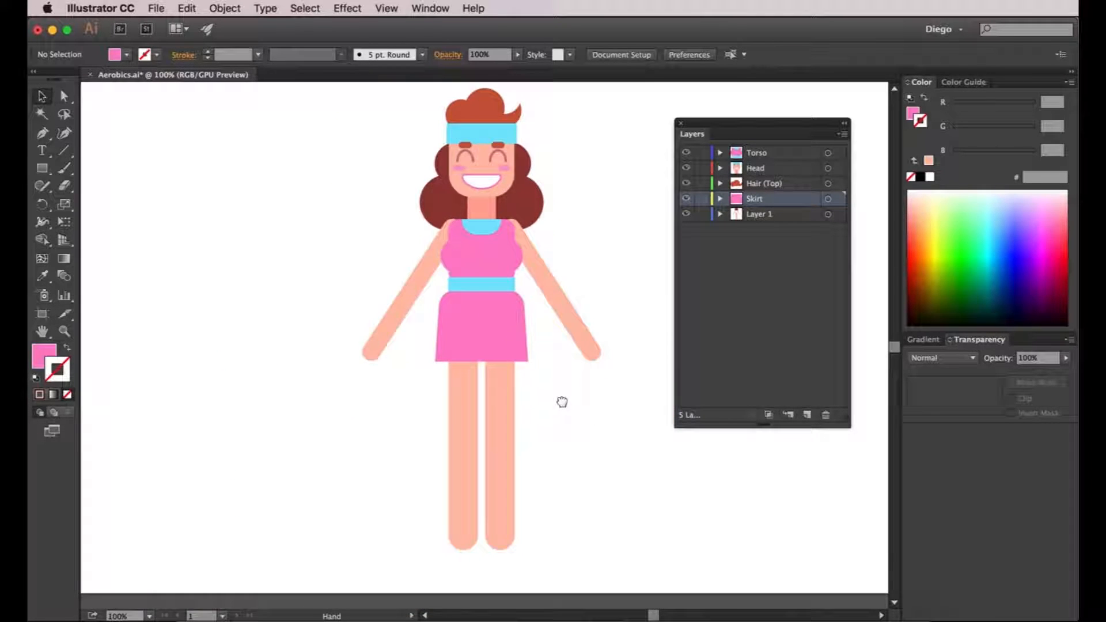
{"action": "left_click", "coordinate": [745, 214]}
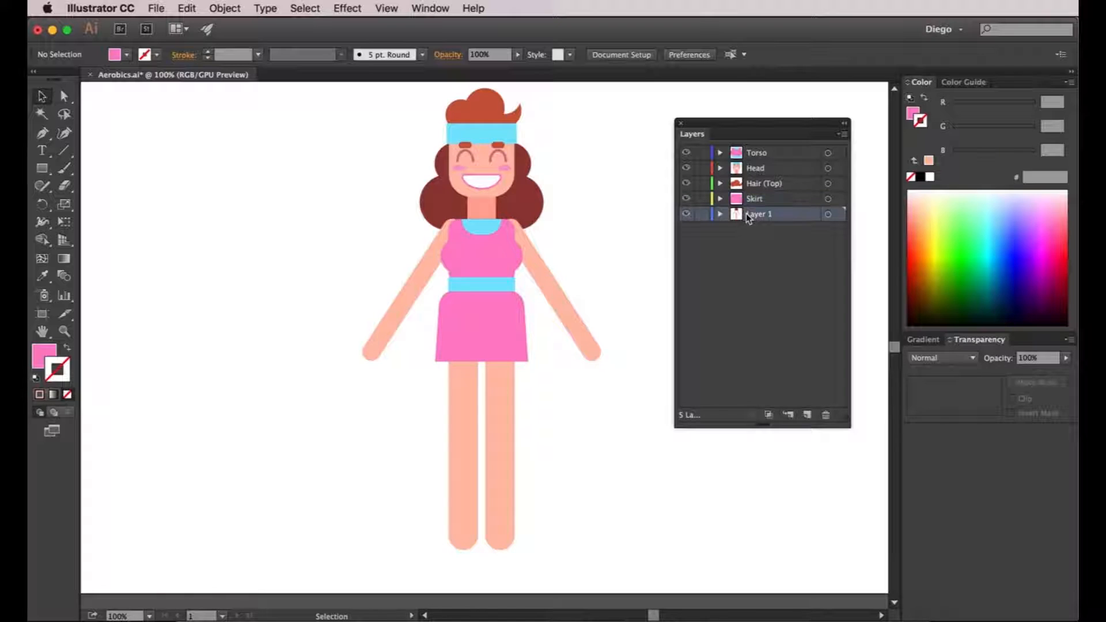
{"action": "left_click", "coordinate": [686, 214], "text": "alt"}
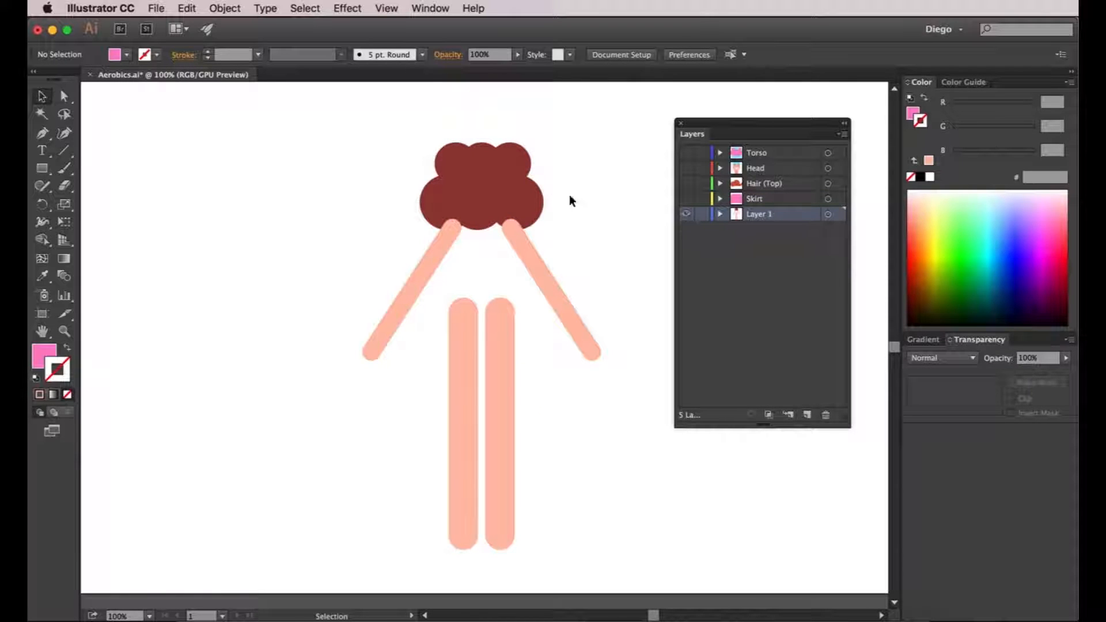
{"action": "left_click", "coordinate": [688, 215], "text": "alt"}
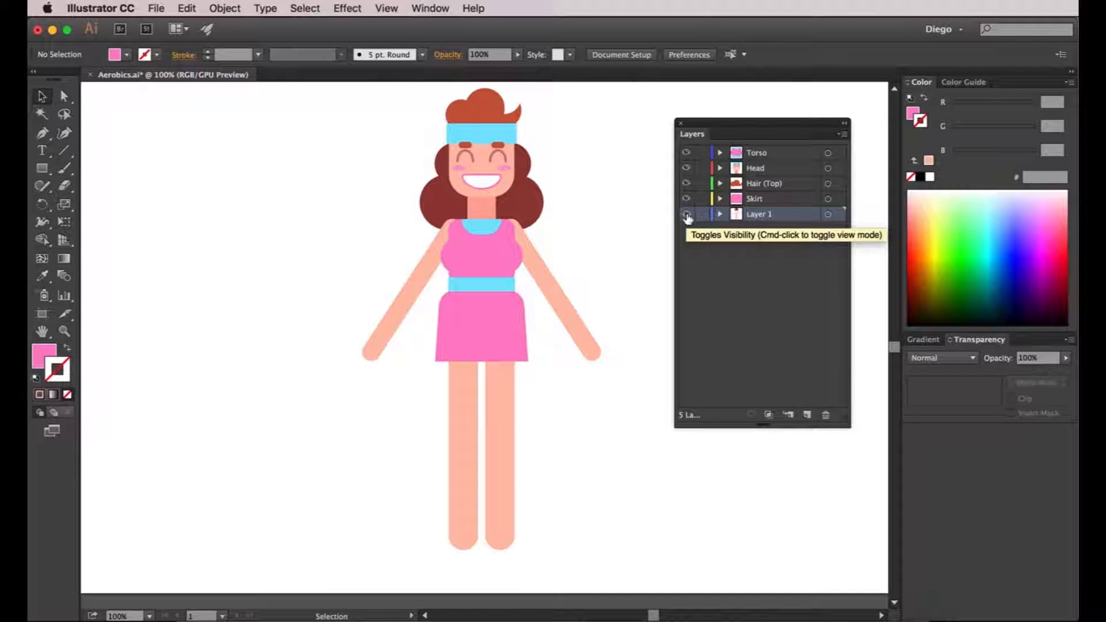
{"action": "left_click", "coordinate": [685, 215], "text": "alt"}
{"action": "left_click", "coordinate": [685, 215], "text": "alt"}
{"action": "left_click", "coordinate": [685, 216], "text": "alt"}
{"action": "left_click", "coordinate": [685, 216], "text": "alt"}
{"action": "left_click", "coordinate": [686, 216], "text": "alt"}
{"action": "left_click", "coordinate": [686, 215], "text": "alt"}
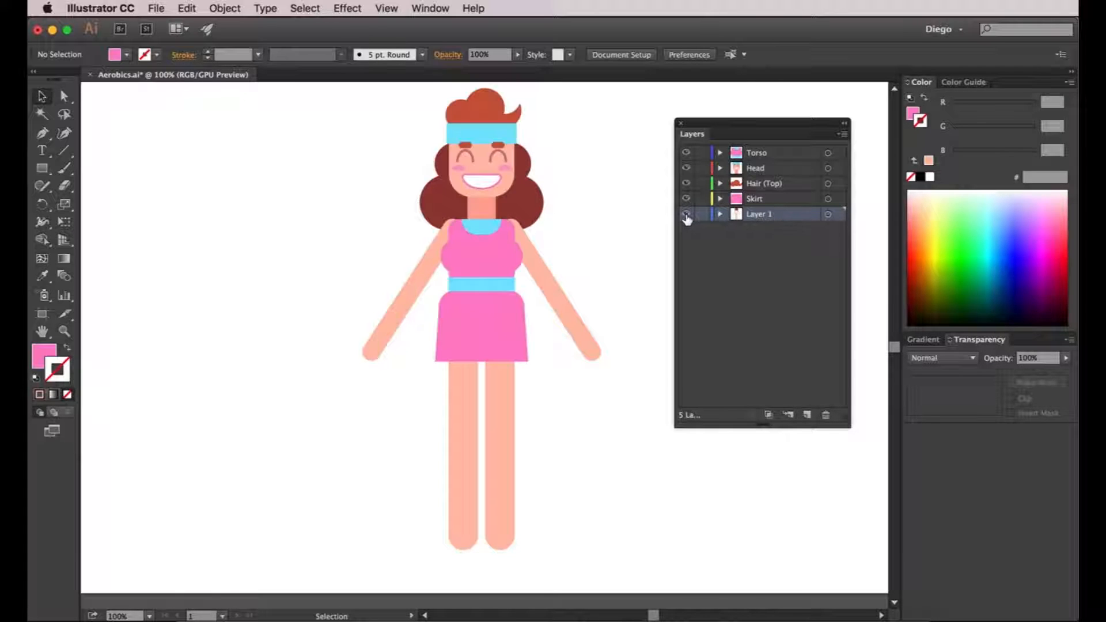
{"action": "left_click", "coordinate": [686, 199], "text": "alt"}
{"action": "left_click", "coordinate": [686, 198], "text": "alt"}
{"action": "left_click", "coordinate": [686, 183], "text": "alt"}
{"action": "left_click", "coordinate": [686, 183], "text": "alt"}
- Create a layer named Hair (Bottom) directly above Layer 1 and move the dark back hair onto it
{"action": "left_click", "coordinate": [807, 415]}
{"action": "double_click", "coordinate": [756, 219]}
{"action": "type", "text": "Hair (Bottom)"}
{"action": "key", "text": "Return"}
{"action": "left_click", "coordinate": [530, 196]}
{"action": "left_click_drag", "start_coordinate": [837, 230], "coordinate": [836, 213]}
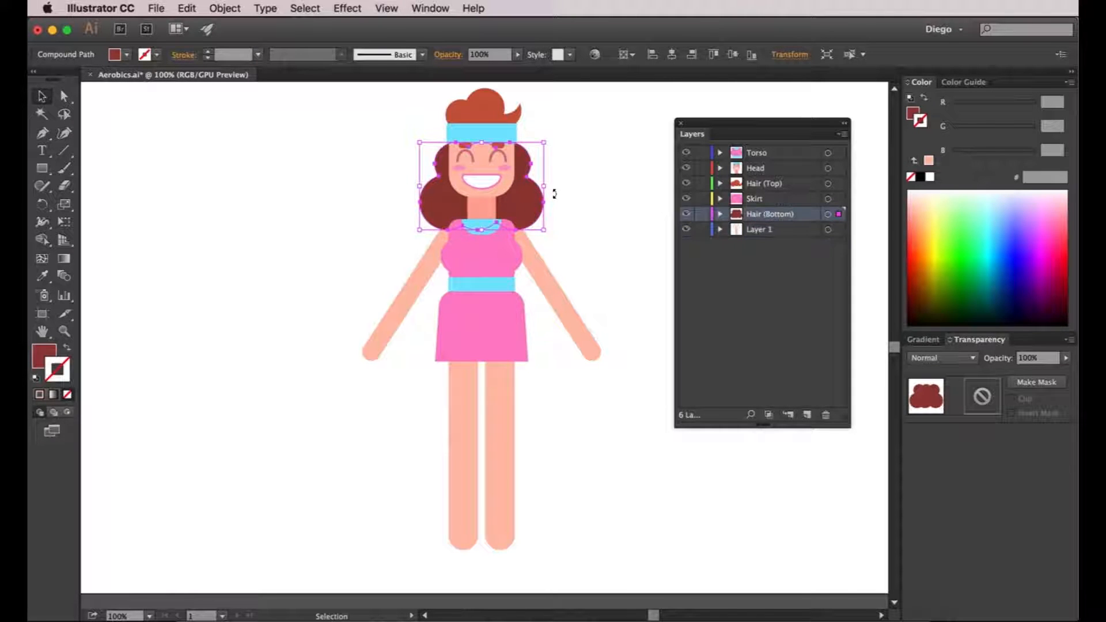
{"action": "left_click", "coordinate": [610, 181]}
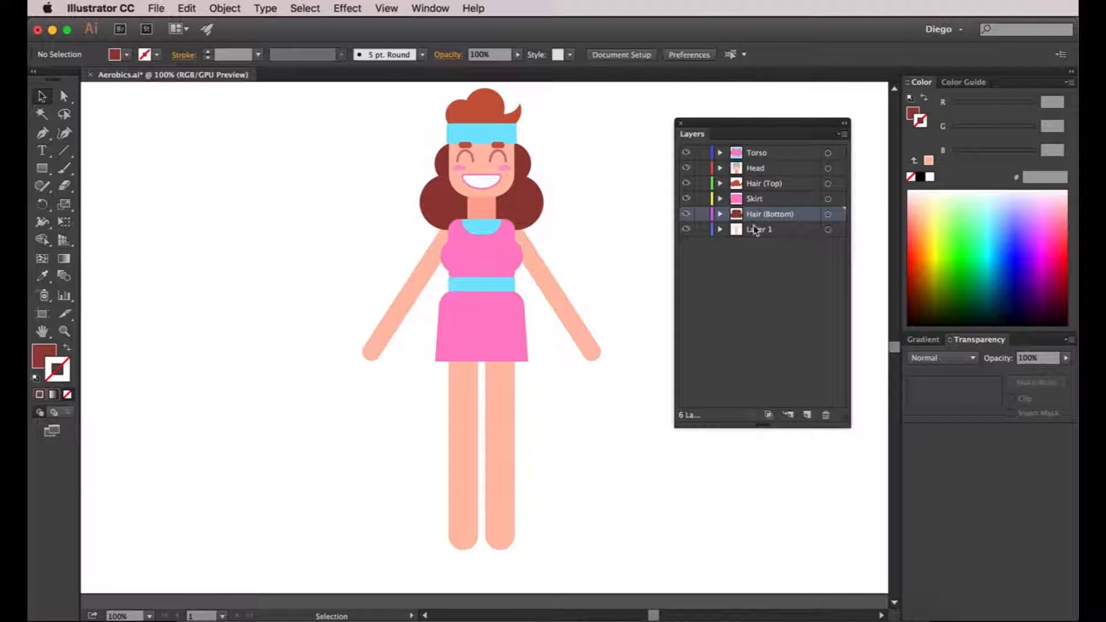
- Create a layer named L Arm above Hair (Bottom) and move the arm on the left side onto it
{"action": "left_click", "coordinate": [807, 414]}
{"action": "double_click", "coordinate": [759, 215]}
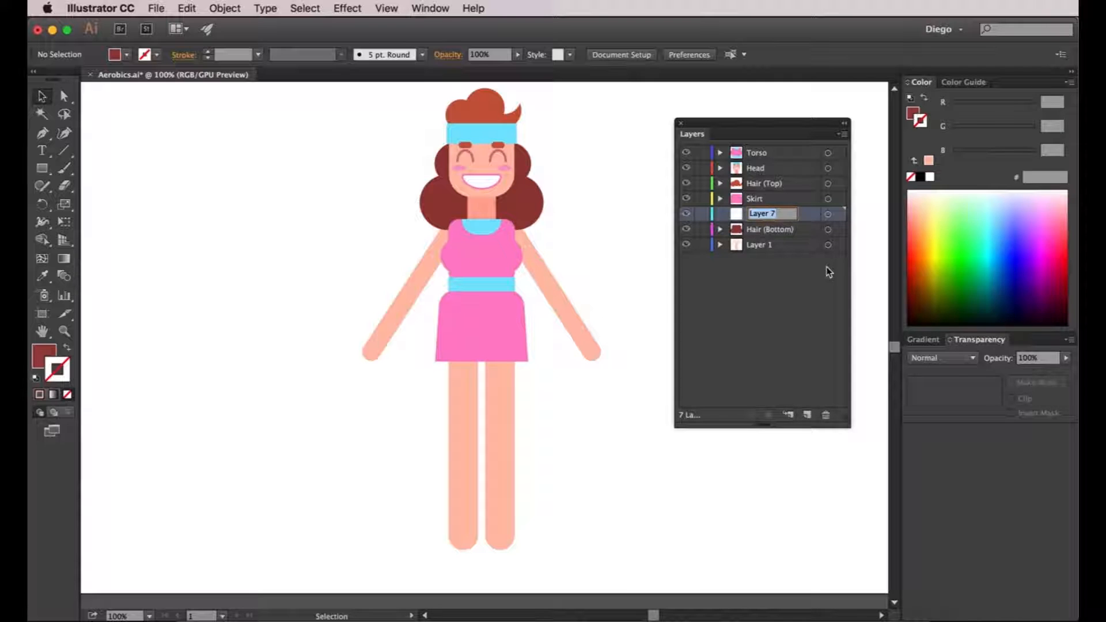
{"action": "type", "text": "L Arm"}
{"action": "key", "text": "Return"}
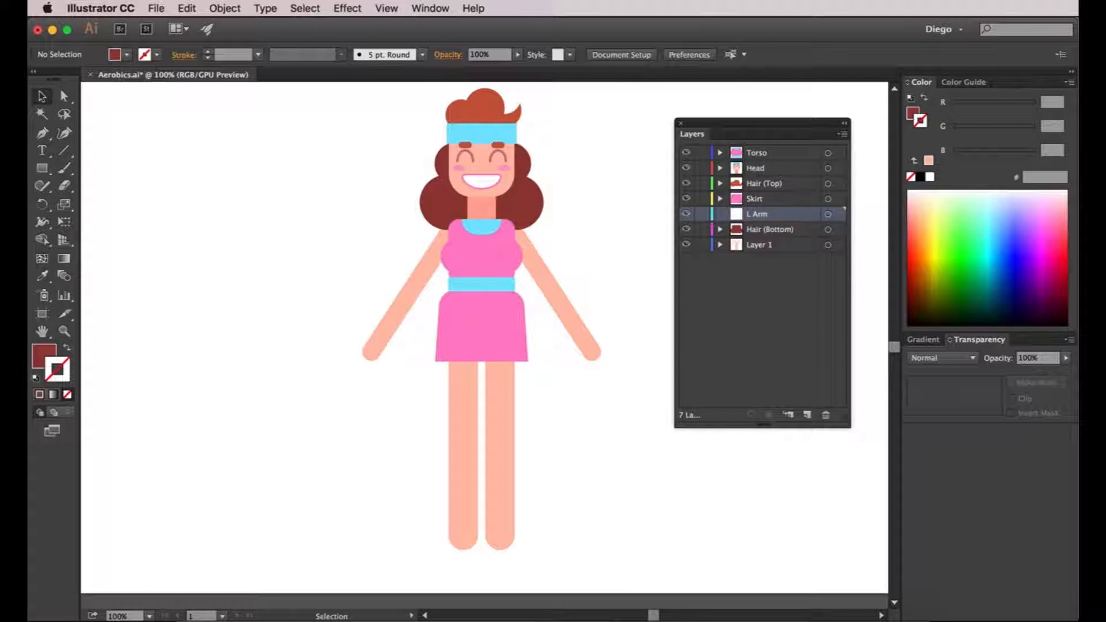
{"action": "left_click", "coordinate": [419, 277]}
{"action": "left_click_drag", "start_coordinate": [838, 246], "coordinate": [839, 215]}
{"action": "left_click", "coordinate": [631, 254]}
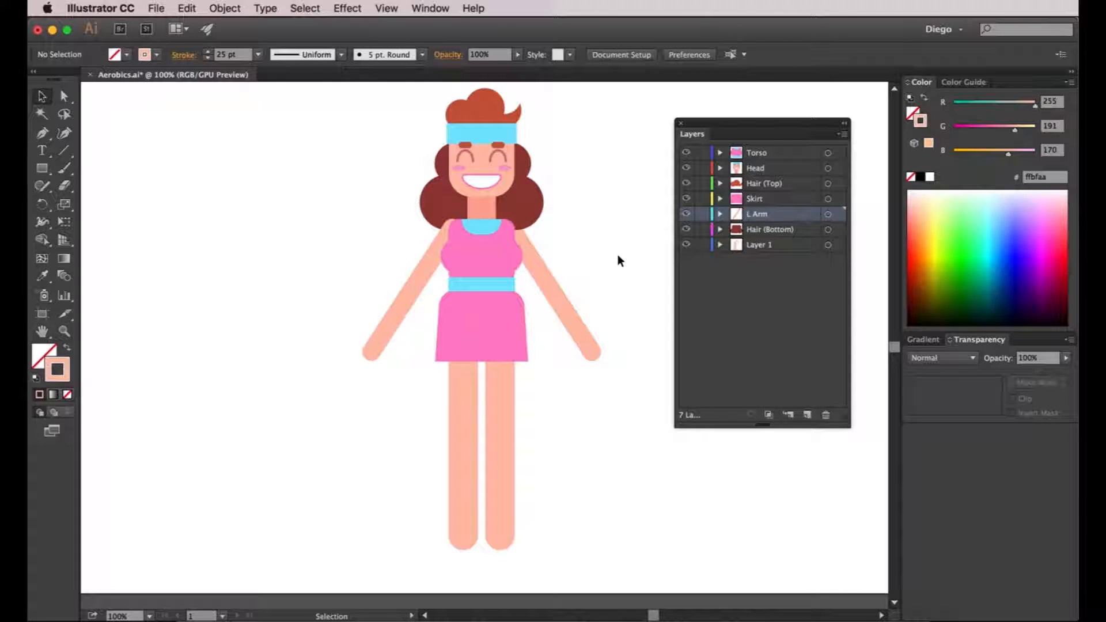
- Put the arm on the right side on a new layer named R Arm and place the L Arm layer above it
{"action": "left_click", "coordinate": [807, 415]}
{"action": "double_click", "coordinate": [758, 214]}
{"action": "type", "text": "R Arm"}
{"action": "key", "text": "Return"}
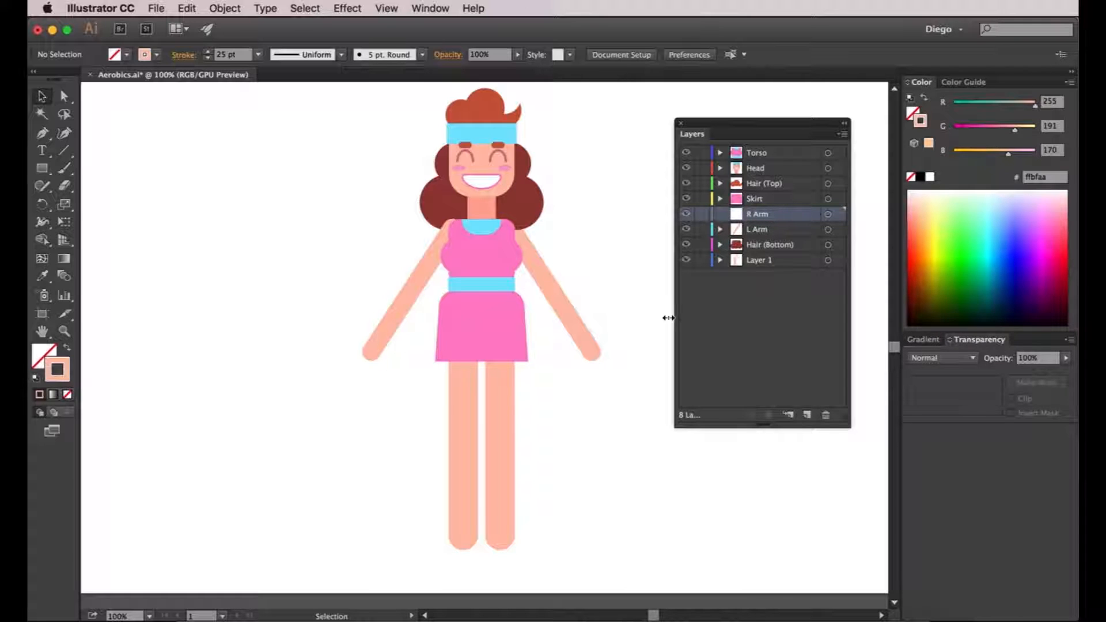
{"action": "left_click", "coordinate": [565, 318]}
{"action": "left_click_drag", "start_coordinate": [839, 262], "coordinate": [840, 214]}
{"action": "left_click", "coordinate": [626, 216]}
{"action": "left_click_drag", "start_coordinate": [752, 229], "coordinate": [744, 212]}
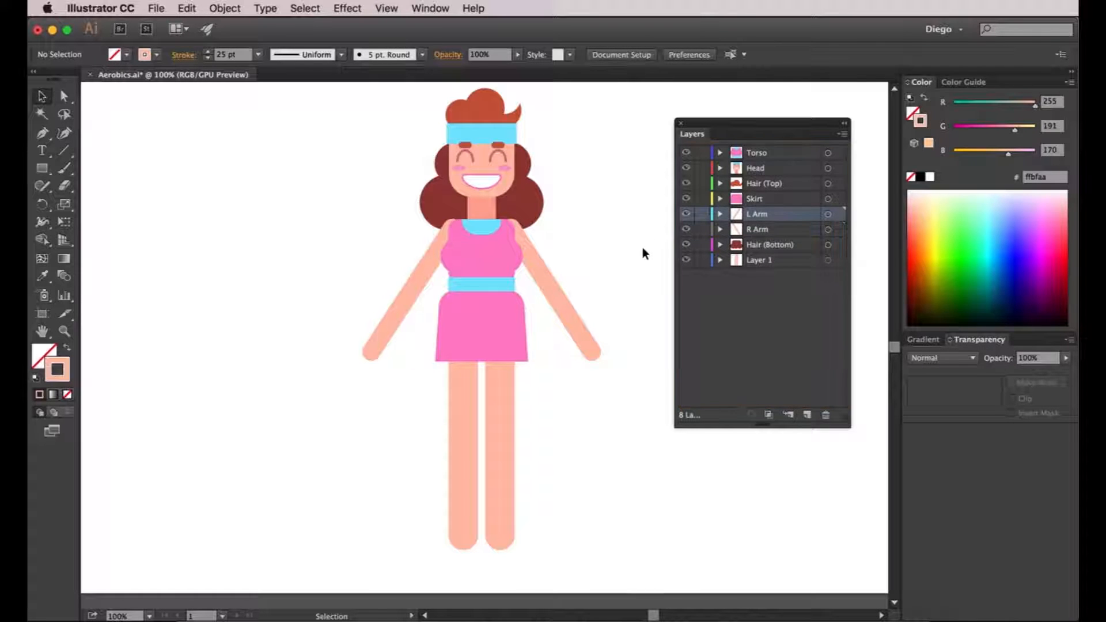
- Create a layer named L Leg directly above Layer 1 and move the leg on the left side onto it
{"action": "left_click", "coordinate": [746, 245]}
{"action": "left_click", "coordinate": [747, 262]}
{"action": "left_click", "coordinate": [807, 414]}
{"action": "double_click", "coordinate": [757, 261]}
{"action": "type", "text": "L Leg"}
{"action": "key", "text": "Return"}
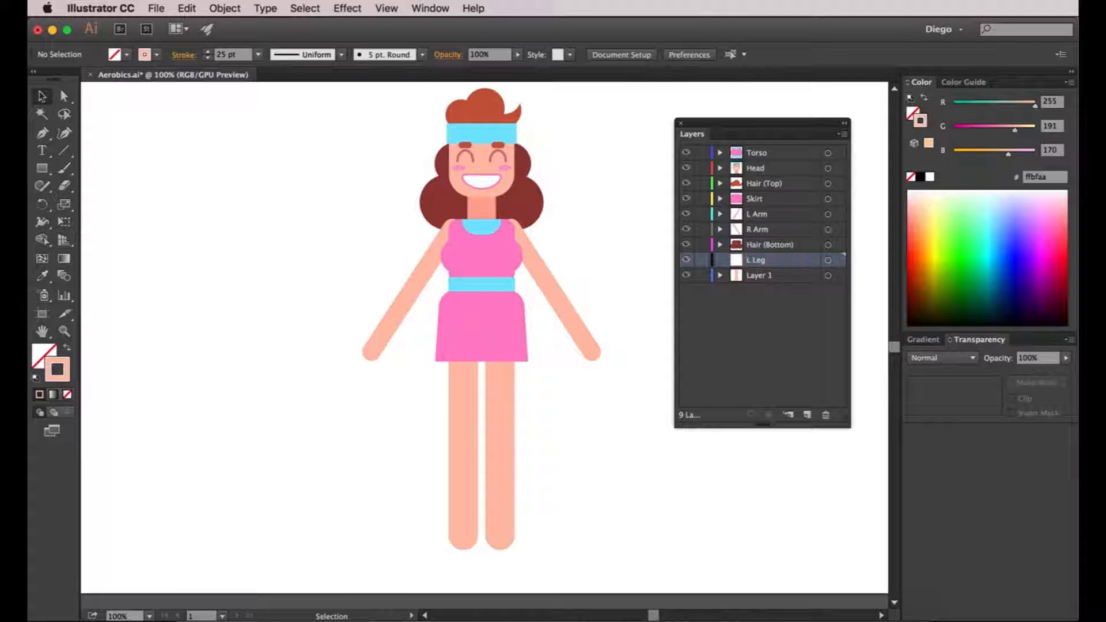
{"action": "left_click", "coordinate": [455, 416]}
{"action": "left_click_drag", "start_coordinate": [838, 276], "coordinate": [838, 261]}
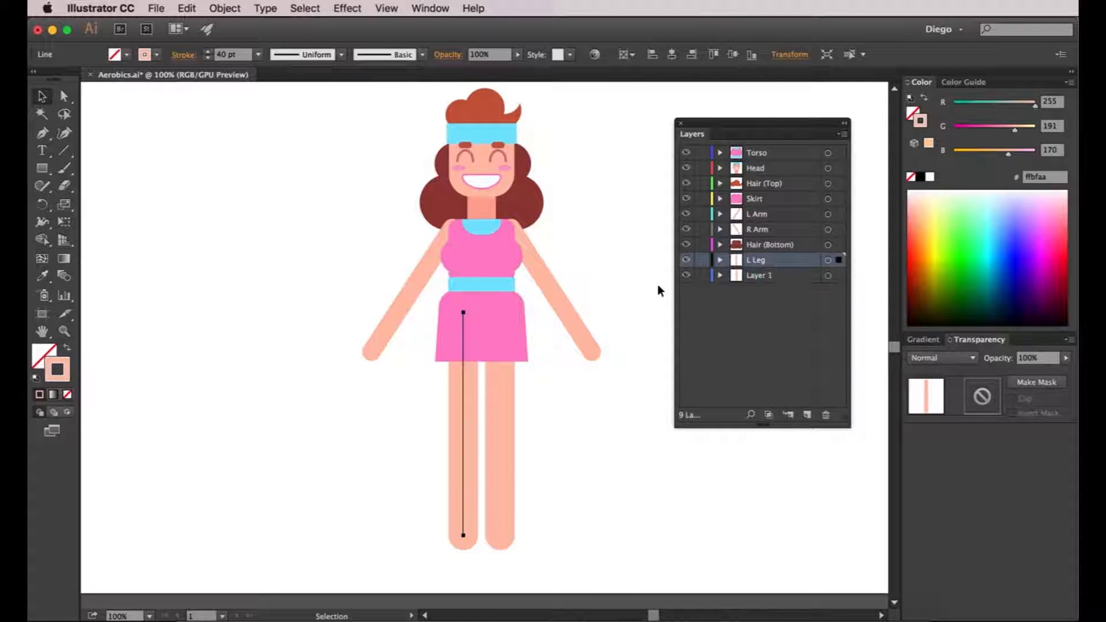
{"action": "left_click", "coordinate": [654, 285]}
- Check that Layer 1 holds only the remaining leg and rename the layer R Leg
{"action": "left_click", "coordinate": [686, 277], "text": "alt"}
{"action": "left_click", "coordinate": [686, 277], "text": "alt"}
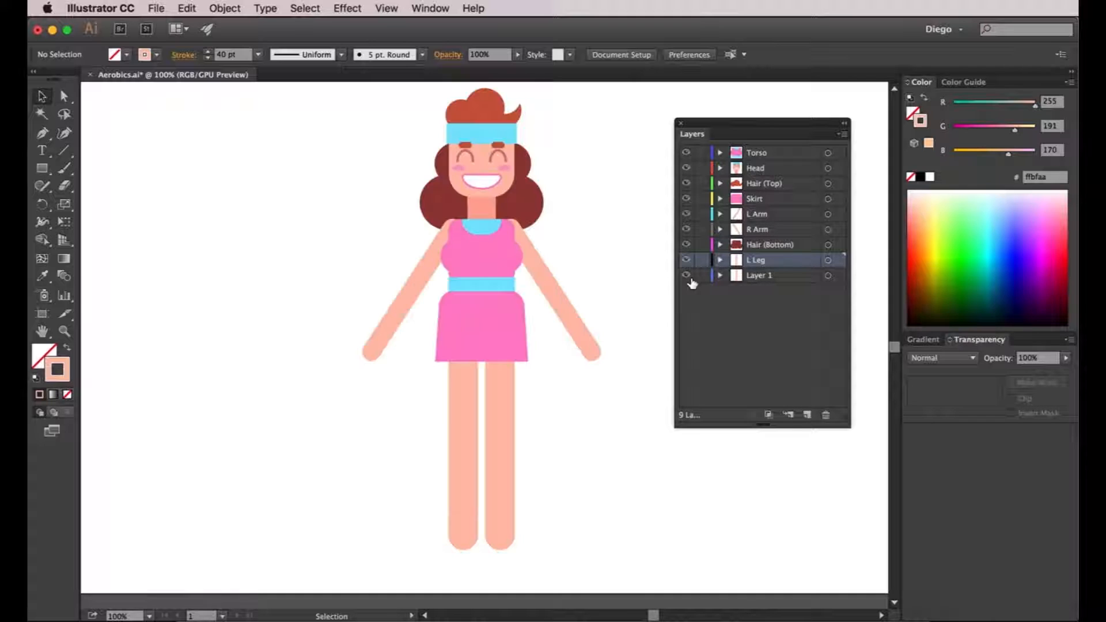
{"action": "double_click", "coordinate": [761, 276]}
{"action": "type", "text": "R Leg"}
{"action": "key", "text": "Return"}
- Select the whole character and move it slightly higher and to the left on the artboard
{"action": "key", "text": "super+minus"}
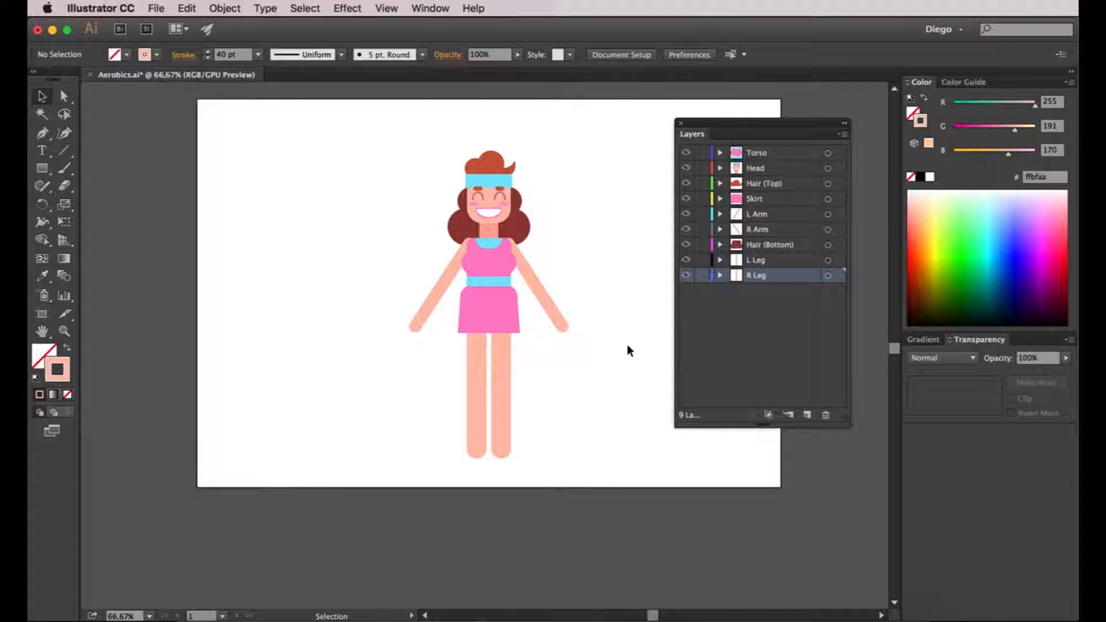
{"action": "left_click_drag", "start_coordinate": [392, 123], "coordinate": [594, 472]}
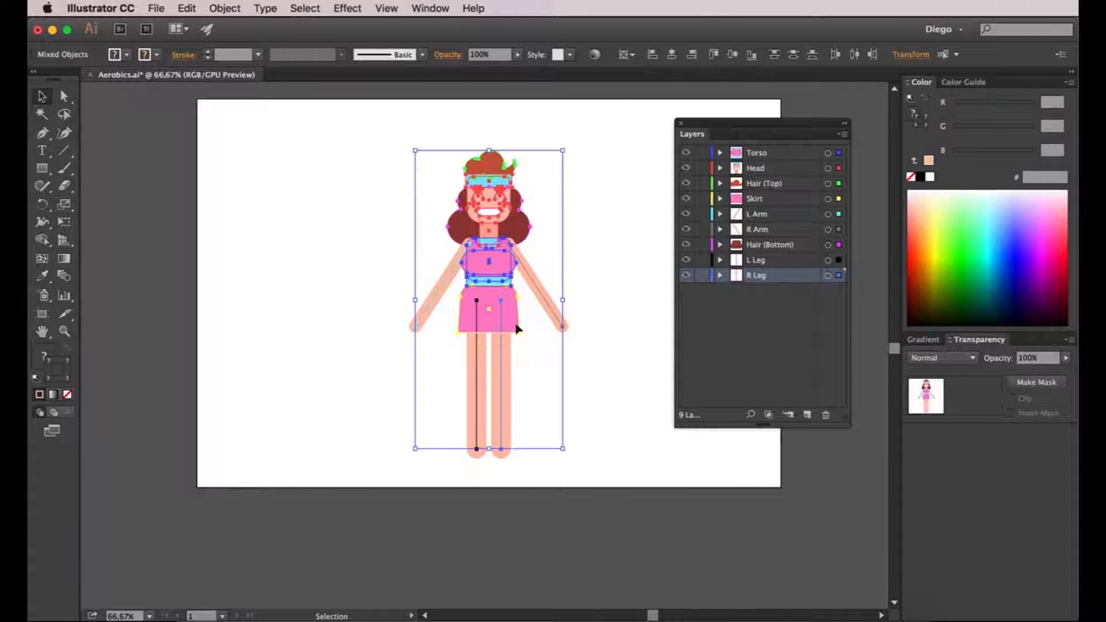
{"action": "left_click_drag", "start_coordinate": [495, 312], "coordinate": [479, 296]}
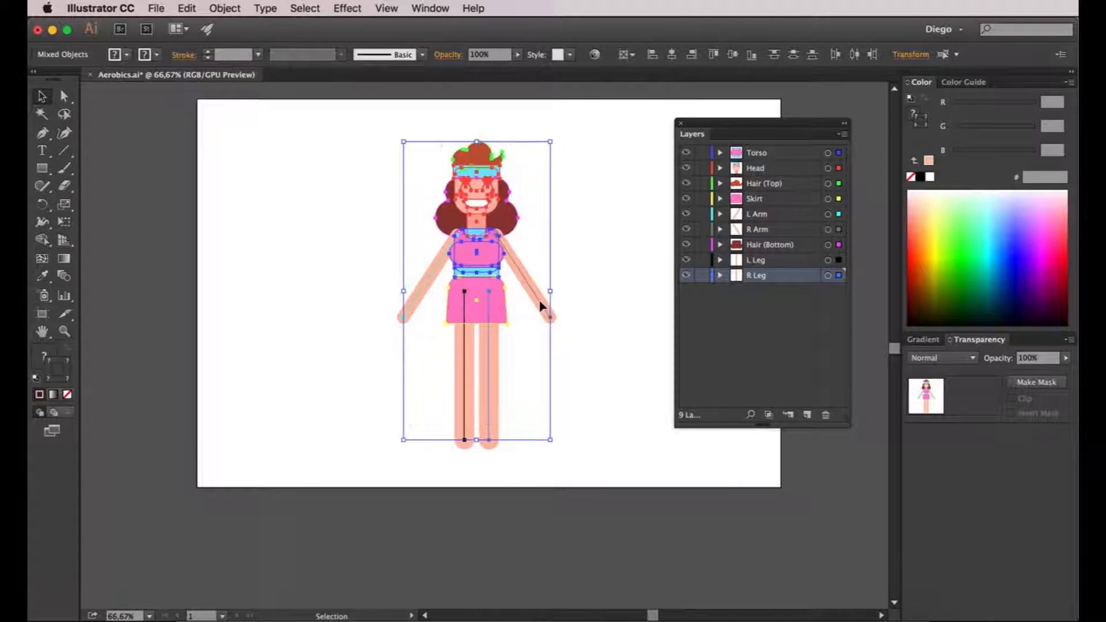
{"action": "key", "text": "Up"}
{"action": "key", "text": "Up"}
{"action": "key", "text": "Up"}
{"action": "key", "text": "Up"}
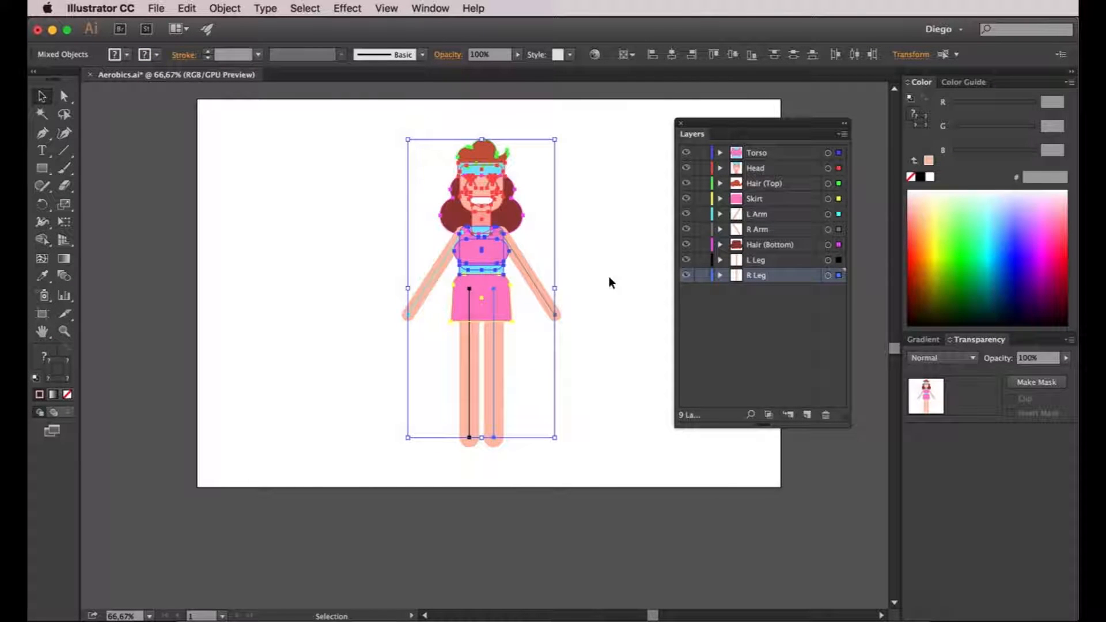
{"action": "left_click", "coordinate": [608, 254]}
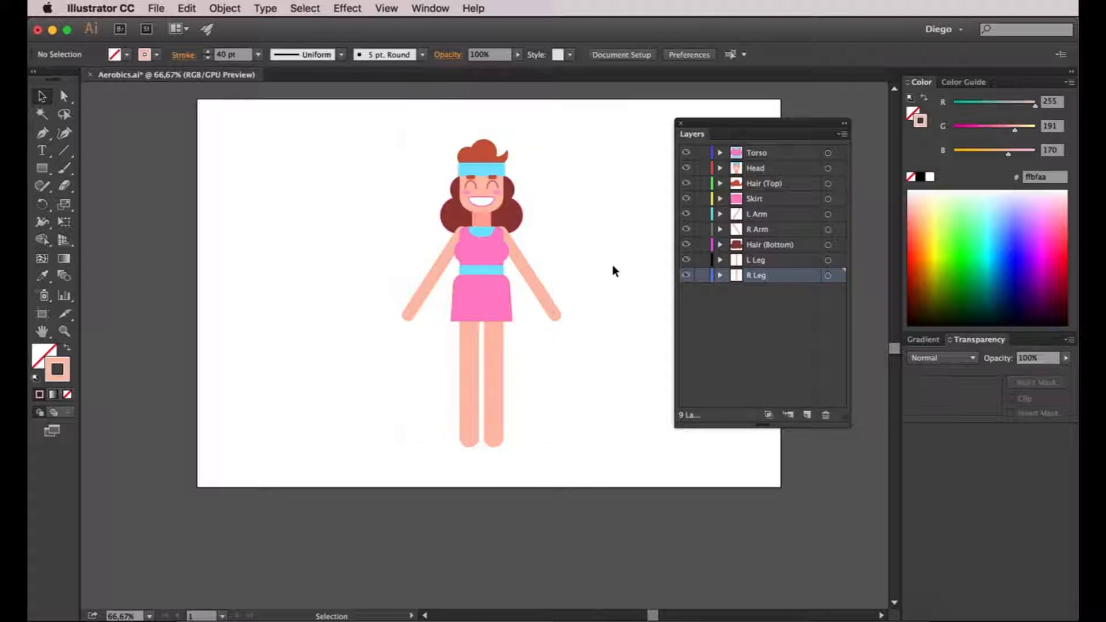
- Lengthen both legs by moving only their lower end points straight down, leaving space above the artboard's bottom edge
{"action": "scroll", "coordinate": [550, 316], "scroll_direction": "down", "scroll_amount": 2}
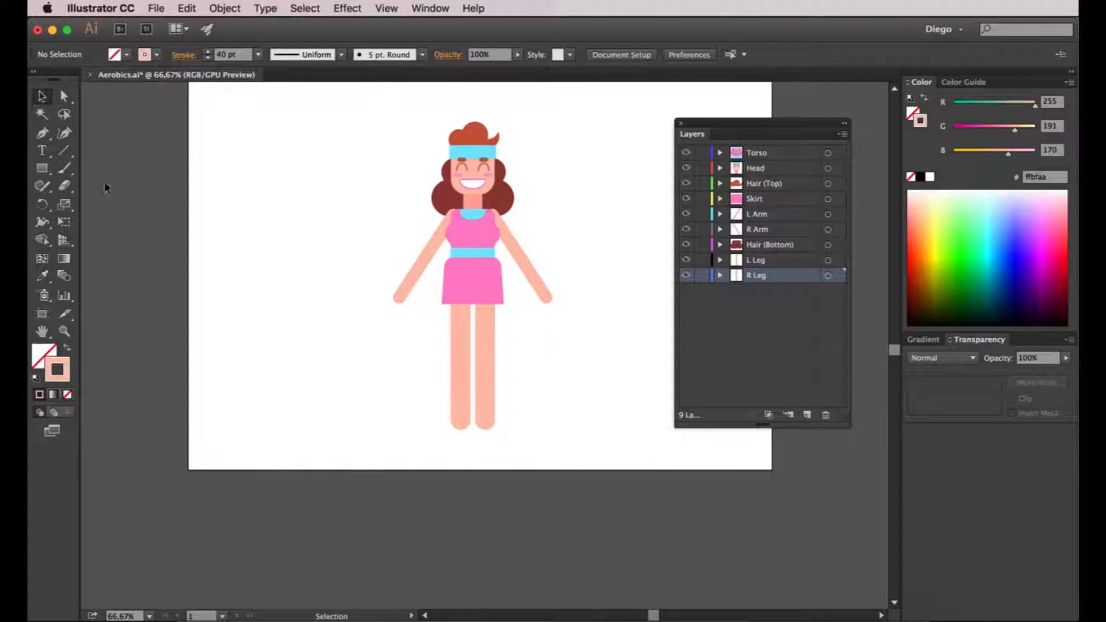
{"action": "left_click", "coordinate": [64, 96]}
{"action": "left_click_drag", "start_coordinate": [317, 361], "coordinate": [609, 452]}
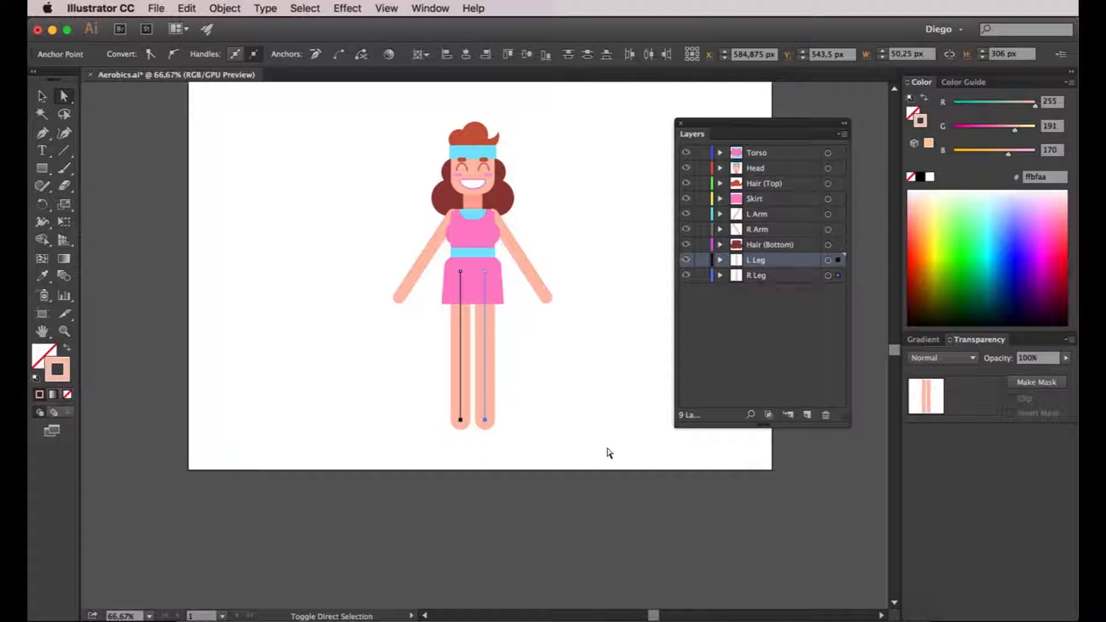
{"action": "key", "text": "shift+Down"}
{"action": "key", "text": "shift+Down"}
{"action": "key", "text": "shift+Down"}
{"action": "key", "text": "shift+Down"}
{"action": "key", "text": "shift+Down"}
{"action": "key", "text": "shift+Down"}
{"action": "key", "text": "shift+Down"}
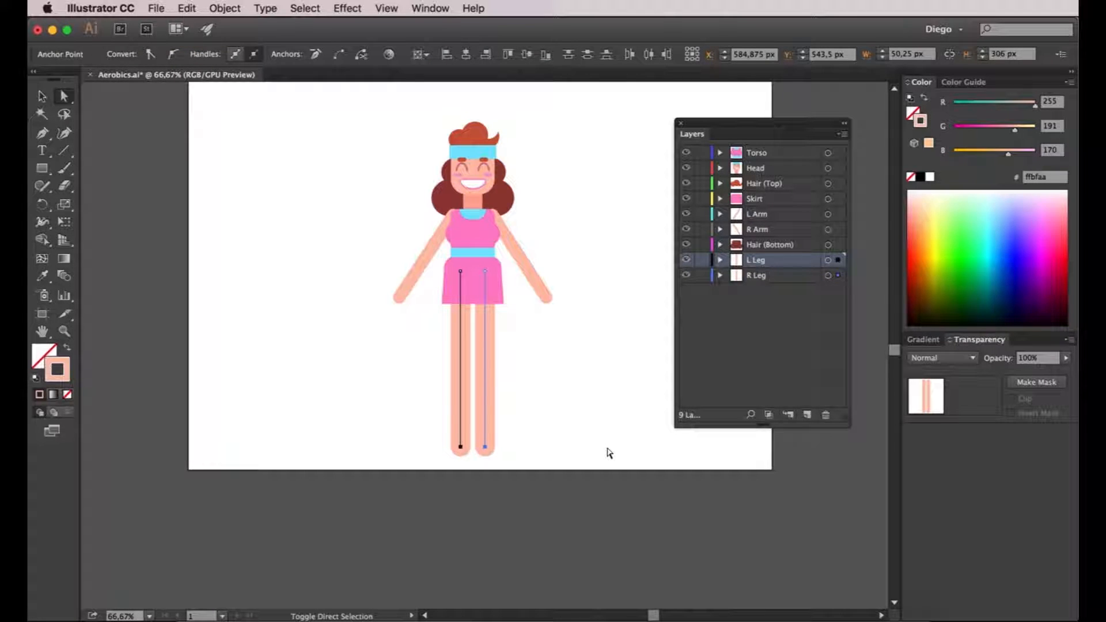
{"action": "key", "text": "Down"}
{"action": "key", "text": "Down"}
{"action": "key", "text": "Down"}
{"action": "key", "text": "Down"}
{"action": "key", "text": "Down"}
{"action": "key", "text": "v"}
{"action": "key", "text": "ctrl+shift+a"}
{"action": "key", "text": "ctrl+minus"}
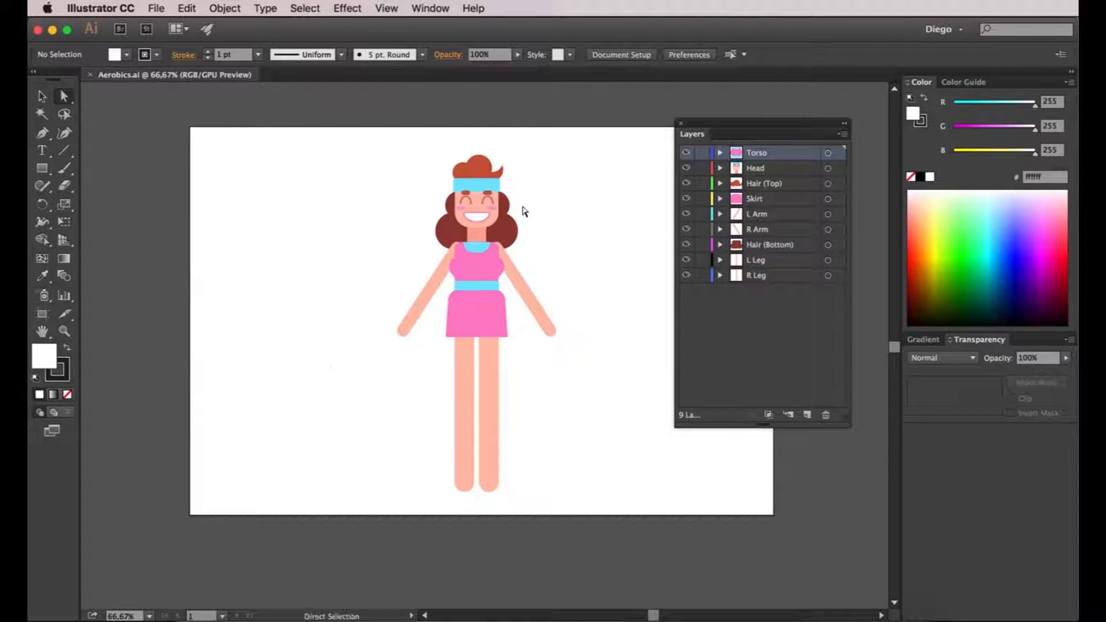
- Stretch the dark back hair downward so it falls lower over the shoulders
{"action": "scroll", "coordinate": [514, 217], "scroll_direction": "up", "scroll_amount": 2}
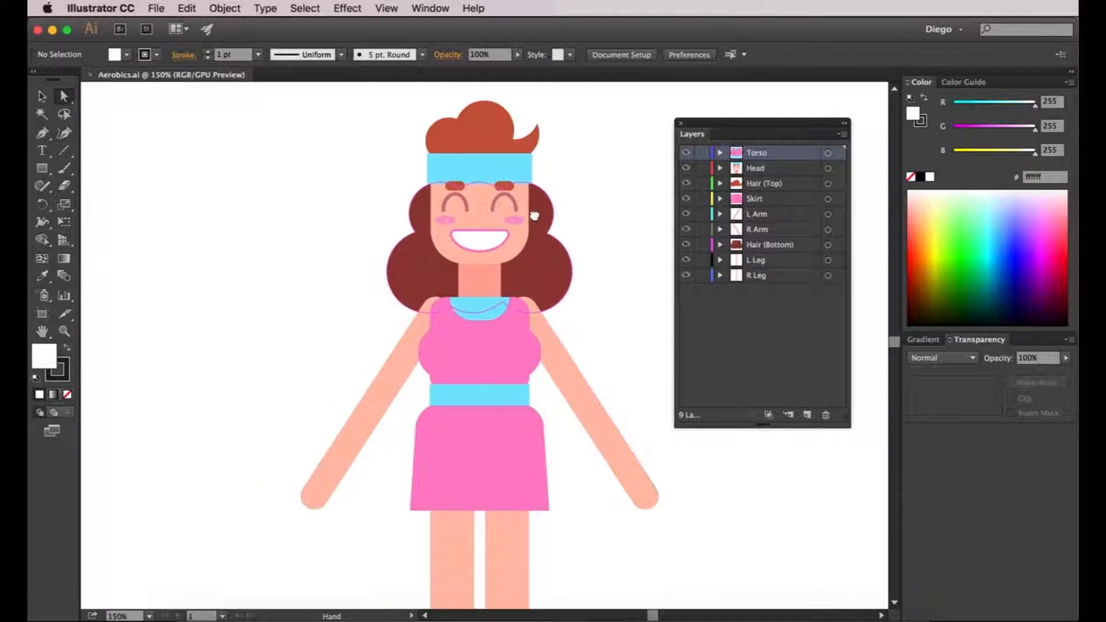
{"action": "left_click", "coordinate": [419, 213]}
{"action": "key", "text": "v"}
{"action": "left_click_drag", "start_coordinate": [481, 314], "coordinate": [482, 347]}
{"action": "left_click", "coordinate": [583, 147]}
- Widen the blue headband evenly on both sides so it extends past the face
{"action": "key", "text": "super+equal"}
{"action": "key", "text": "a"}
{"action": "left_click", "coordinate": [452, 180]}
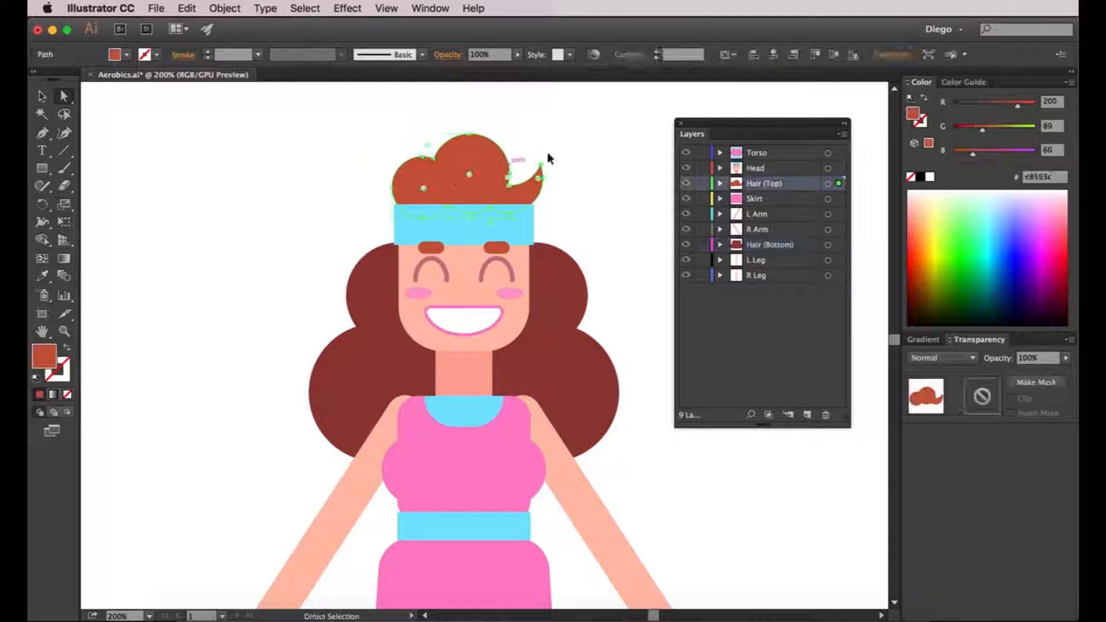
{"action": "left_click", "coordinate": [516, 227]}
{"action": "key", "text": "v"}
{"action": "left_click_drag", "start_coordinate": [533, 225], "coordinate": [543, 225]}
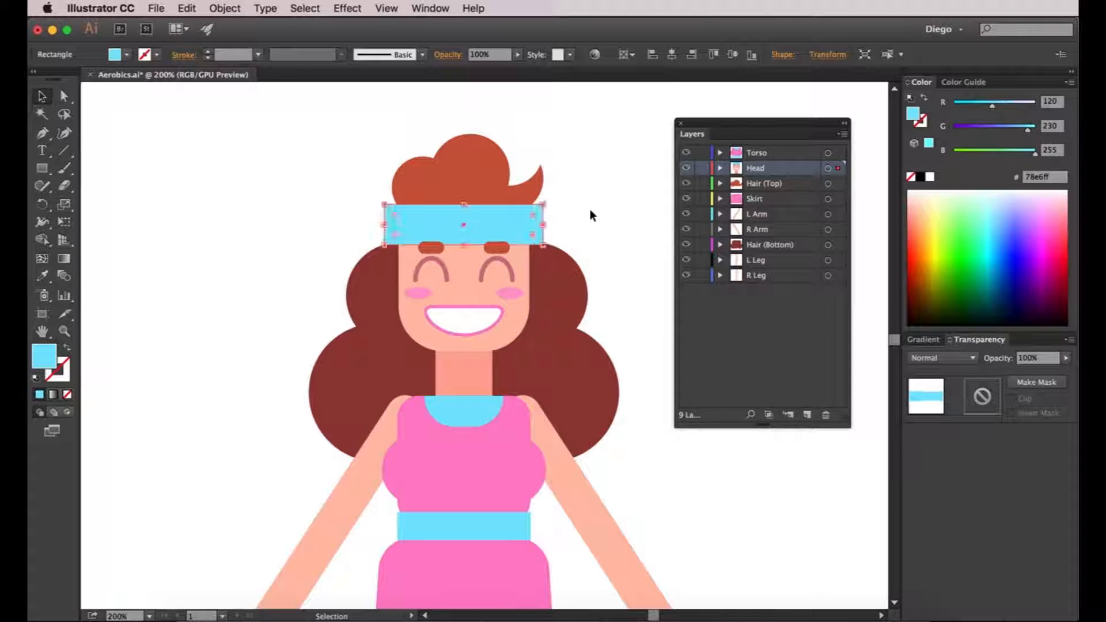
- Reshape the top hair to be taller and fuller on the left, reaching the end of the widened headband
{"action": "scroll", "coordinate": [592, 215], "scroll_direction": "up", "scroll_amount": 2}
{"action": "left_click", "coordinate": [458, 184]}
{"action": "left_click_drag", "start_coordinate": [457, 165], "coordinate": [456, 154]}
{"action": "left_click", "coordinate": [600, 247]}
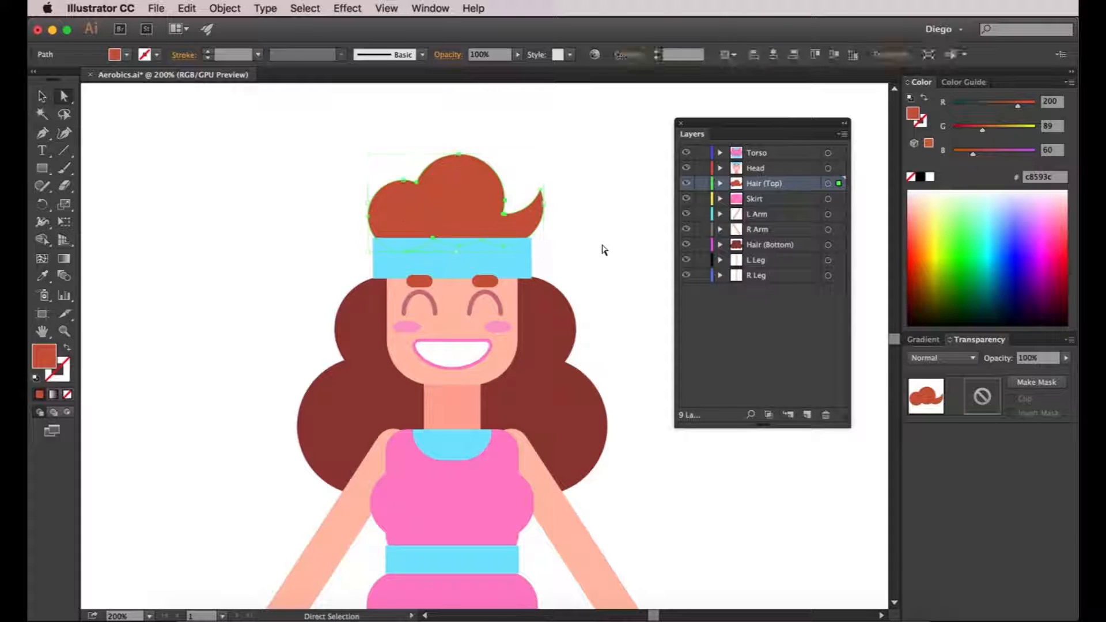
{"action": "key", "text": "super+minus"}
{"action": "key", "text": "super+minus"}
{"action": "left_click_drag", "start_coordinate": [521, 172], "coordinate": [554, 198]}
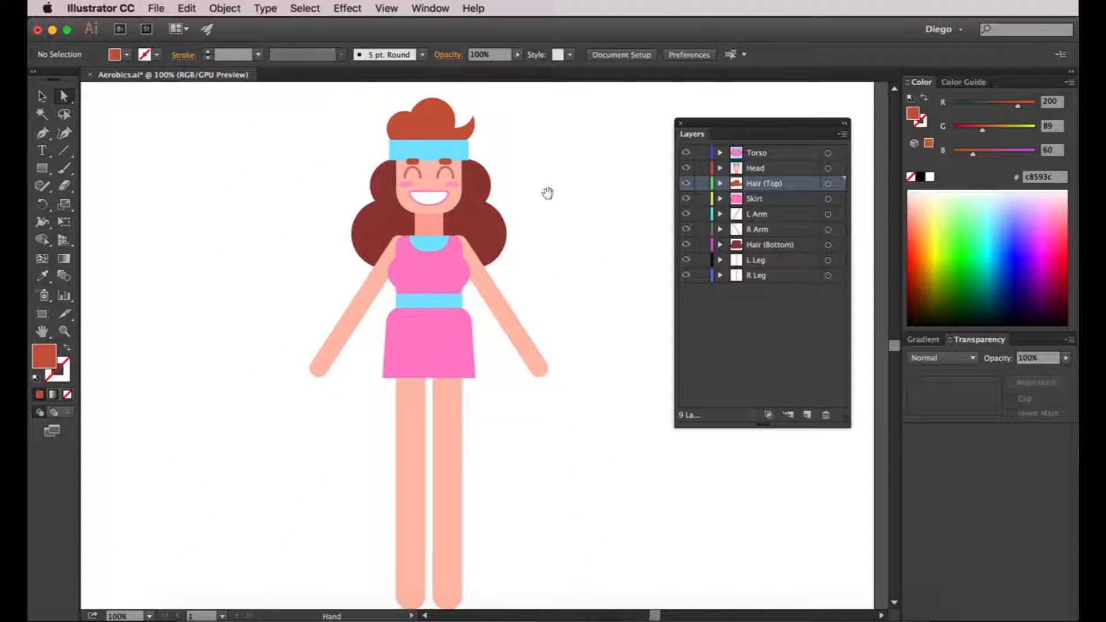
- Isolate the head group and scale both eyes and eyebrows down slightly together about the face's centre
{"action": "scroll", "coordinate": [417, 179], "scroll_direction": "up", "scroll_amount": 2}
{"action": "key", "text": "v"}
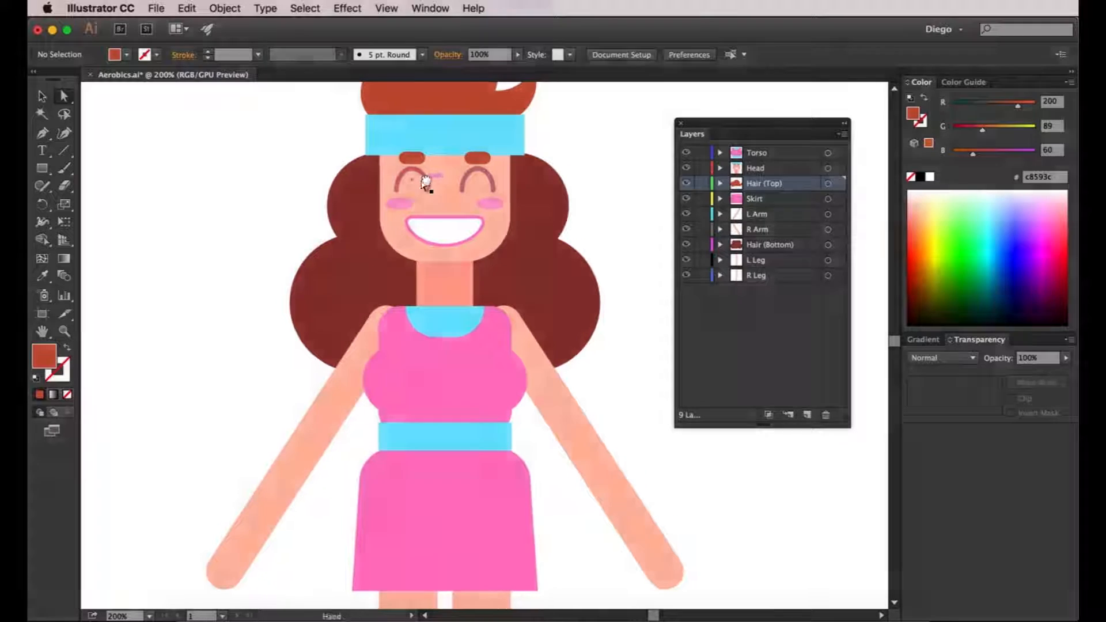
{"action": "left_click", "coordinate": [421, 182]}
{"action": "double_click", "coordinate": [422, 183]}
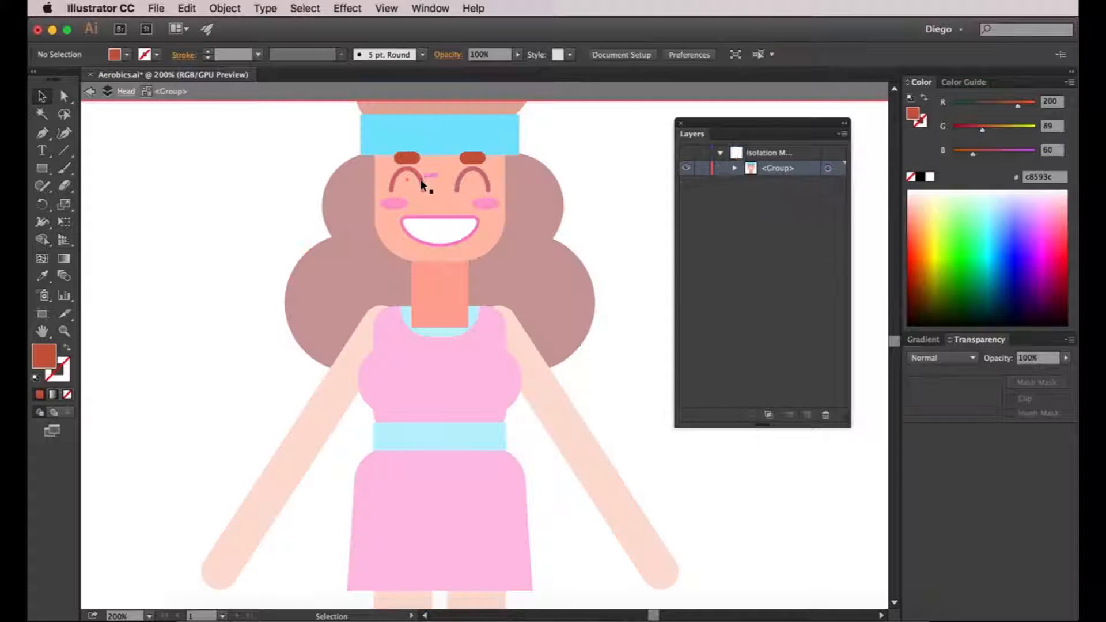
{"action": "scroll", "coordinate": [467, 182], "scroll_direction": "up", "scroll_amount": 2}
{"action": "left_click", "coordinate": [401, 191]}
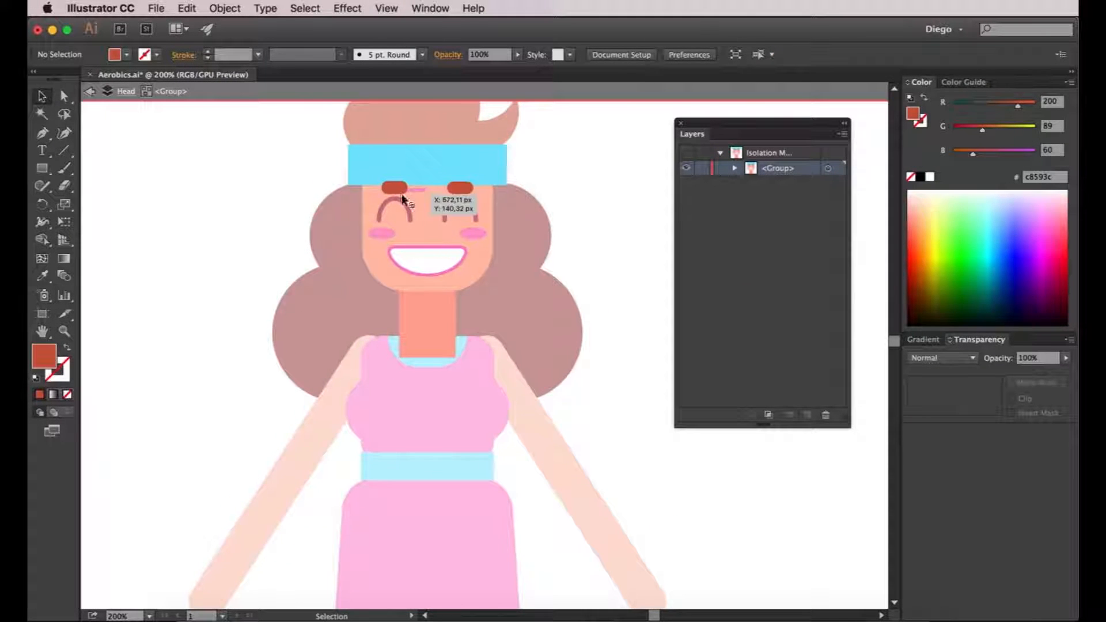
{"action": "left_click", "coordinate": [406, 208], "text": "shift"}
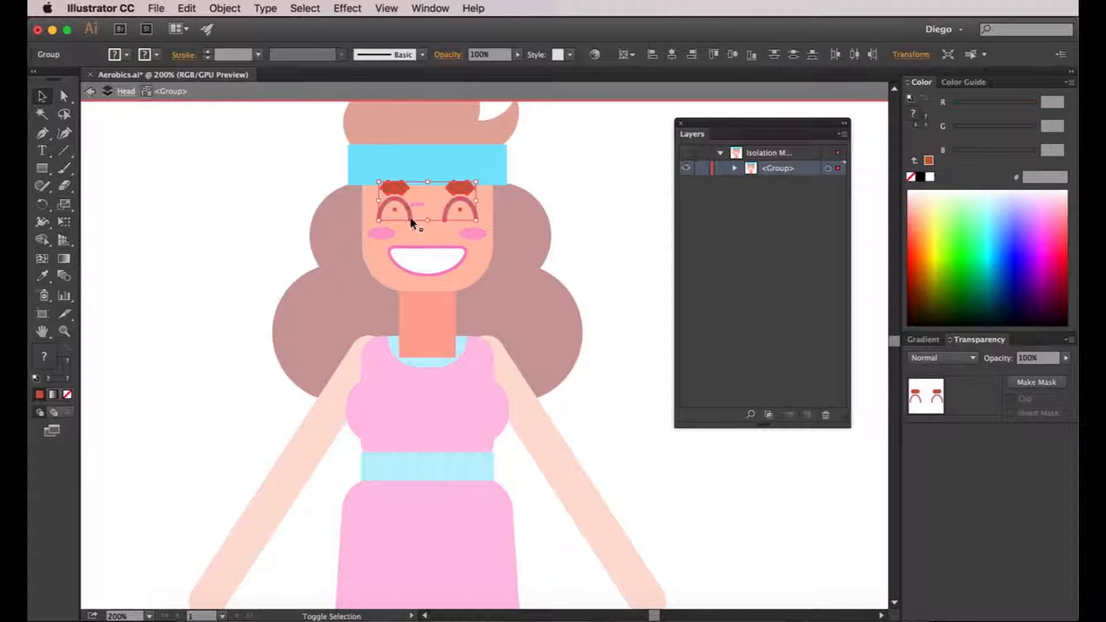
{"action": "key", "text": "super+equal"}
{"action": "mouse_move", "coordinate": [477, 180]}
{"action": "left_mouse_down"}
{"action": "mouse_move", "coordinate": [469, 173]}
{"action": "mouse_move", "coordinate": [474, 202]}
{"action": "left_mouse_up"}
{"action": "key", "text": "super+equal"}
{"action": "left_click", "coordinate": [605, 158]}
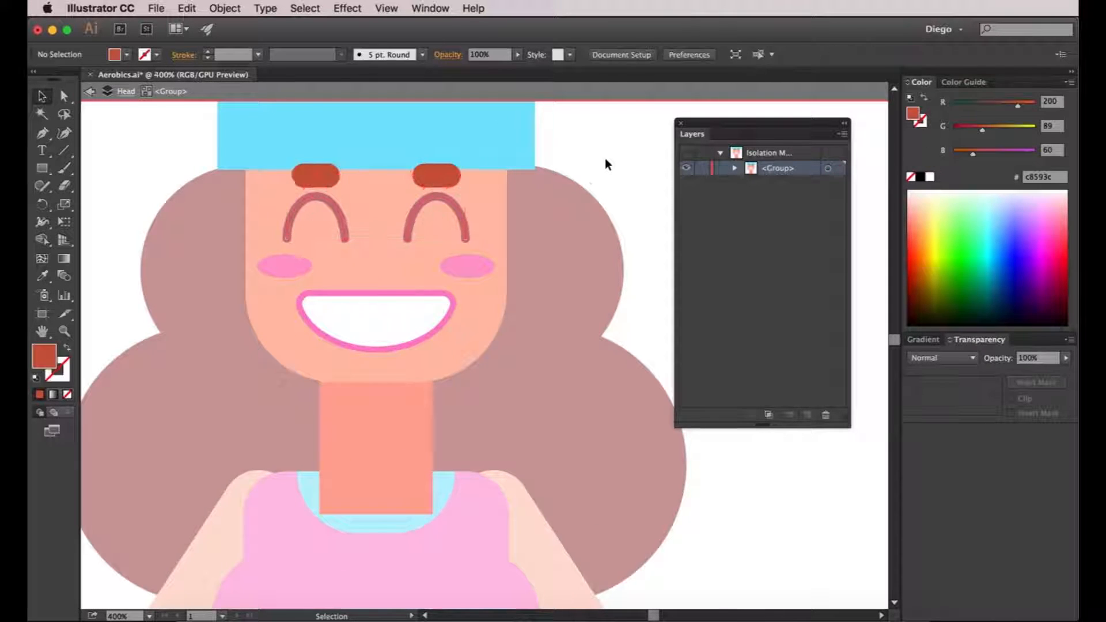
- Nudge the mouth slightly upward on the face
{"action": "key", "text": "super+minus"}
{"action": "key", "text": "a"}
{"action": "left_click", "coordinate": [443, 289]}
{"action": "key", "text": "Up"}
{"action": "key", "text": "Up"}
{"action": "key", "text": "Up"}
- Round the face's two lower corners to 37.72 px for a softer chin, and leave the group isolation
{"action": "left_click", "coordinate": [395, 316]}
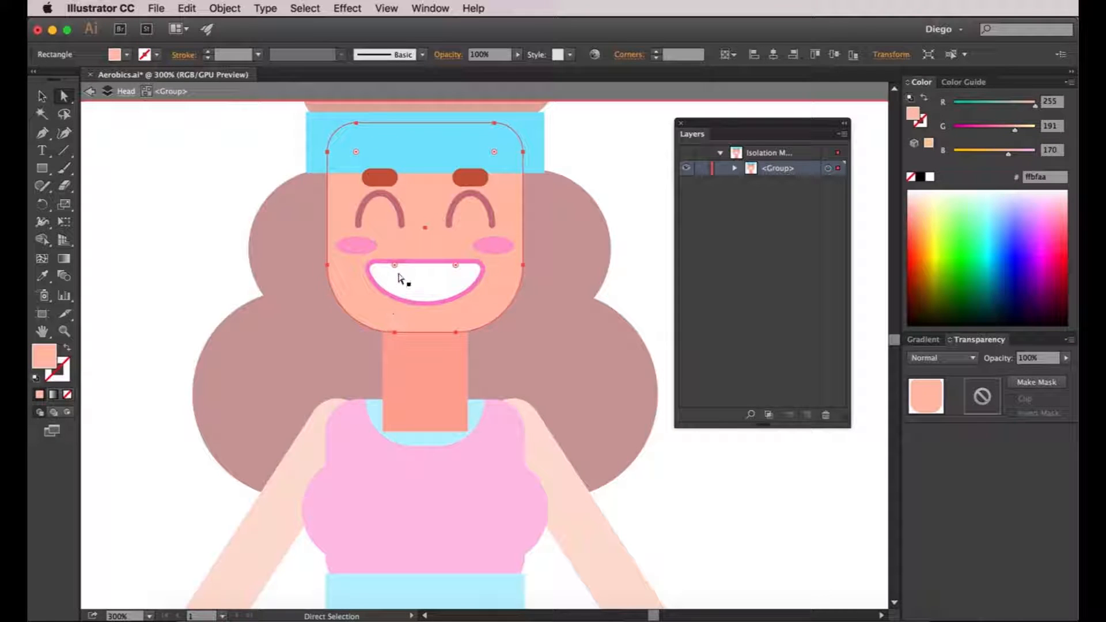
{"action": "left_click_drag", "start_coordinate": [395, 274], "coordinate": [474, 270]}
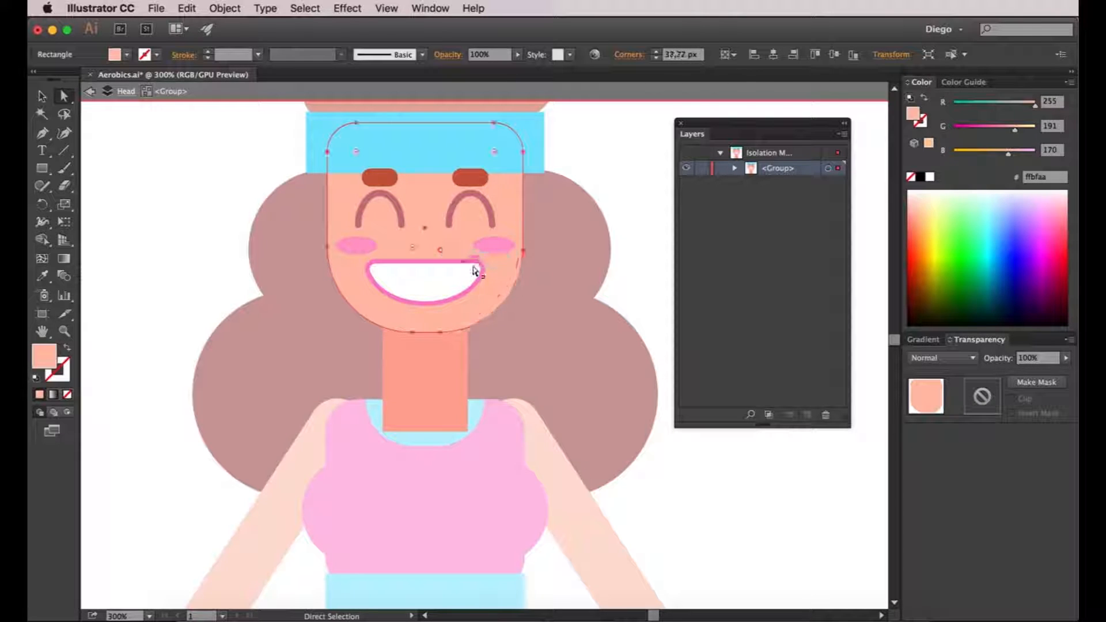
{"action": "left_click", "coordinate": [655, 284]}
{"action": "double_click", "coordinate": [654, 284]}
{"action": "left_click_drag", "start_coordinate": [655, 283], "coordinate": [624, 282]}
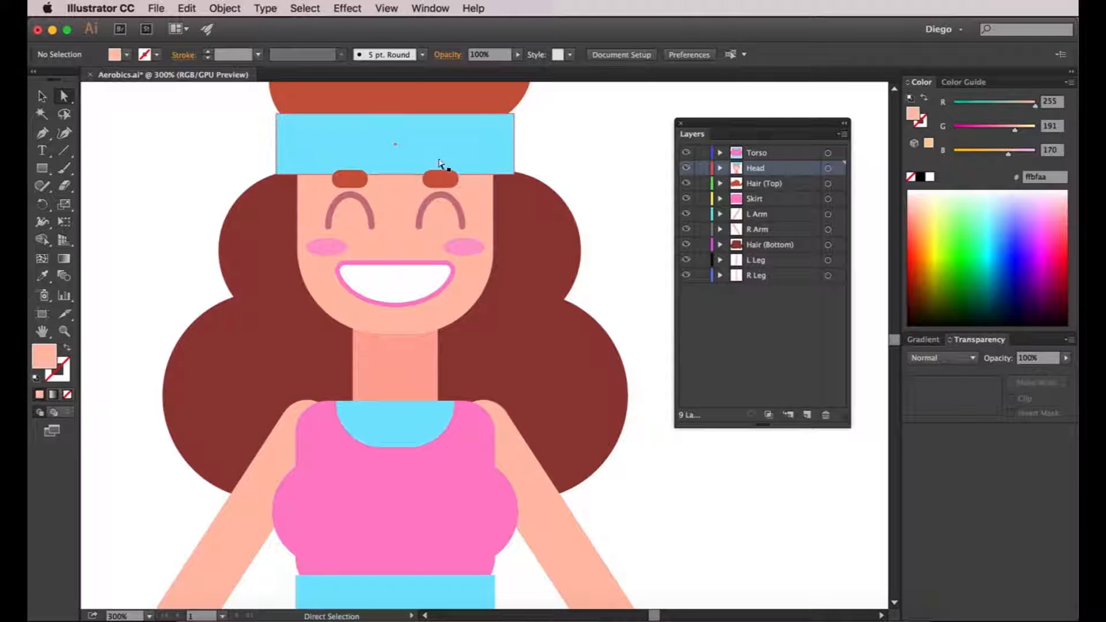
- Slightly round all four corners of the blue headband
{"action": "left_click", "coordinate": [503, 132]}
{"action": "left_click_drag", "start_coordinate": [503, 128], "coordinate": [516, 128]}
{"action": "left_click", "coordinate": [594, 131]}
{"action": "left_click_drag", "start_coordinate": [595, 131], "coordinate": [599, 158]}
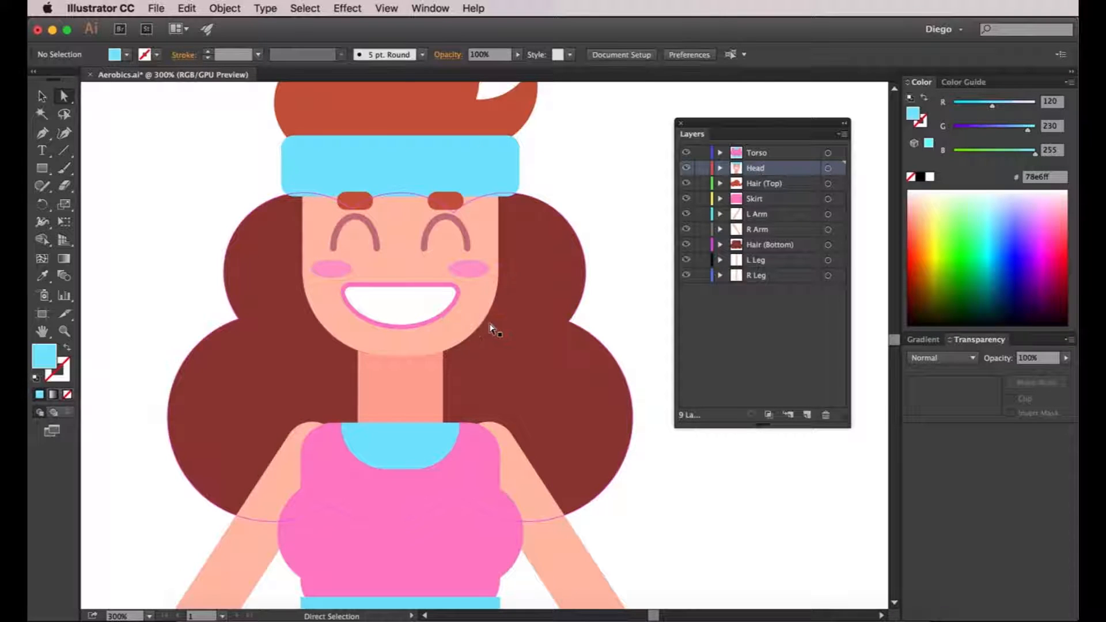
- Select the smiling mouth without isolating the head group and nudge it up a little more
{"action": "left_click", "coordinate": [419, 311]}
{"action": "key", "text": "Up"}
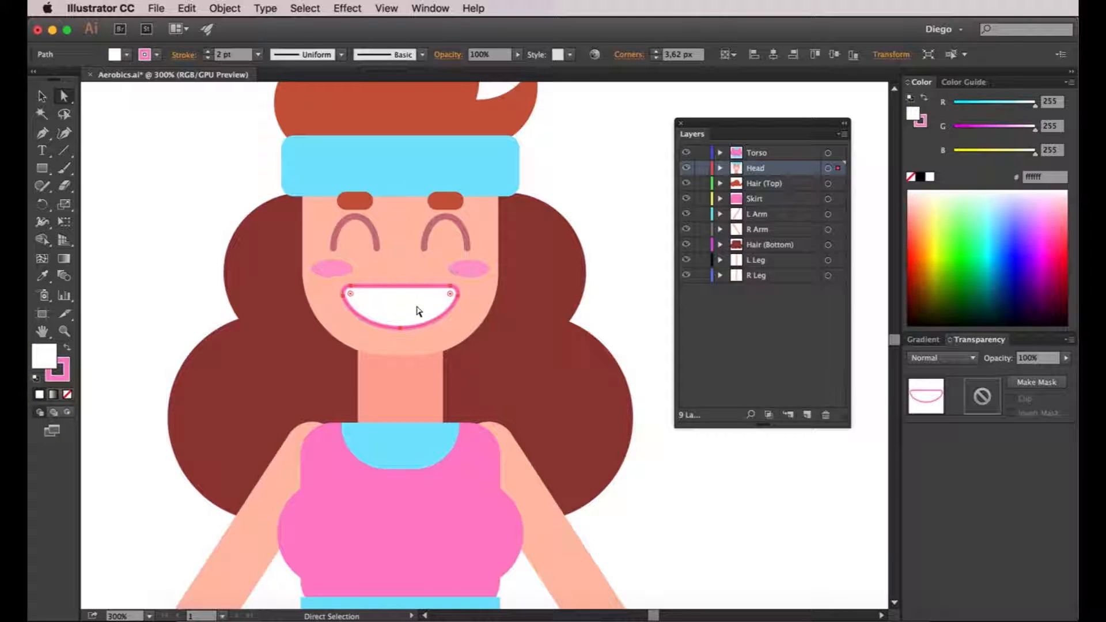
{"action": "key", "text": "Up"}
- Round the lower corners of the main torso shape to 33.5 px so the top tapers toward the waist
{"action": "key", "text": "super+minus"}
{"action": "key", "text": "super+minus"}
{"action": "left_click", "coordinate": [622, 354]}
{"action": "left_click_drag", "start_coordinate": [622, 353], "coordinate": [609, 306]}
{"action": "scroll", "coordinate": [429, 417], "scroll_direction": "up", "scroll_amount": 1}
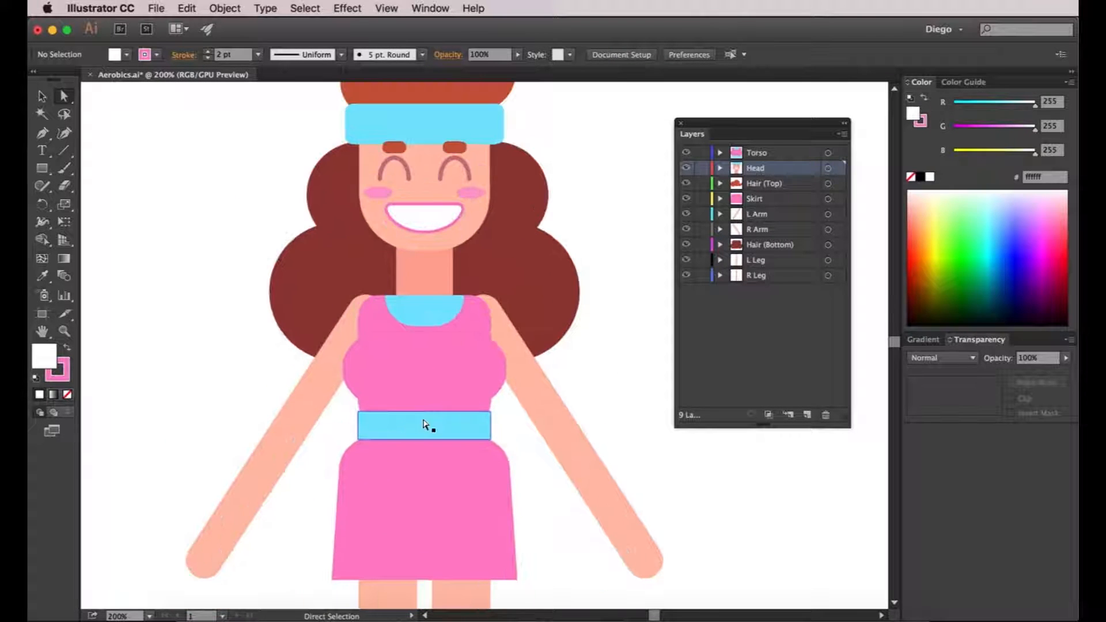
{"action": "left_click", "coordinate": [385, 328]}
{"action": "left_click_drag", "start_coordinate": [385, 401], "coordinate": [452, 385]}
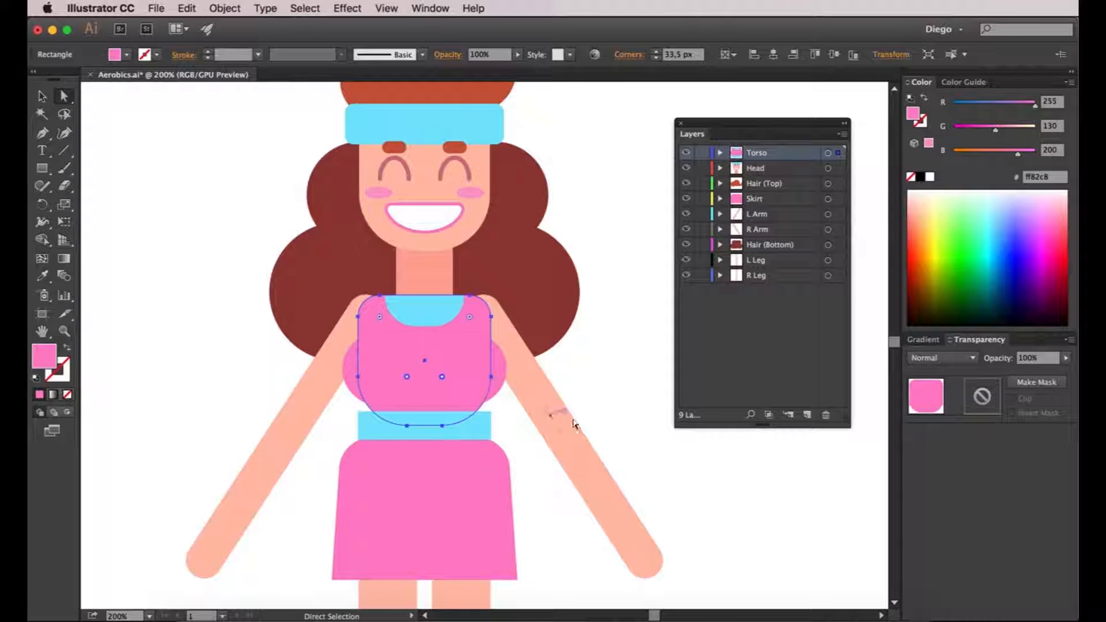
{"action": "left_click", "coordinate": [599, 400]}
- Narrow the blue belt evenly on both sides and slightly round its corners
{"action": "scroll", "coordinate": [461, 385], "scroll_direction": "down", "scroll_amount": 1}
{"action": "left_click", "coordinate": [459, 361]}
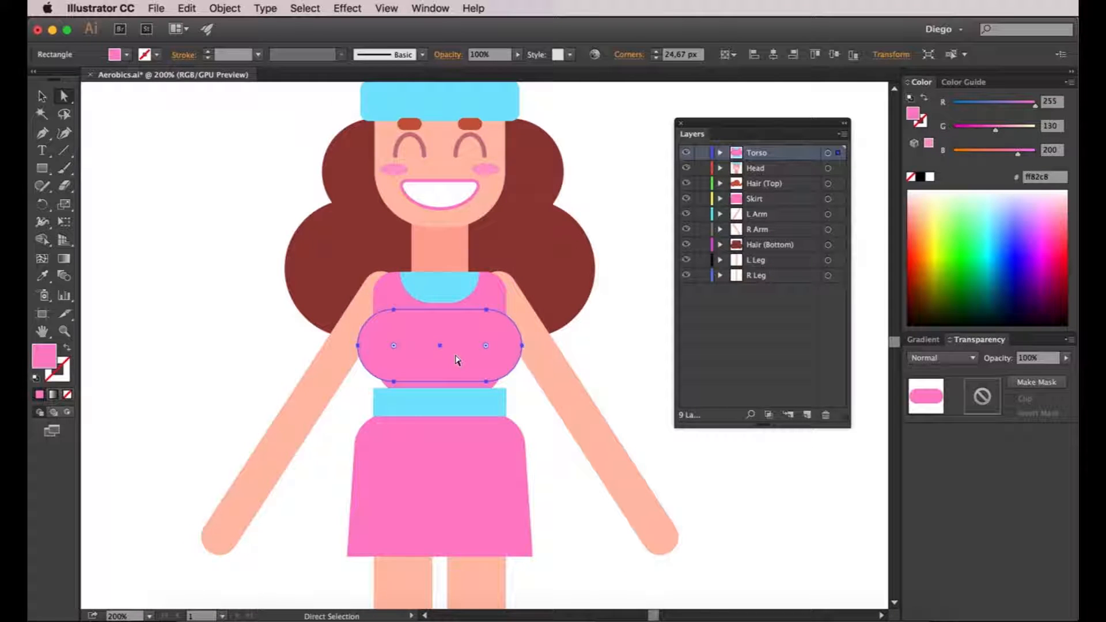
{"action": "left_click", "coordinate": [479, 402]}
{"action": "key", "text": "super+equal"}
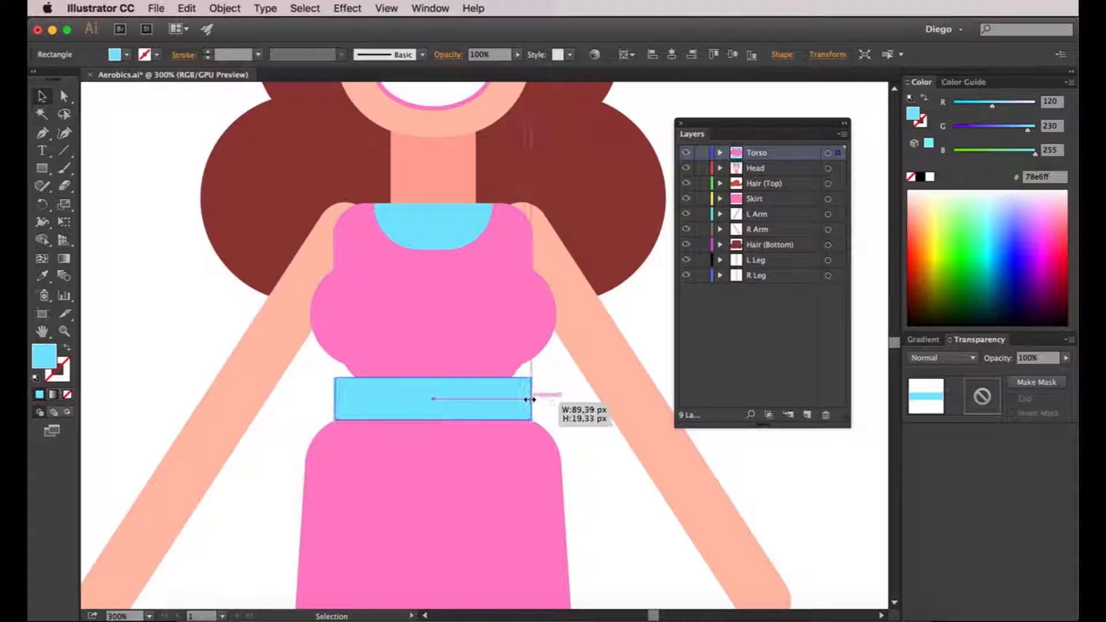
{"action": "left_click_drag", "start_coordinate": [520, 391], "coordinate": [513, 396]}
{"action": "left_click", "coordinate": [577, 415]}
{"action": "scroll", "coordinate": [545, 417], "scroll_direction": "right", "scroll_amount": 2}
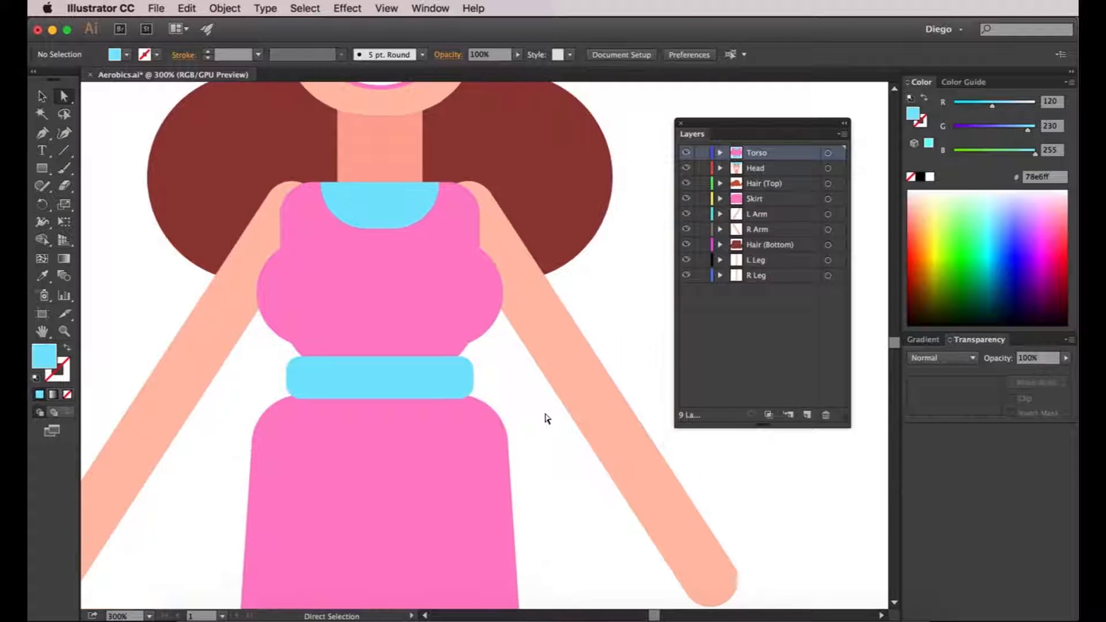
- Draw a pink rectangle over the existing skirt on the Skirt layer, centred below the belt
{"action": "left_click", "coordinate": [439, 447]}
{"action": "left_click_drag", "start_coordinate": [439, 447], "coordinate": [453, 306]}
{"action": "key", "text": "super+minus"}
{"action": "key", "text": "m"}
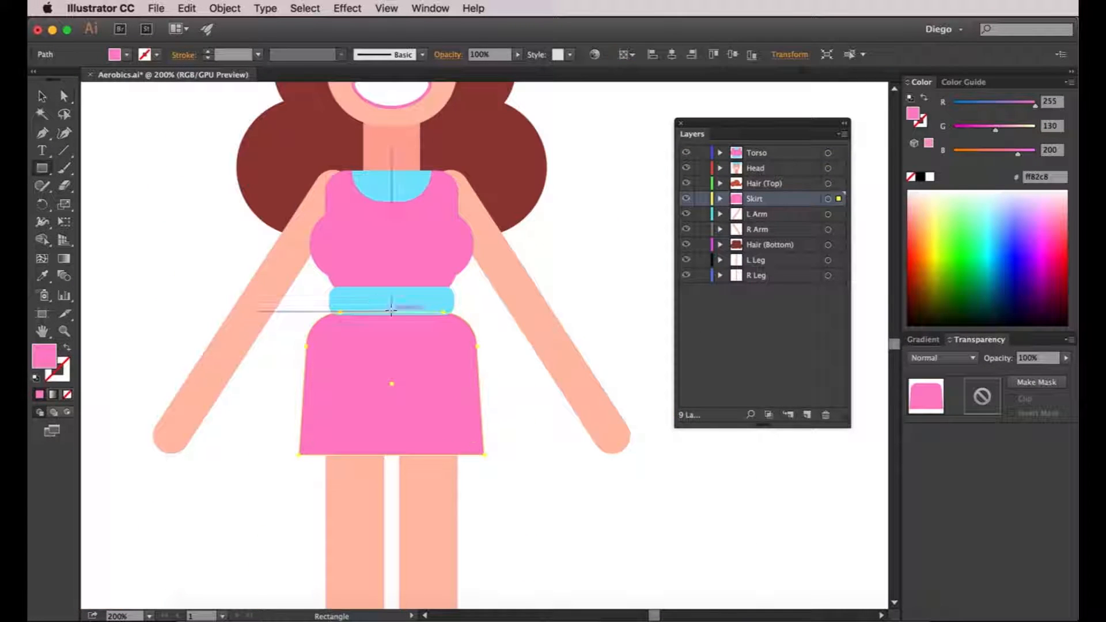
{"action": "left_click_drag", "start_coordinate": [466, 462], "coordinate": [318, 306]}
- Round the new skirt rectangle's two upper corners to 30.1 px and delete the original skirt shape
{"action": "key", "text": "a"}
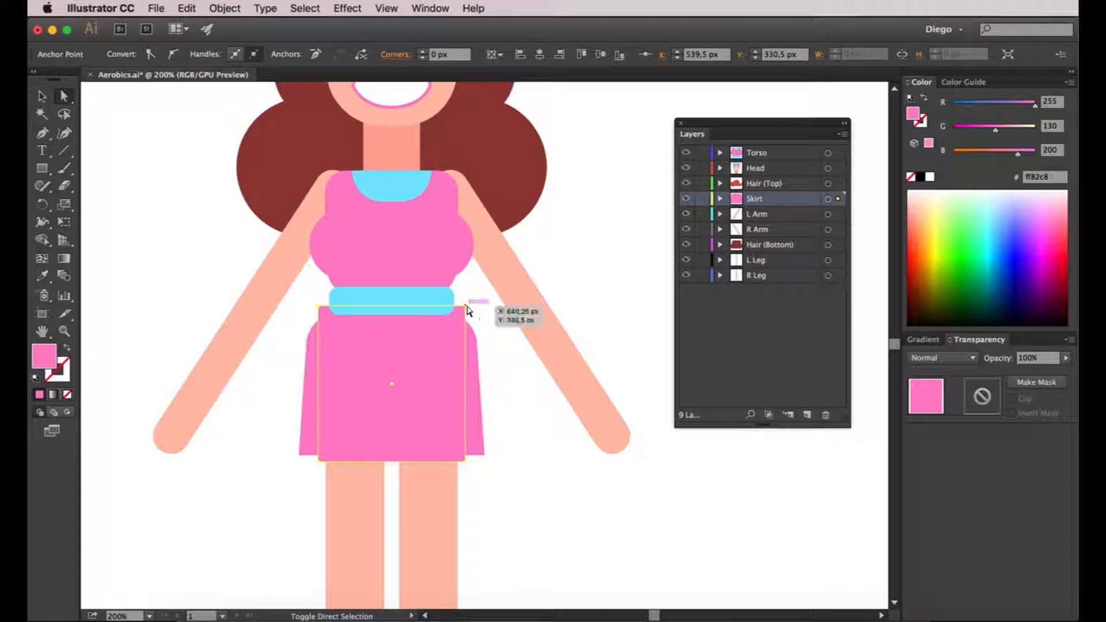
{"action": "left_click_drag", "start_coordinate": [459, 316], "coordinate": [445, 356]}
{"action": "left_click_drag", "start_coordinate": [440, 374], "coordinate": [441, 375]}
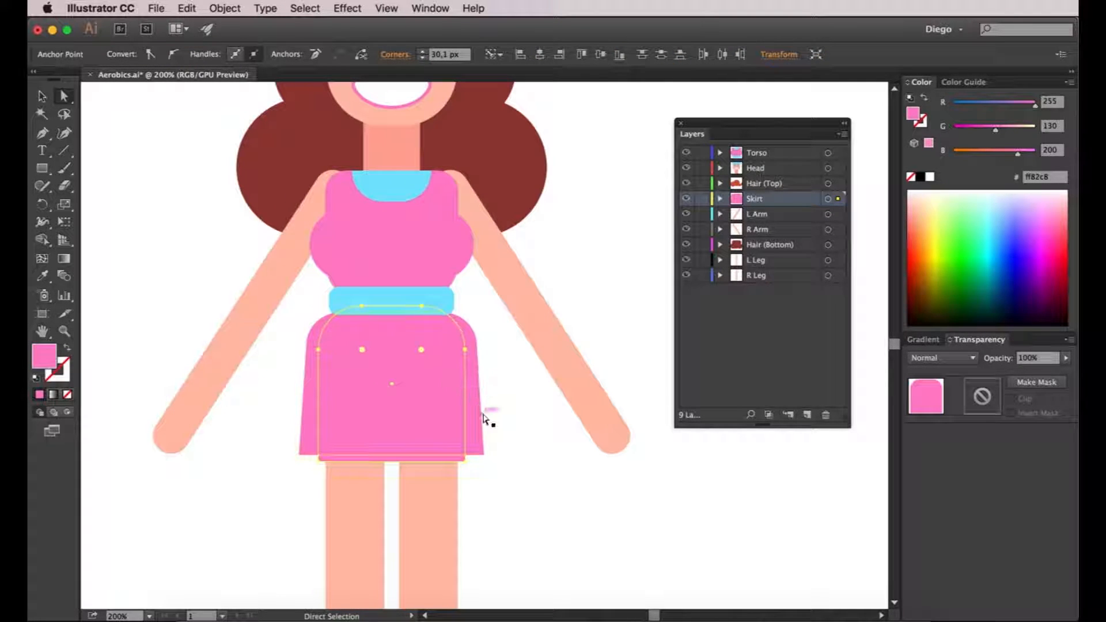
{"action": "key", "text": "super+z"}
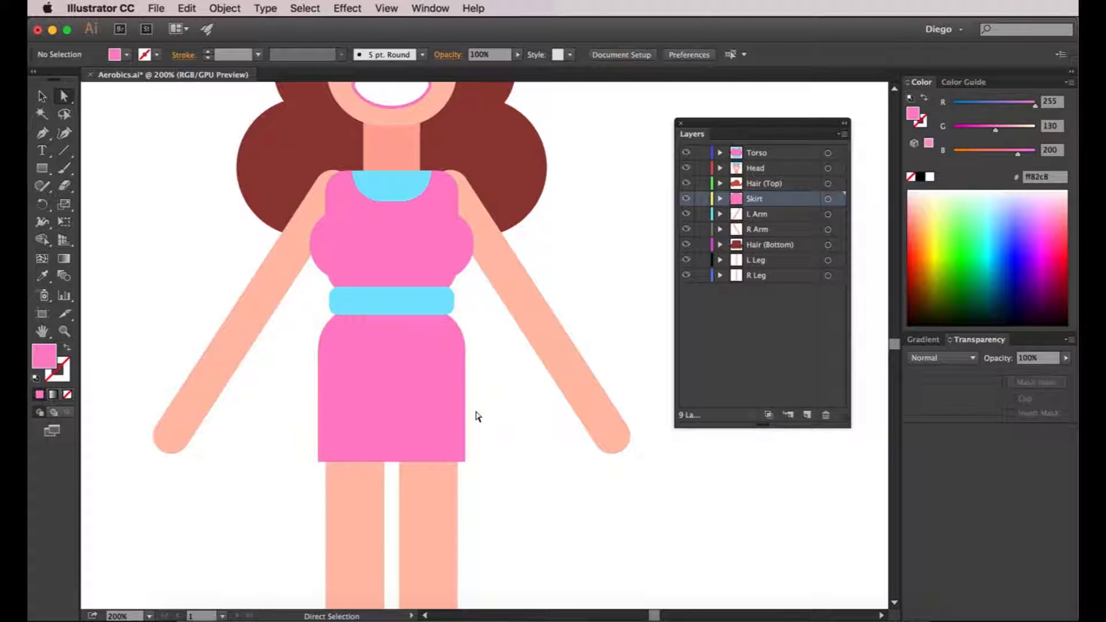
- Widen the new skirt evenly on both sides and make its upper corners rounder
{"action": "key", "text": "v"}
{"action": "left_click", "coordinate": [397, 422]}
{"action": "left_click_drag", "start_coordinate": [469, 386], "coordinate": [473, 386], "text": "alt"}
{"action": "key", "text": "a"}
{"action": "left_click", "coordinate": [311, 363]}
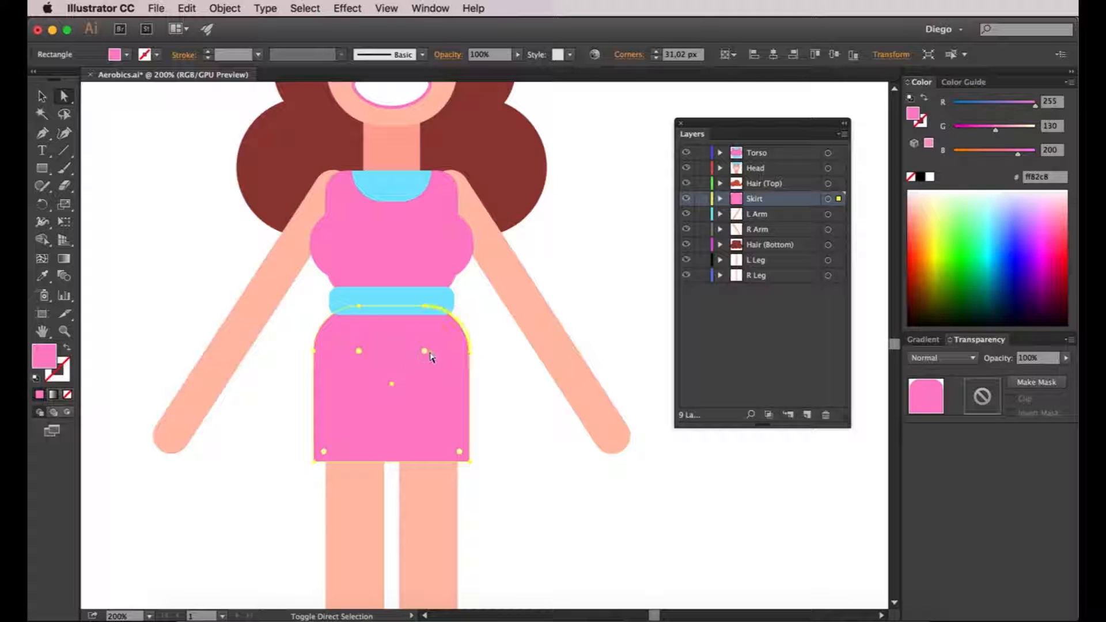
{"action": "left_click", "coordinate": [521, 432]}
{"action": "left_click_drag", "start_coordinate": [520, 432], "coordinate": [514, 412]}
- Extend the skirt's bottom edge slightly downward and widen the skirt further on both sides for fuller hips
{"action": "left_click", "coordinate": [388, 365]}
{"action": "left_click_drag", "start_coordinate": [383, 441], "coordinate": [382, 452]}
{"action": "key", "text": "v"}
{"action": "left_click_drag", "start_coordinate": [465, 366], "coordinate": [473, 368]}
{"action": "left_click", "coordinate": [555, 422]}
{"action": "left_click_drag", "start_coordinate": [547, 445], "coordinate": [529, 419]}
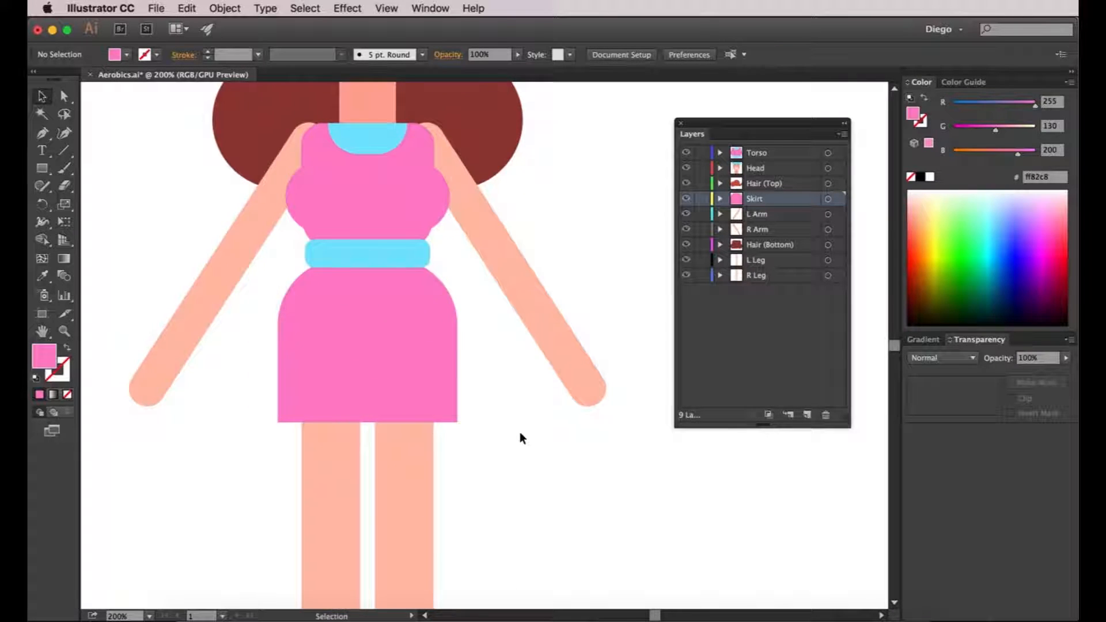
- Flare the skirt's hem by moving its two lower corner points 10 px outward on each side
{"action": "scroll", "coordinate": [521, 437], "scroll_direction": "down", "scroll_amount": 3}
{"action": "scroll", "coordinate": [494, 441], "scroll_direction": "up", "scroll_amount": 2}
{"action": "key", "text": "a"}
{"action": "left_click", "coordinate": [380, 428]}
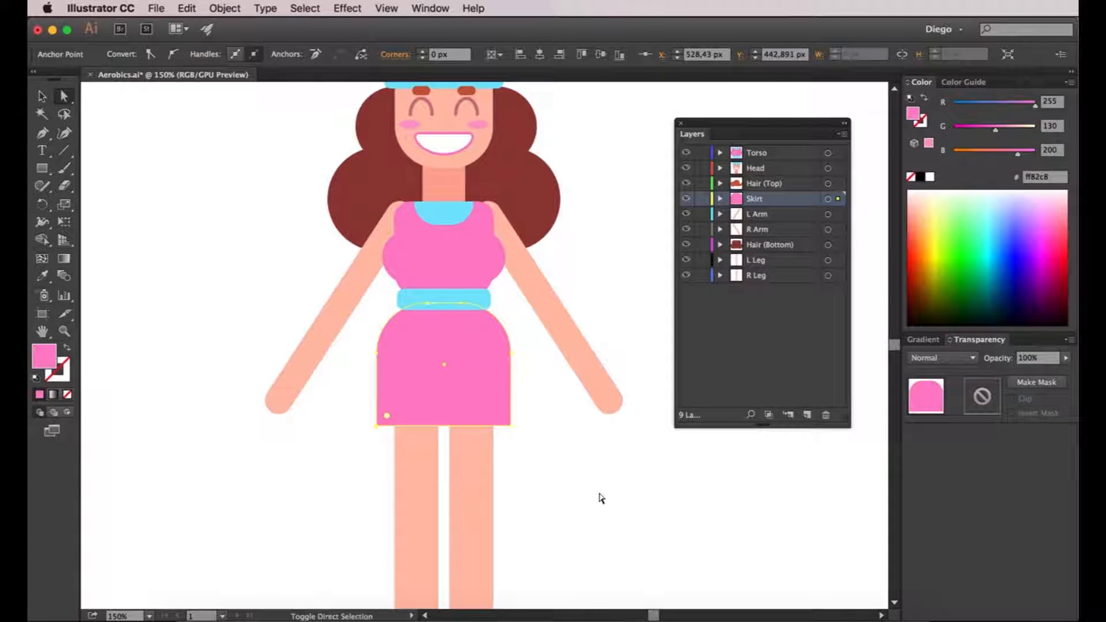
{"action": "key", "text": "shift+Left"}
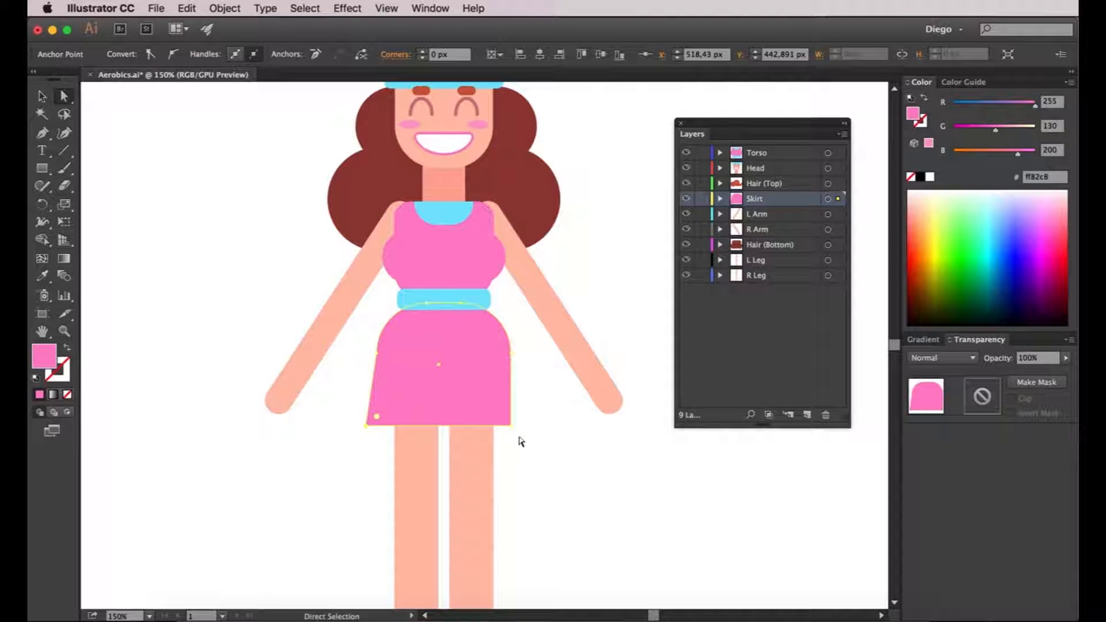
{"action": "left_click", "coordinate": [548, 447]}
{"action": "left_click_drag", "start_coordinate": [565, 437], "coordinate": [521, 437]}
{"action": "scroll", "coordinate": [521, 437], "scroll_direction": "down", "scroll_amount": 2}
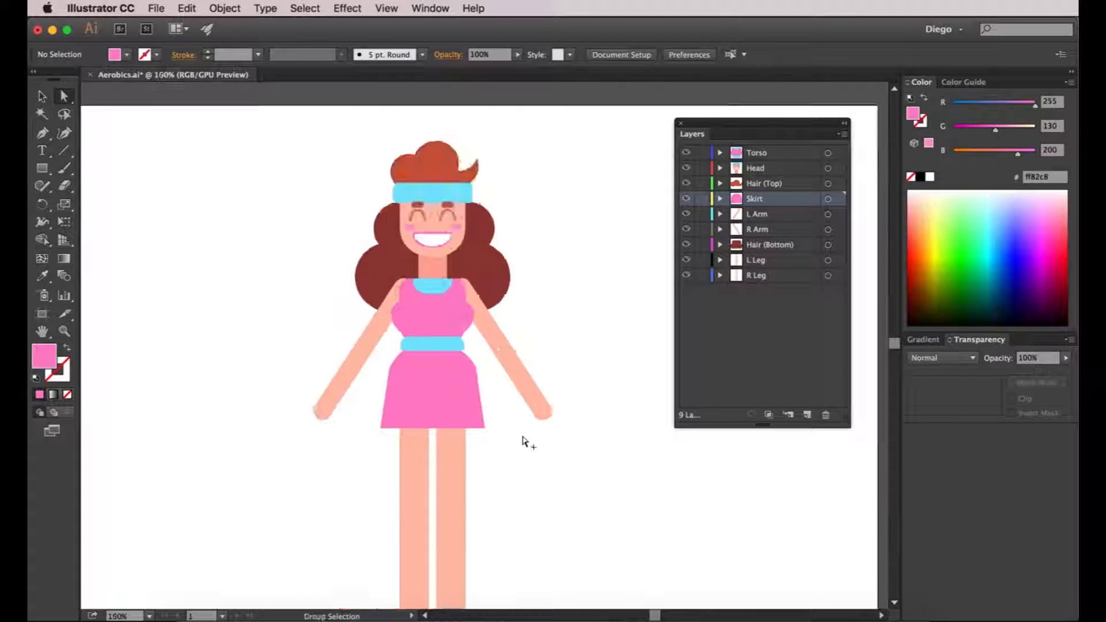